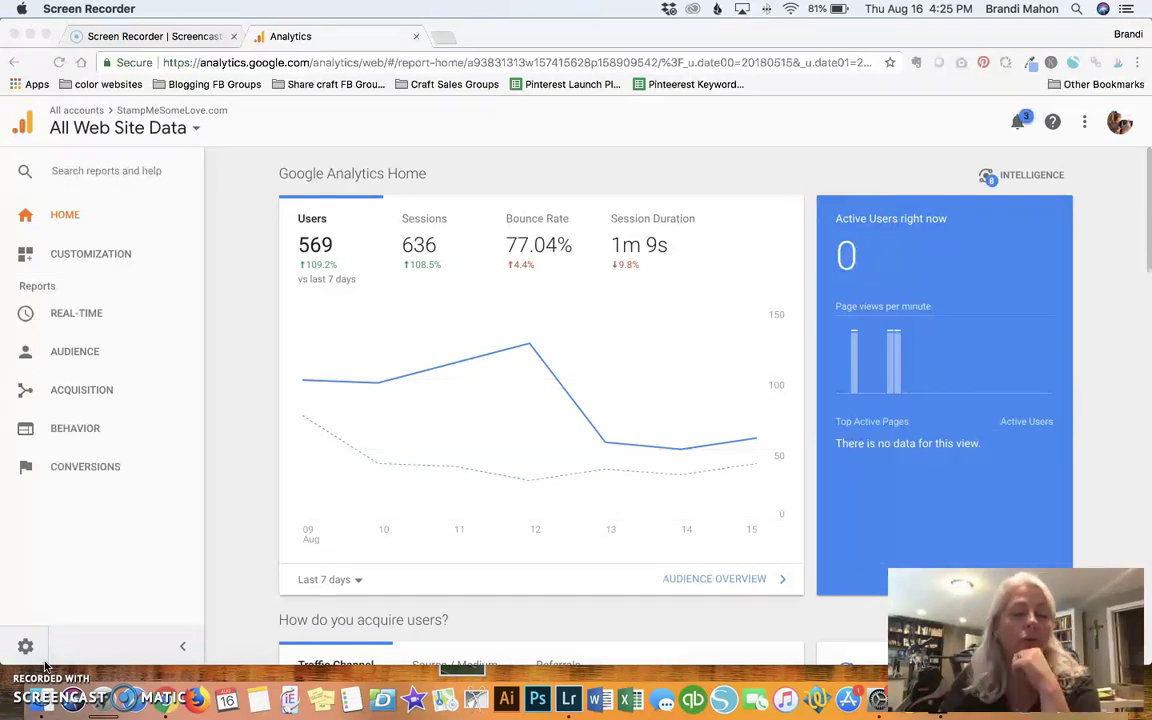
# Step: Open the Acquisition > Social > Network Referrals report in Google Analytics
pyautogui.click(37, 664)
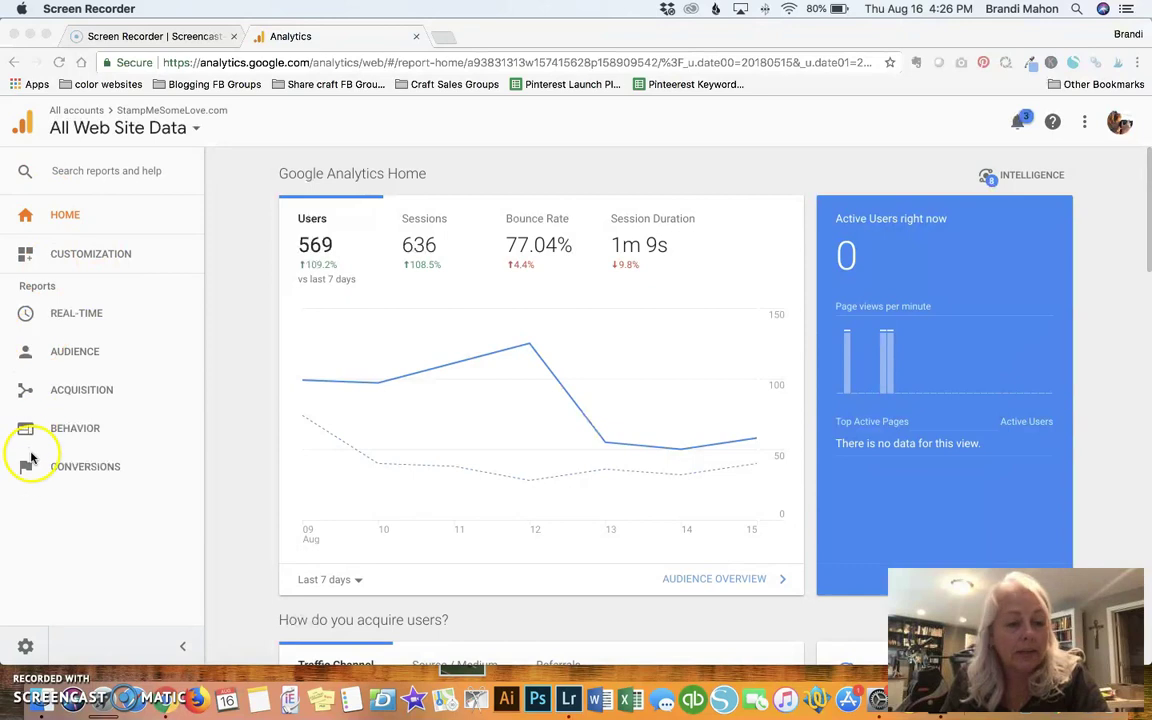
pyautogui.click(79, 394)
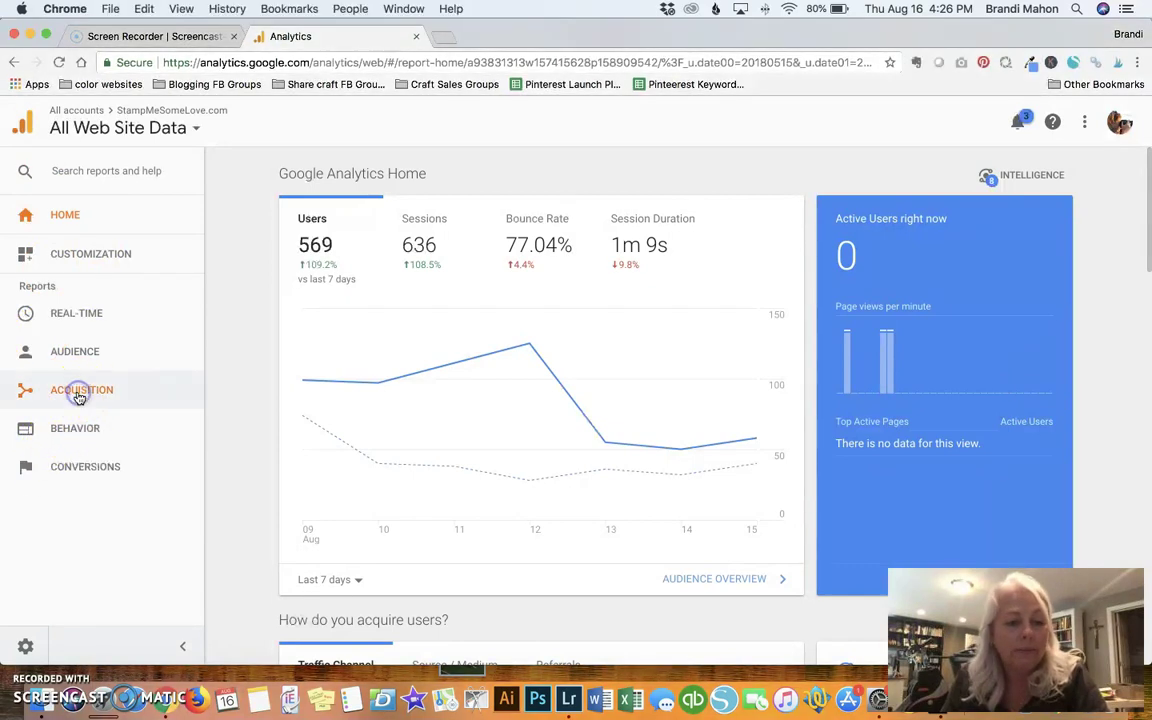
pyautogui.click(79, 392)
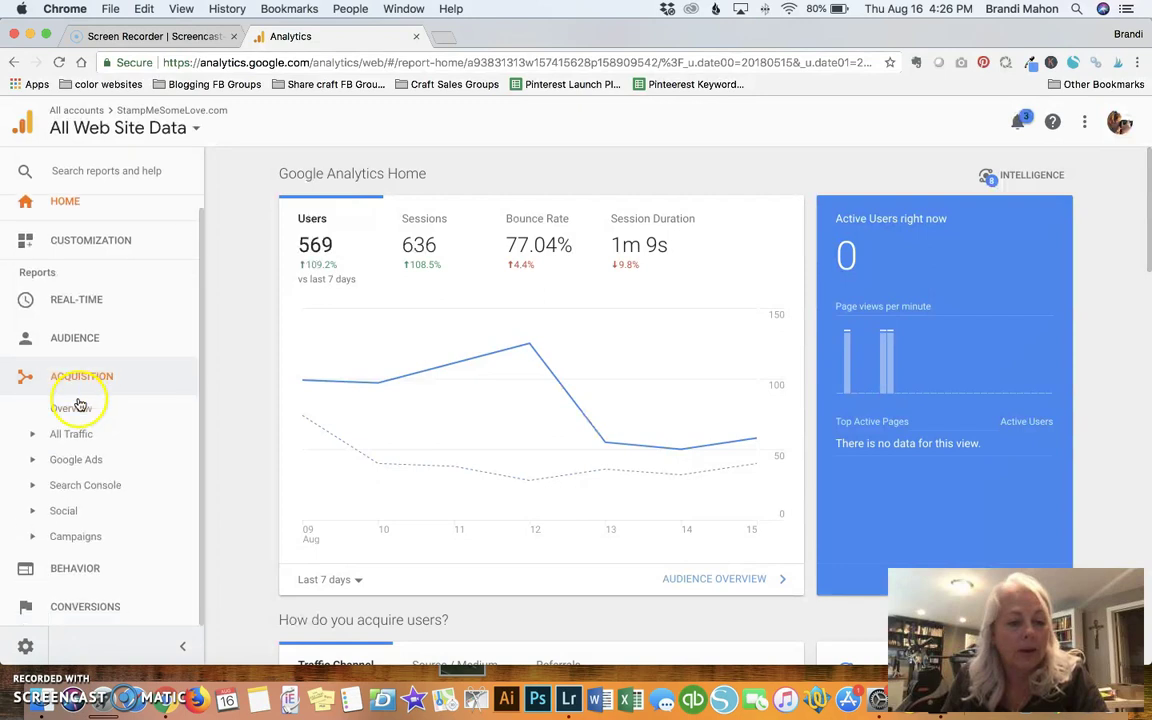
pyautogui.click(60, 511)
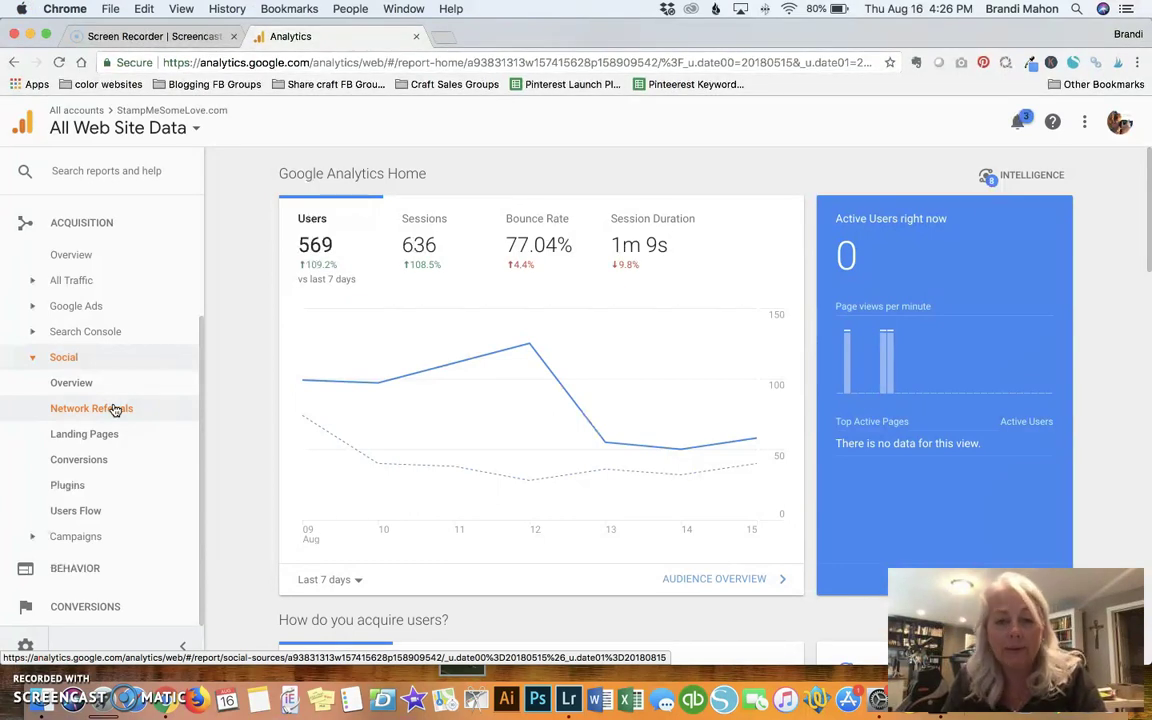
pyautogui.click(115, 409)
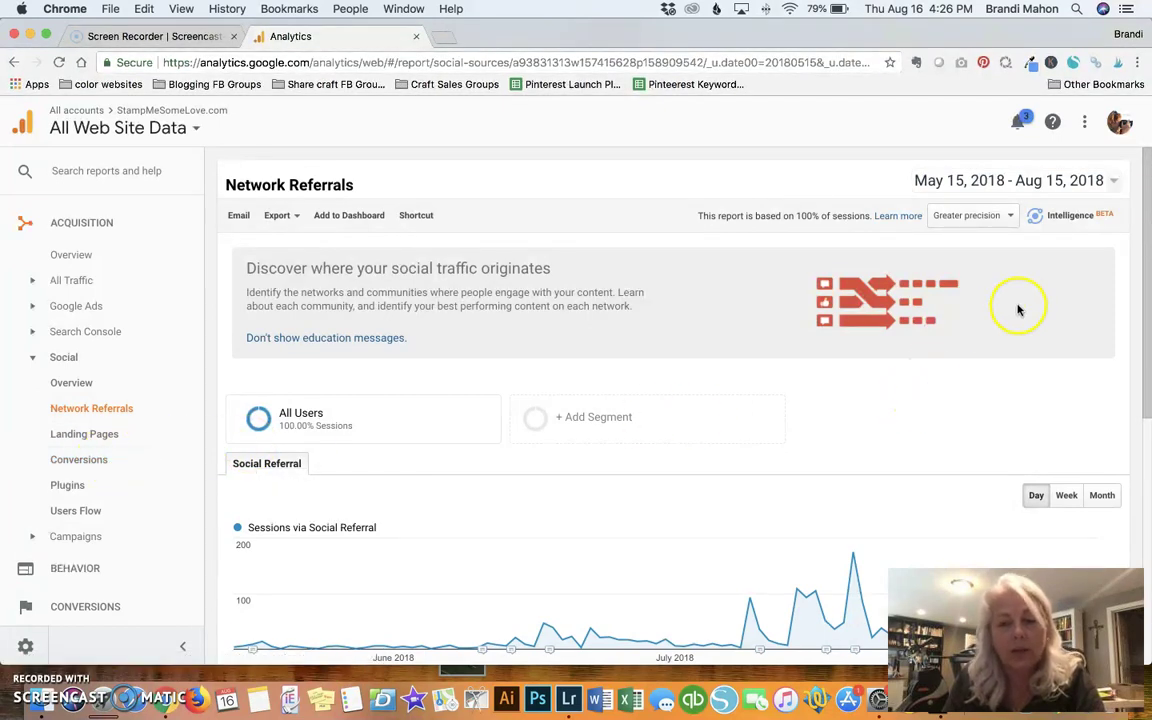
# Step: Widen the date range to start on March 15, 2018, ending Aug 15, 2018
pyautogui.click(1113, 183)
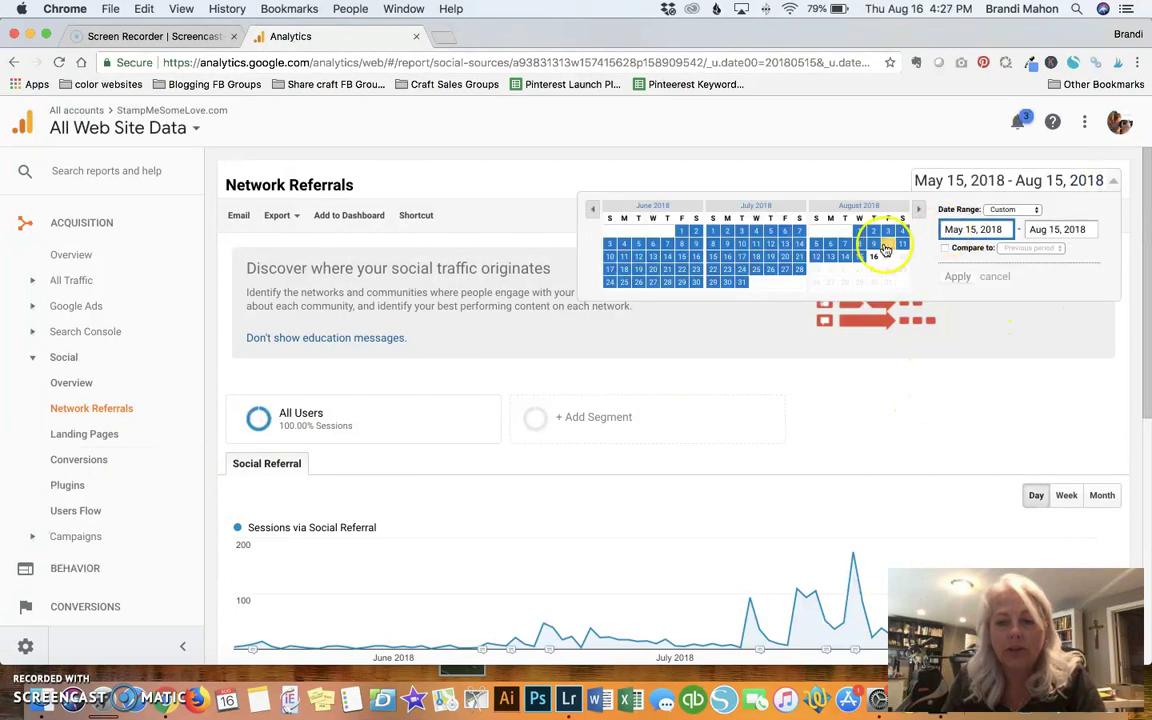
pyautogui.click(593, 213)
pyautogui.click(593, 213)
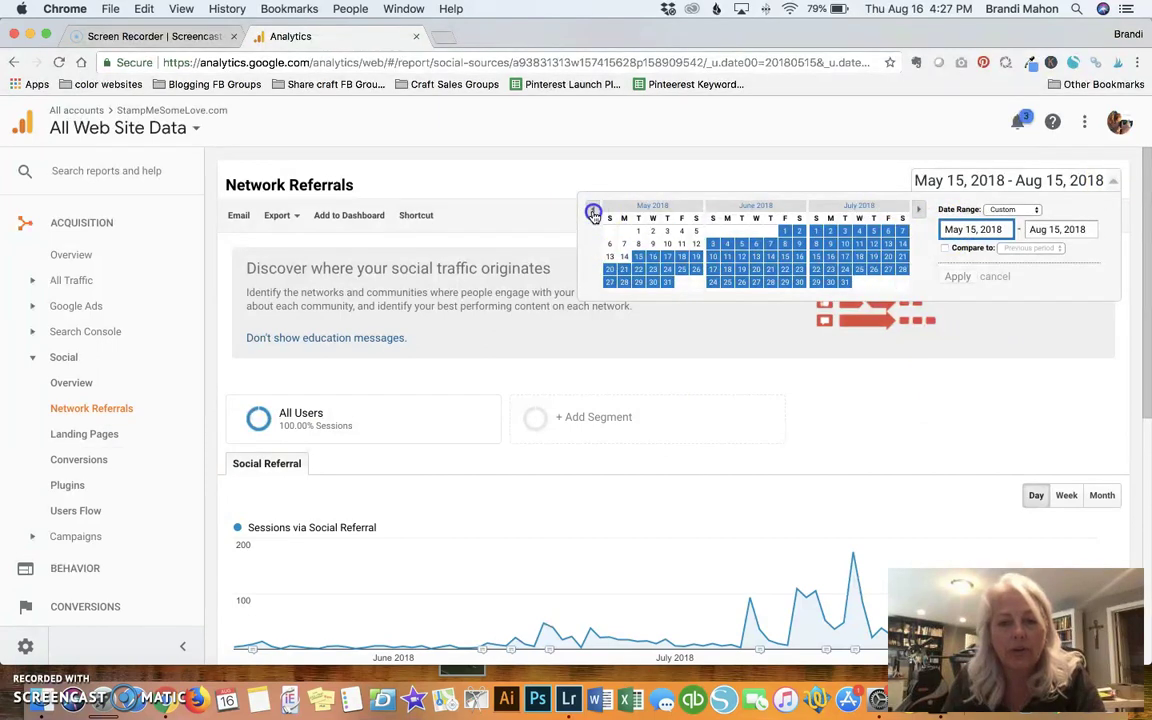
pyautogui.click(593, 213)
pyautogui.click(664, 262)
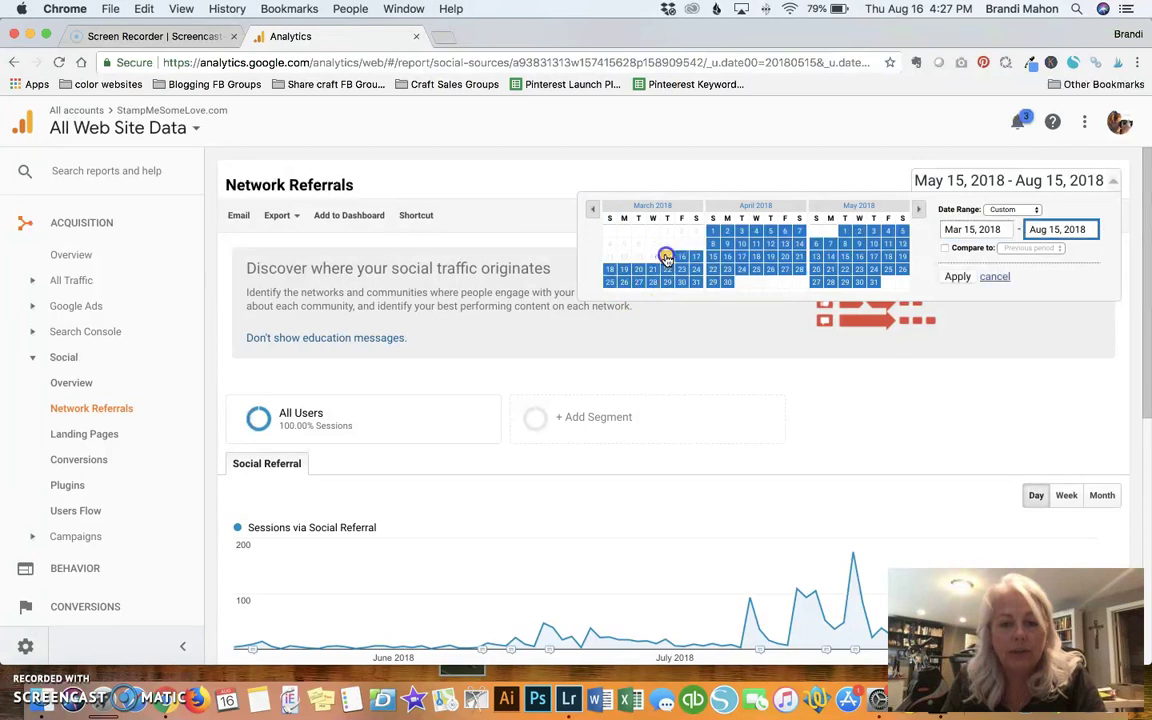
pyautogui.click(966, 280)
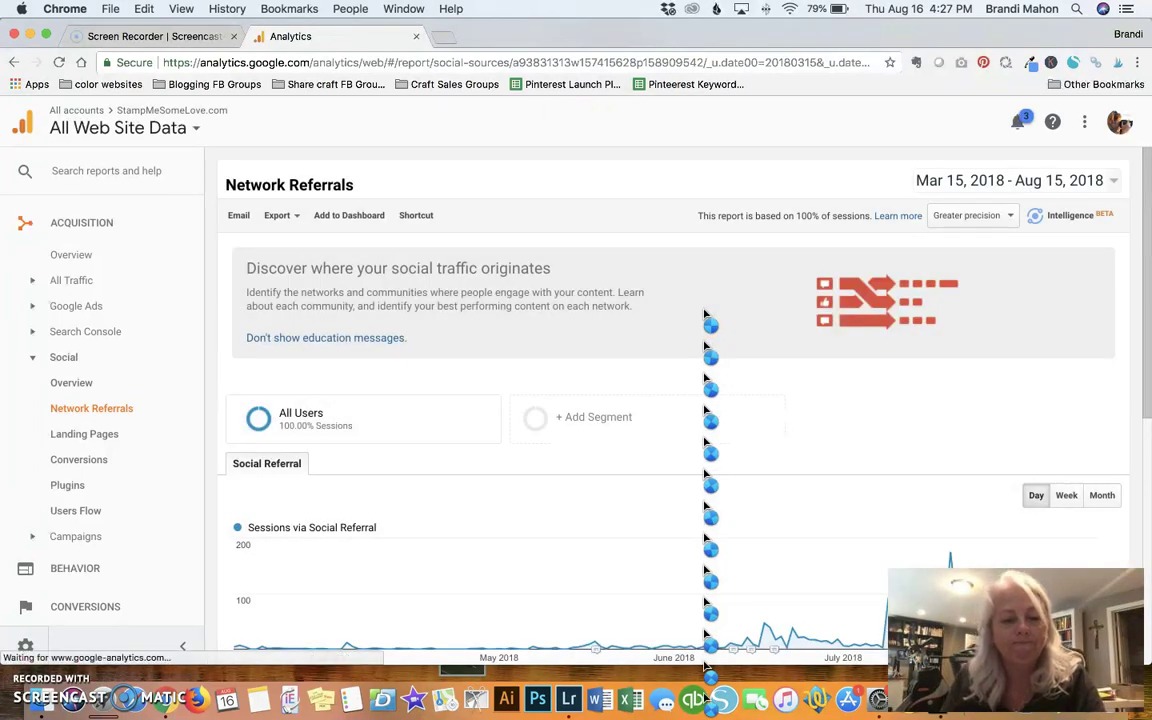
pyautogui.scroll(-5, 706, 313)
pyautogui.scroll(2, 706, 313)
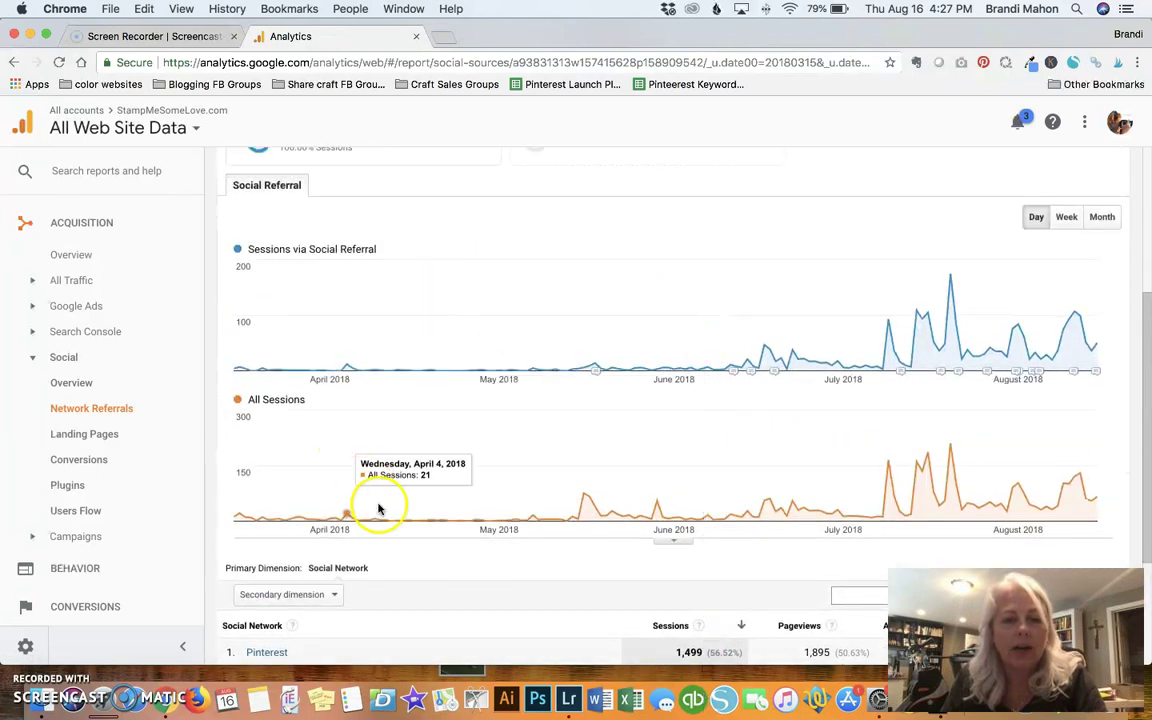
pyautogui.scroll(1, 508, 337)
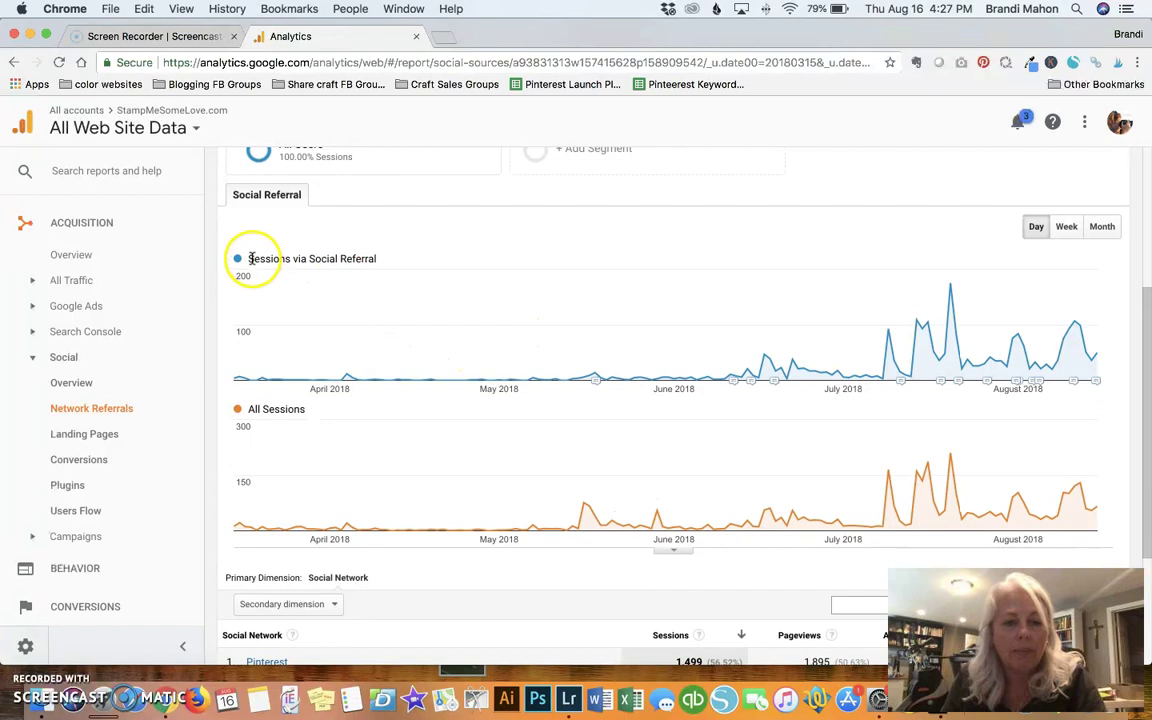
pyautogui.moveTo(250, 257); pyautogui.dragTo(450, 273)
pyautogui.click(440, 255)
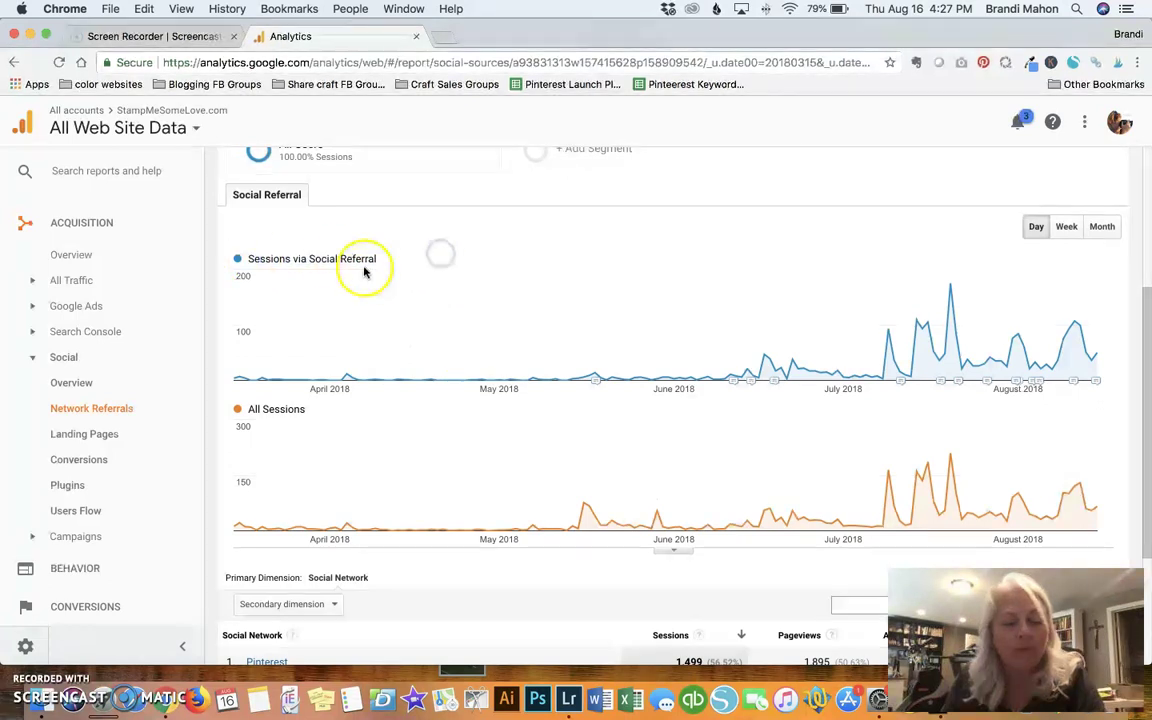
pyautogui.scroll(-3, 303, 410)
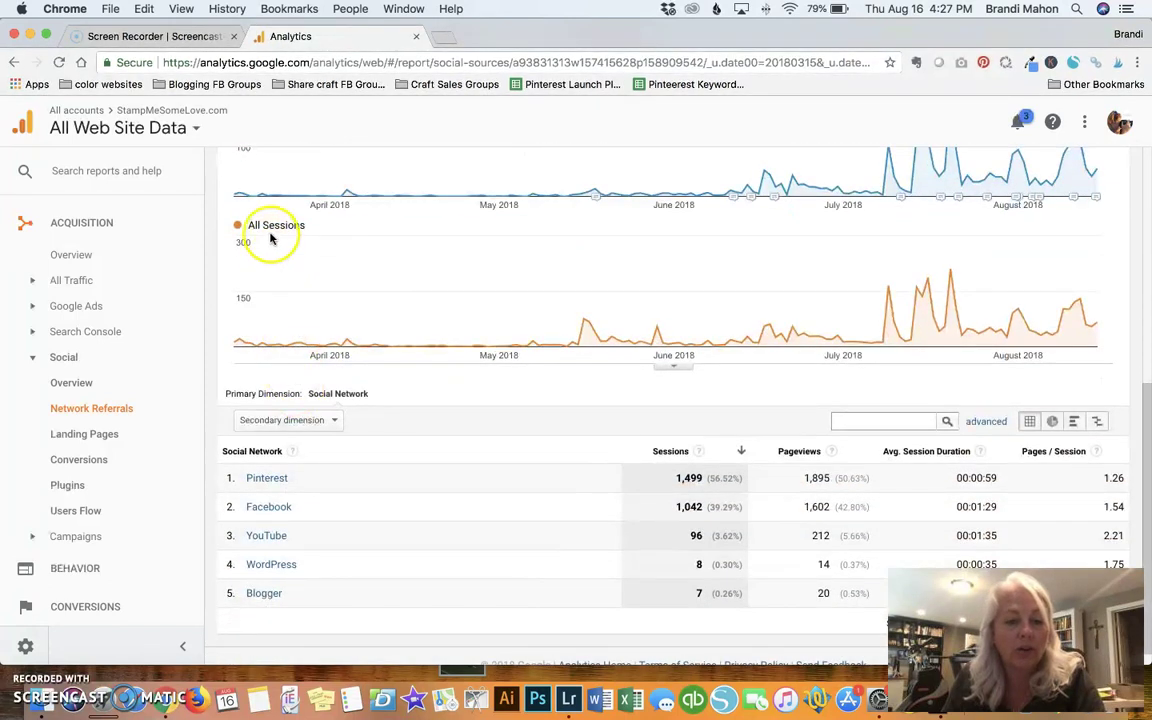
pyautogui.scroll(3, 340, 255)
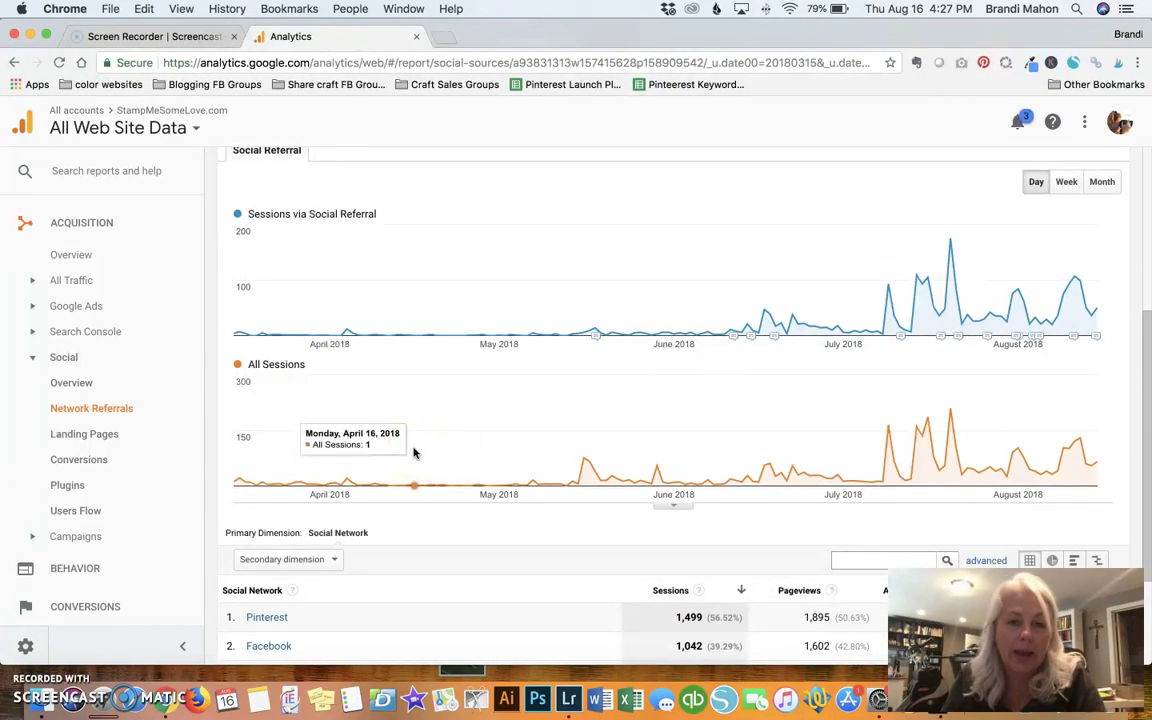
pyautogui.scroll(2, 412, 453)
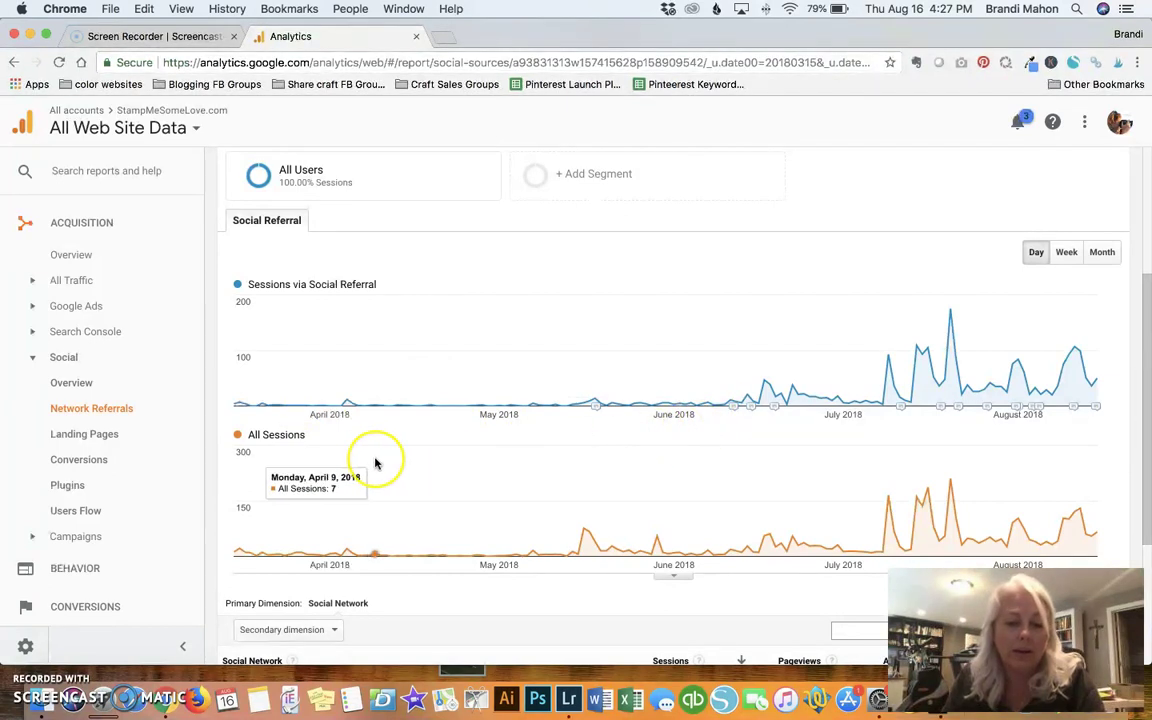
pyautogui.scroll(-3, 376, 463)
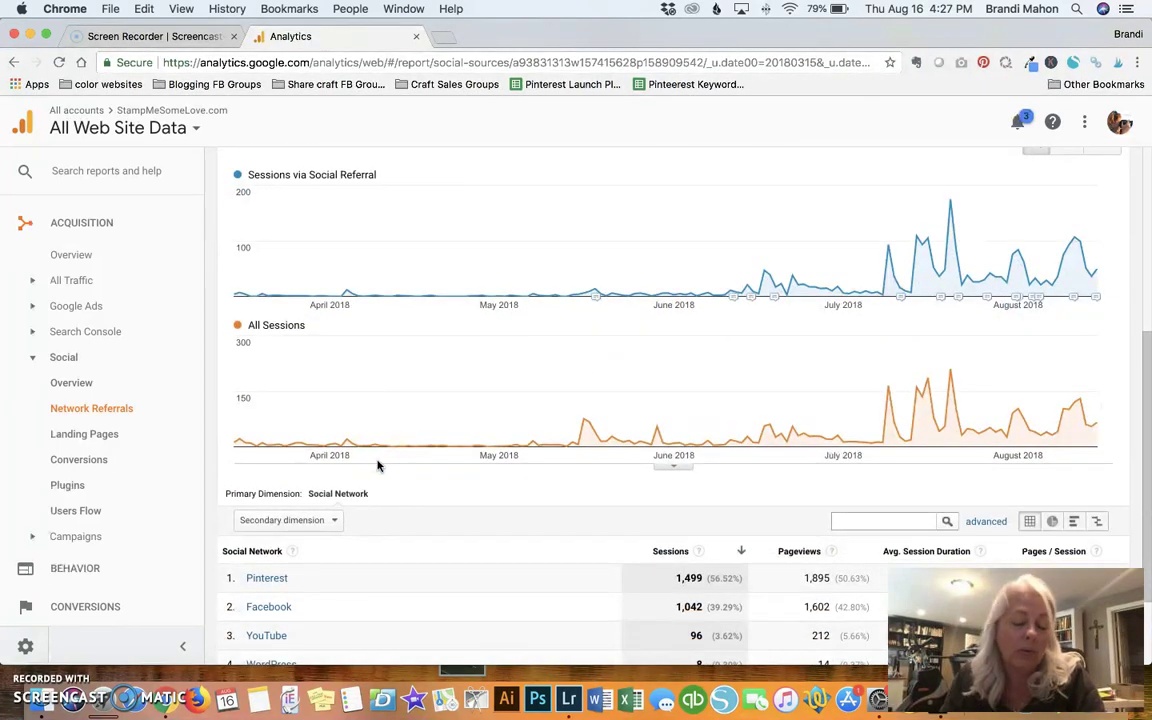
pyautogui.scroll(1, 312, 368)
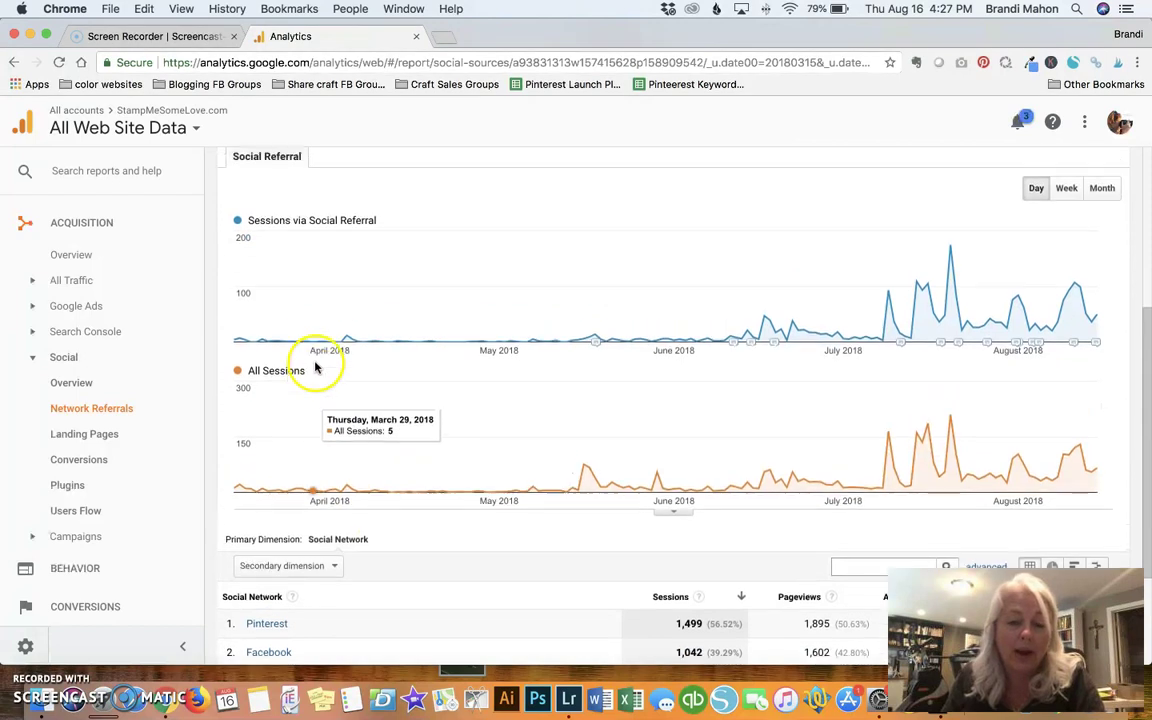
pyautogui.click(525, 378)
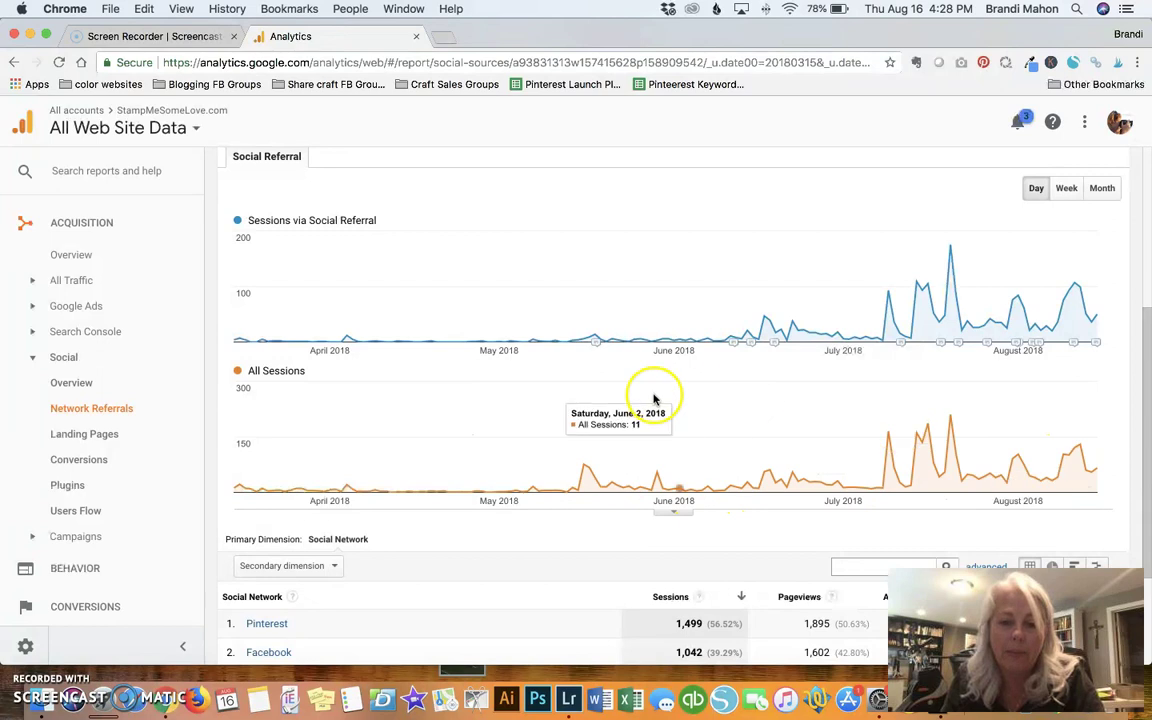
pyautogui.scroll(-2, 497, 395)
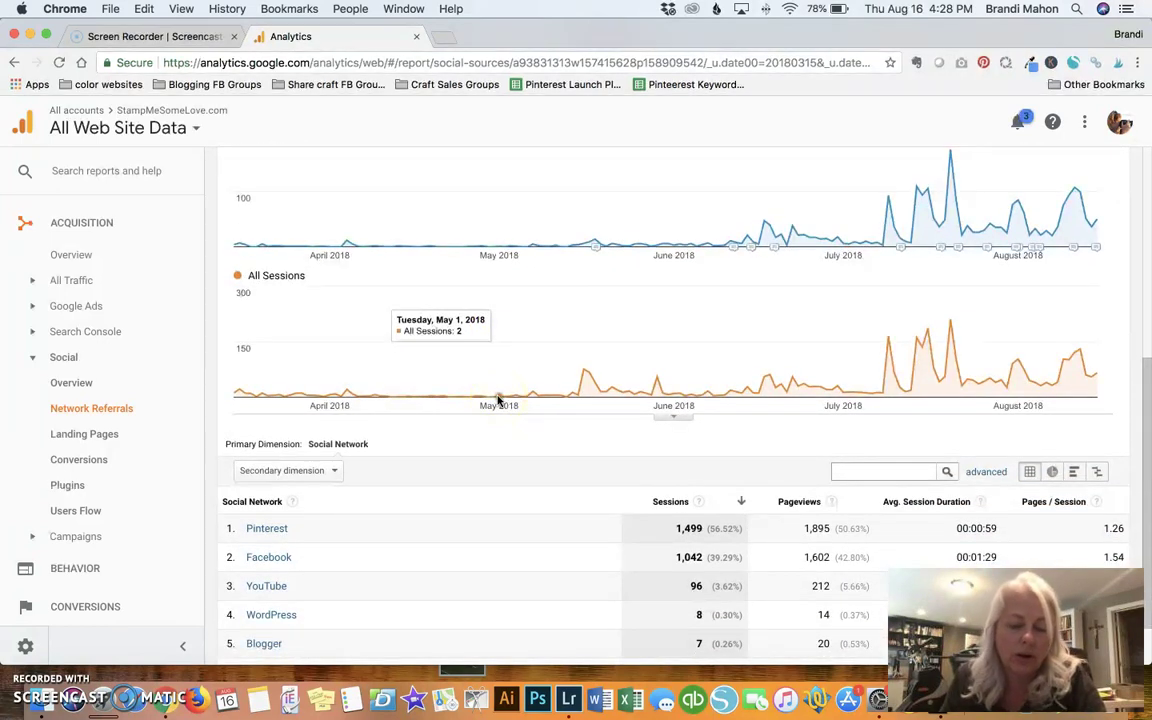
pyautogui.scroll(3, 497, 398)
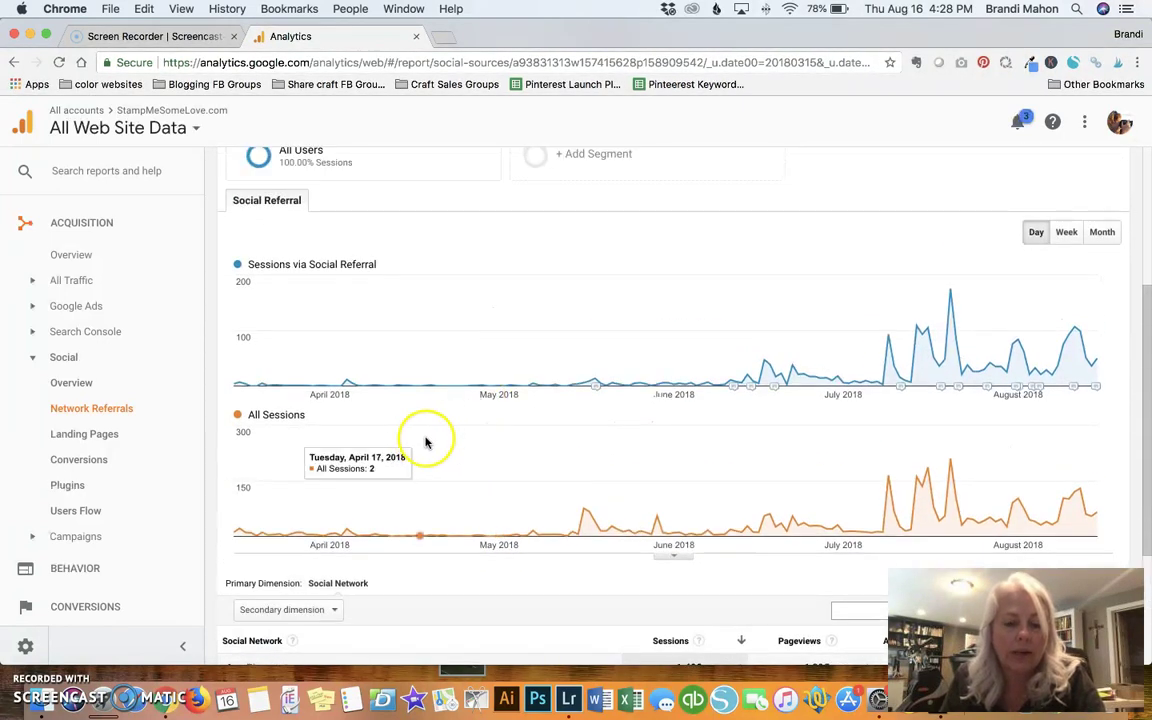
pyautogui.scroll(-3, 424, 442)
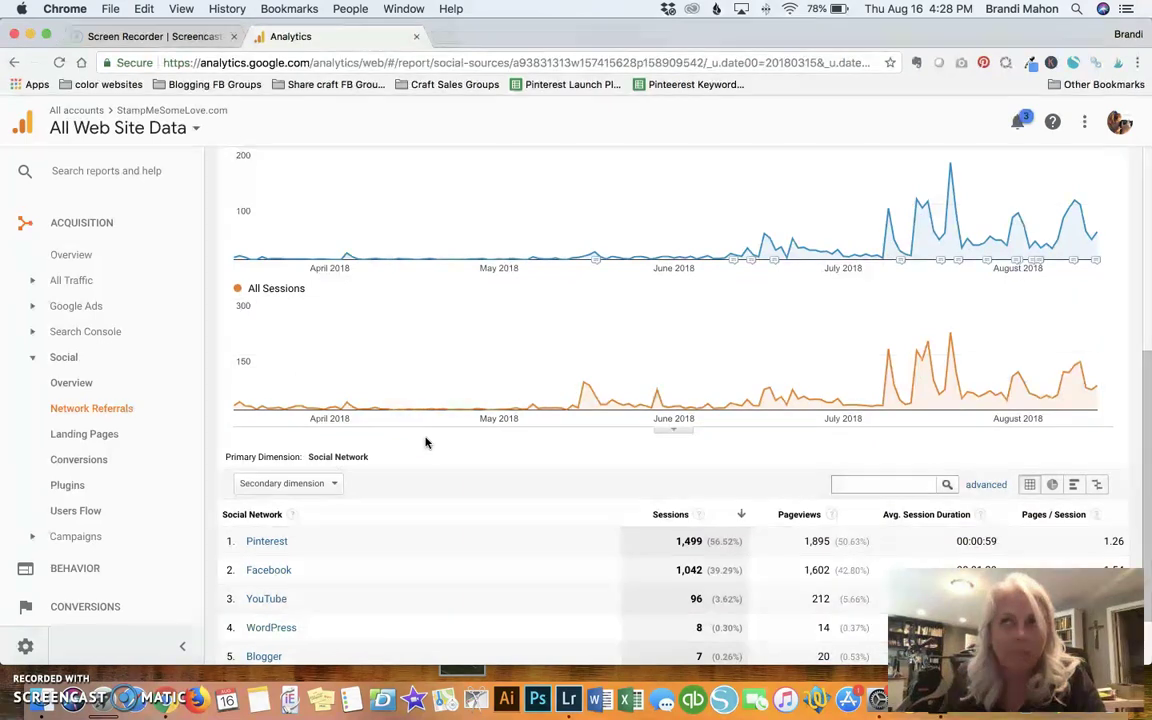
pyautogui.scroll(-2, 425, 442)
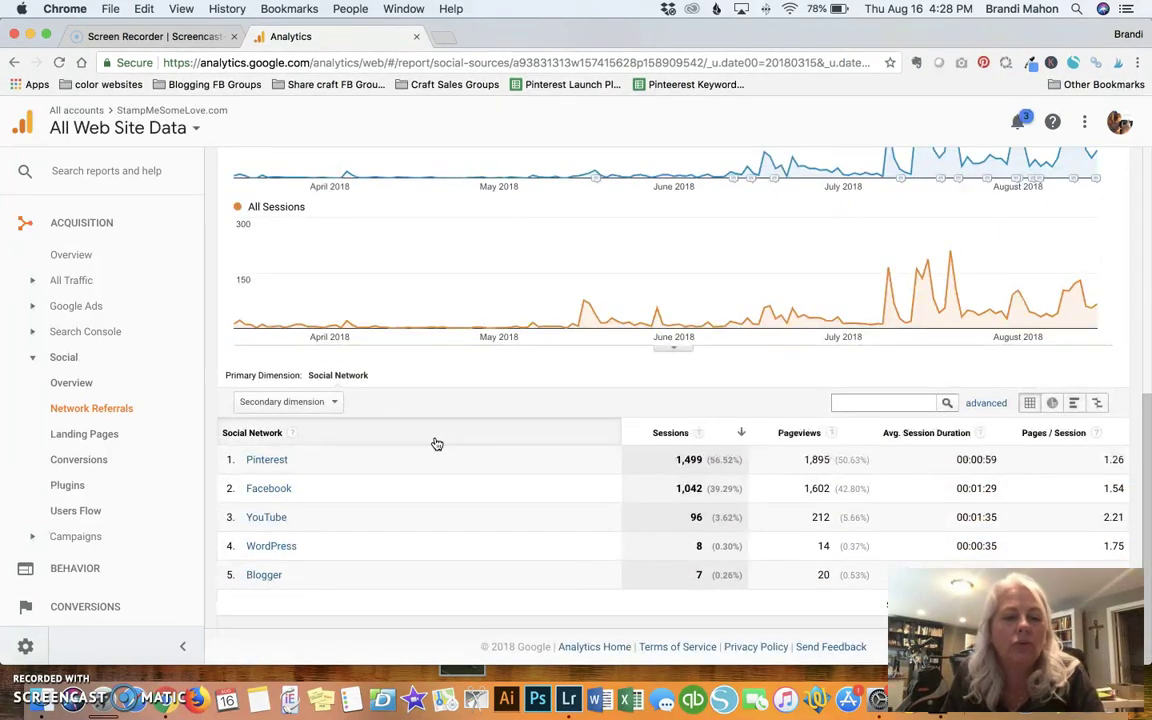
pyautogui.scroll(4, 458, 365)
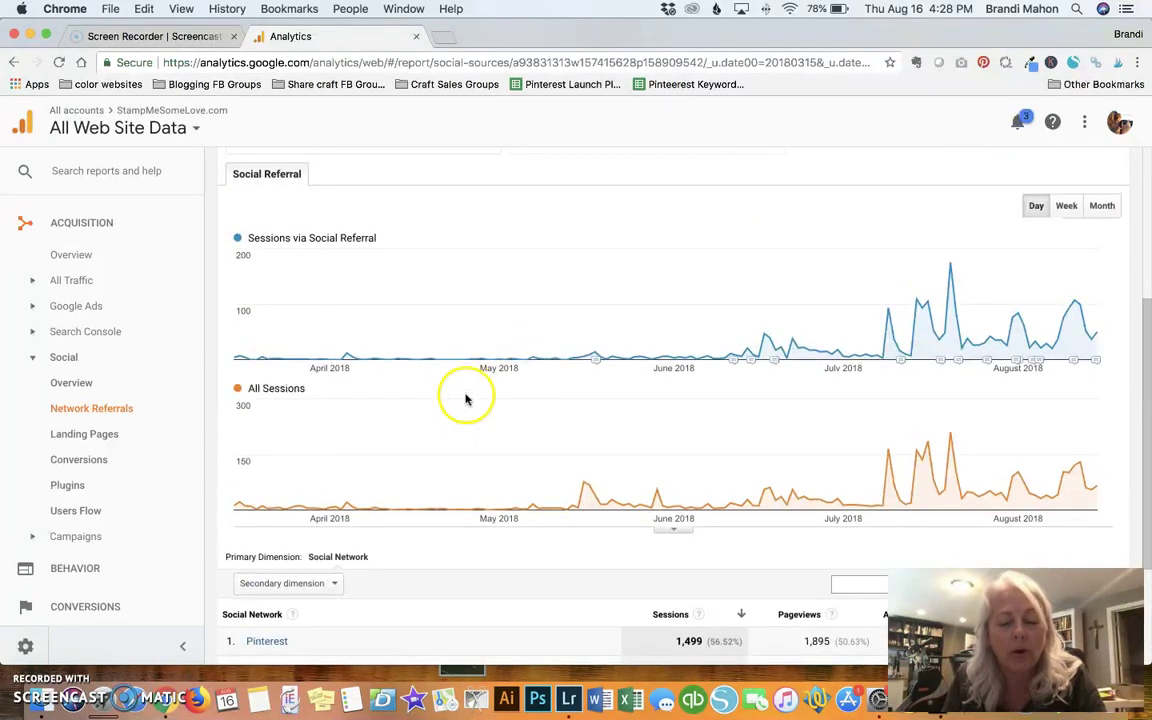
pyautogui.scroll(-2, 466, 404)
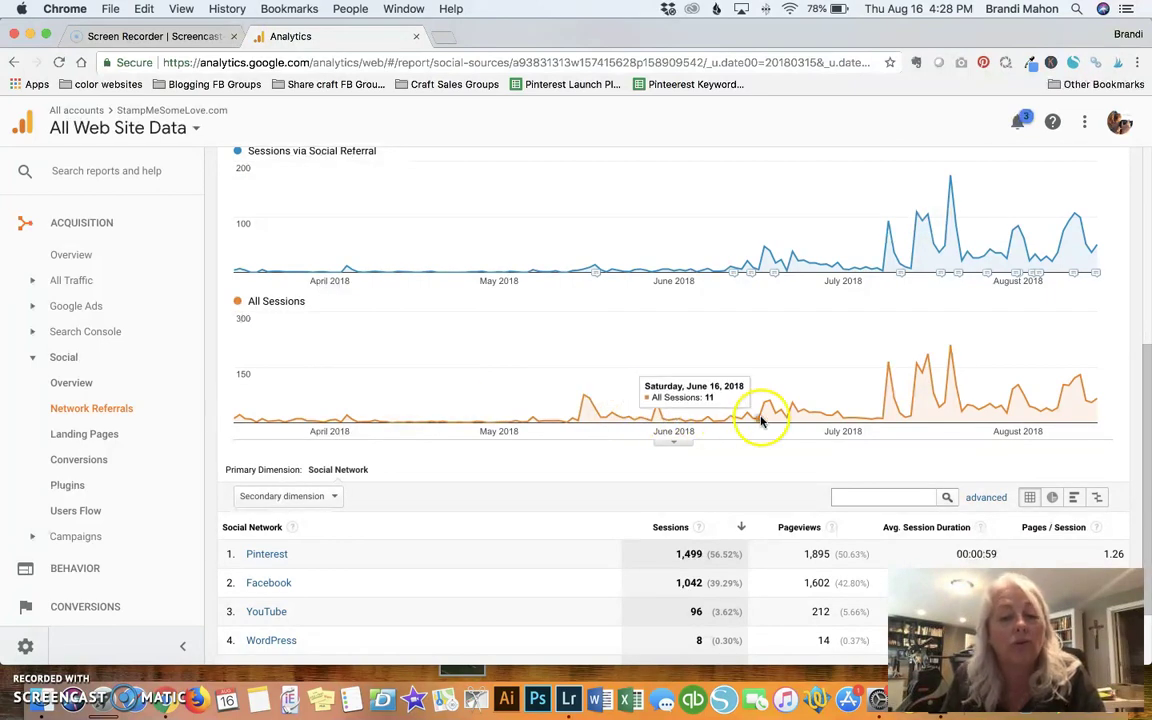
pyautogui.scroll(-2, 432, 373)
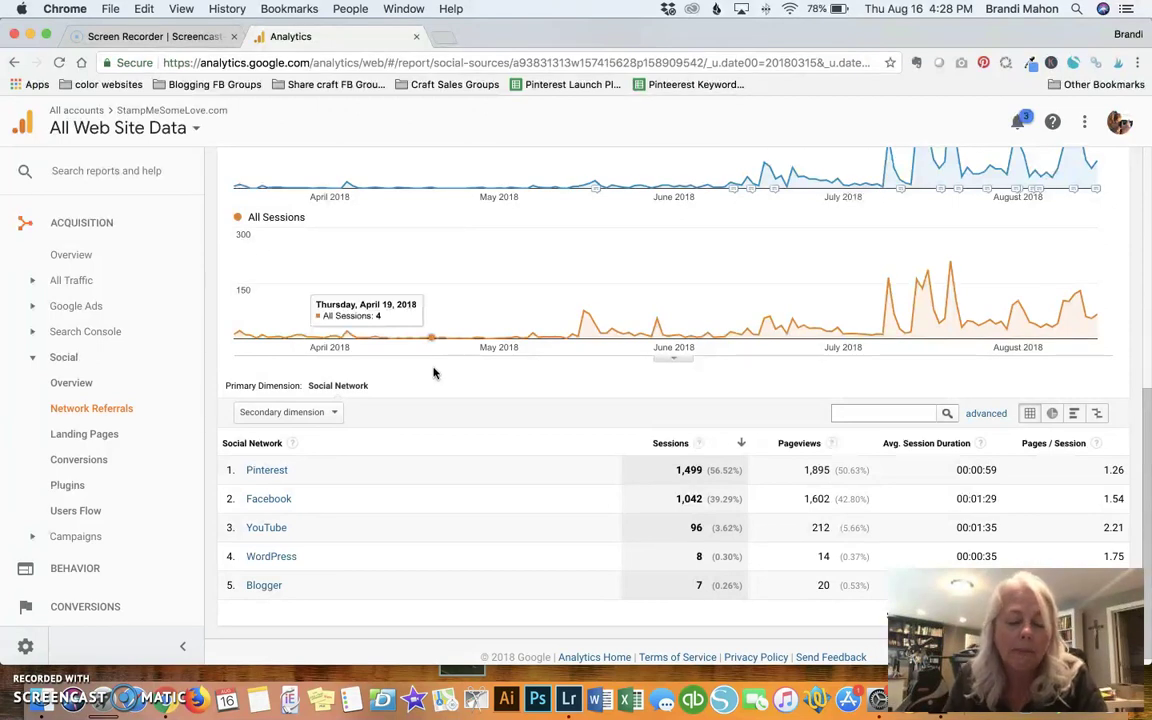
# Step: Review the social sessions chart and select Pinterest (56.52% of sessions) in the Social Network table
pyautogui.scroll(-1, 437, 377)
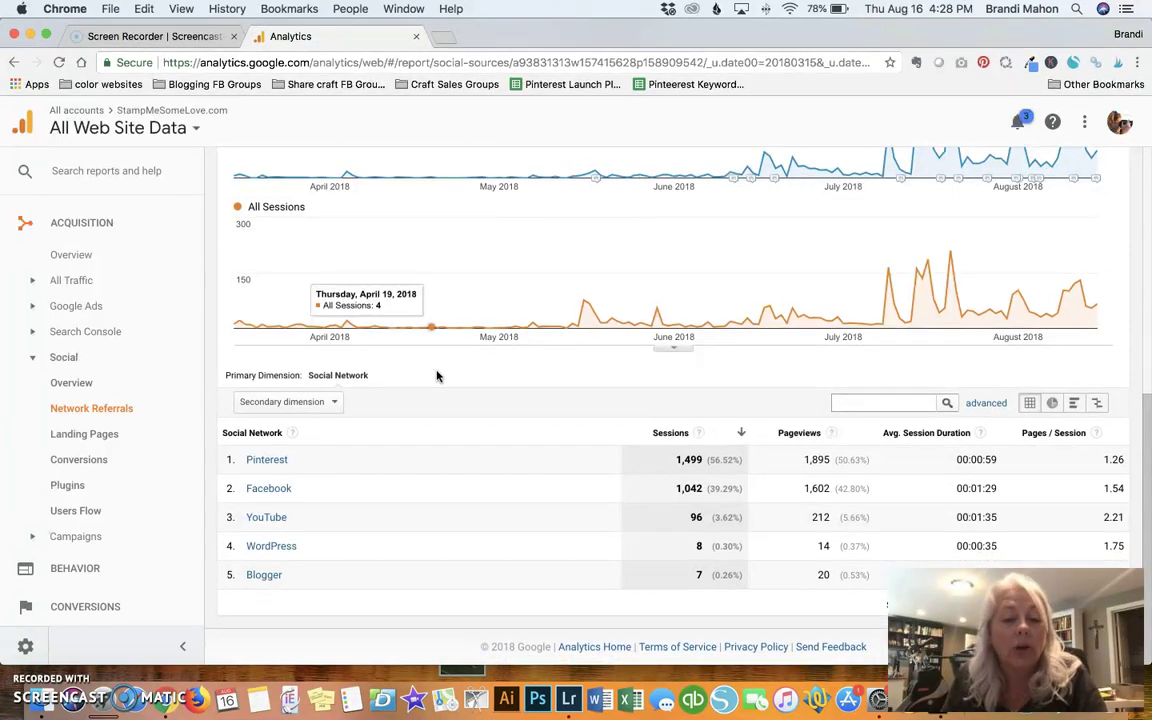
pyautogui.click(276, 466)
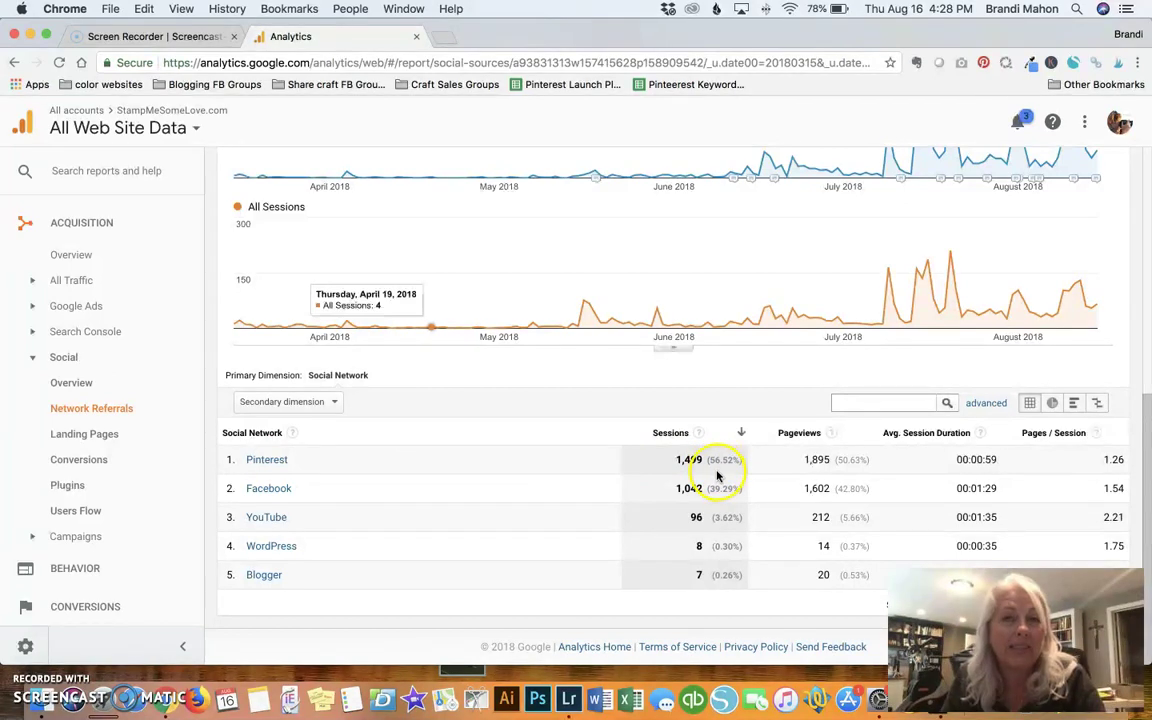
pyautogui.click(268, 463)
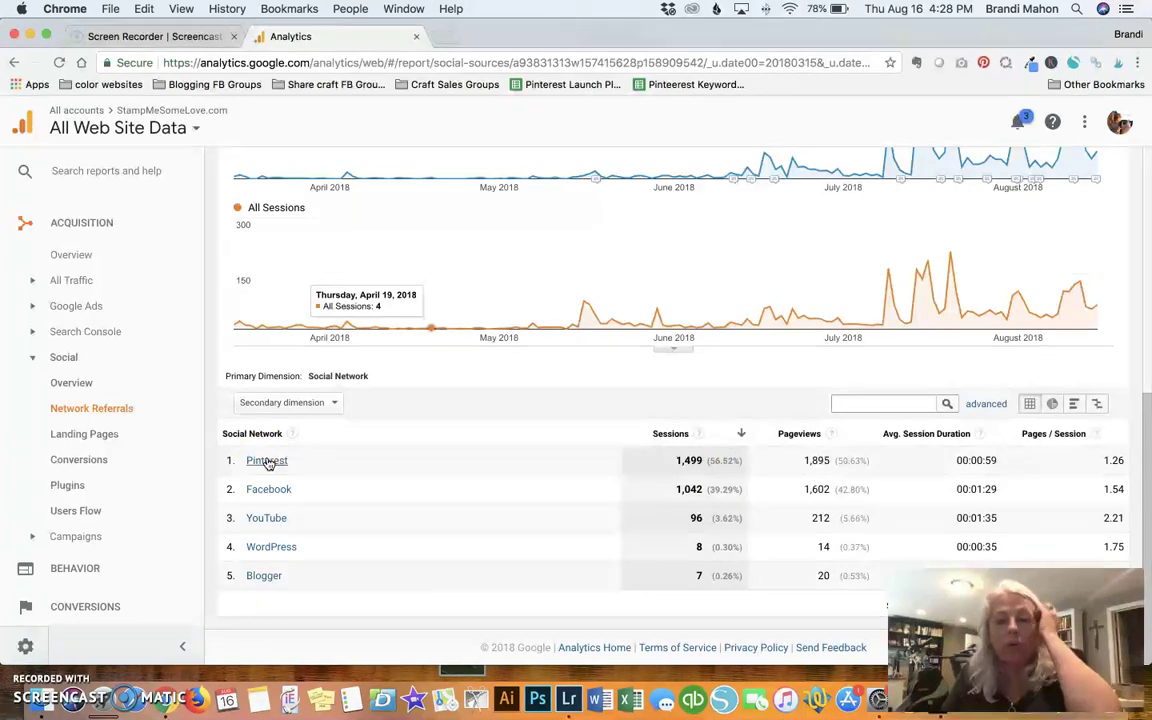
pyautogui.moveTo(360, 452)
pyautogui.mouseDown()
pyautogui.moveTo(373, 429)
pyautogui.moveTo(383, 442)
pyautogui.moveTo(548, 381)
pyautogui.moveTo(573, 385)
pyautogui.mouseUp()
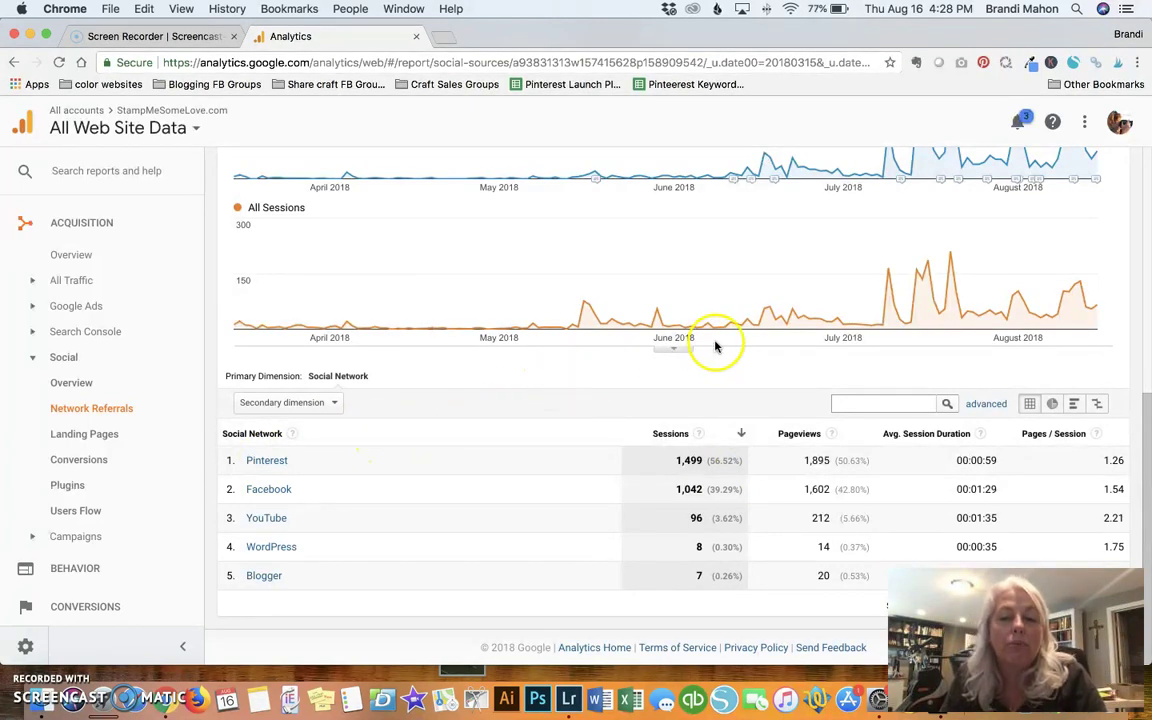
pyautogui.scroll(2, 716, 340)
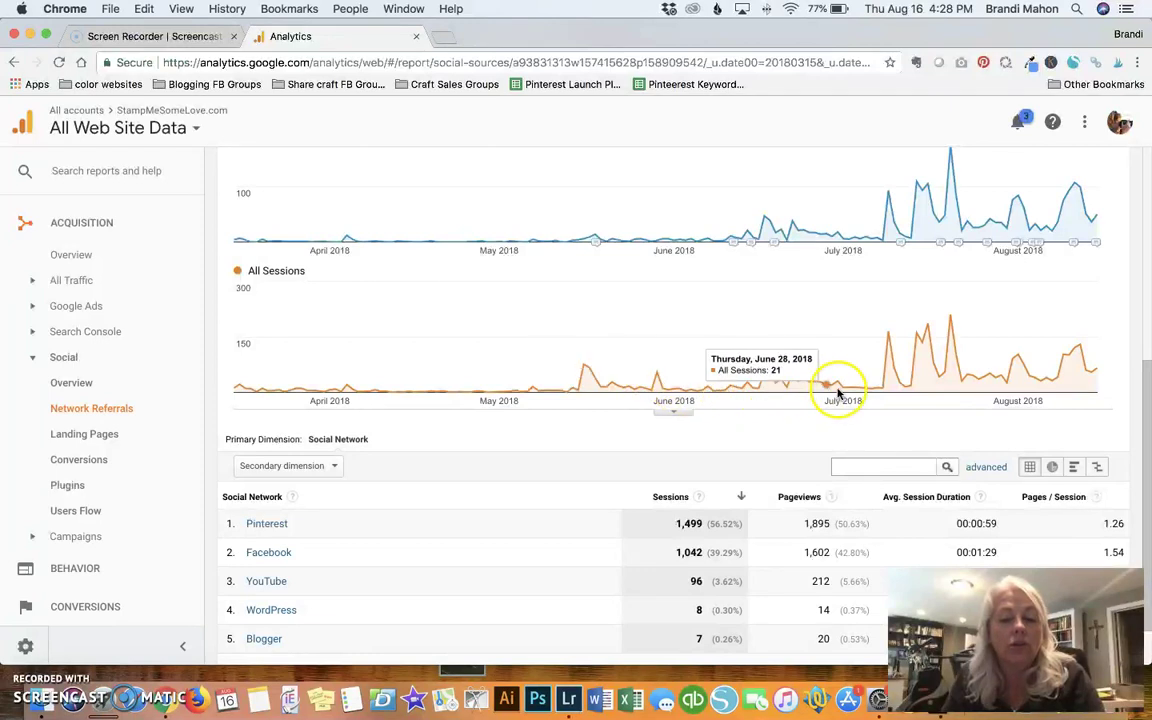
pyautogui.scroll(-2, 604, 420)
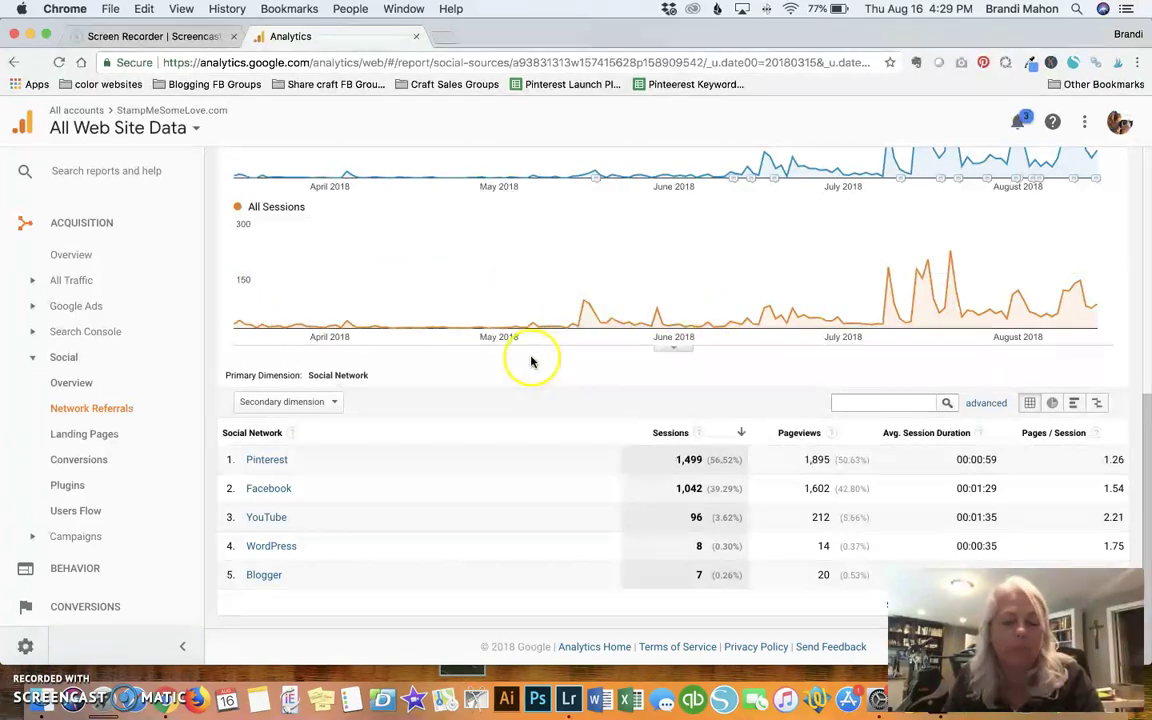
pyautogui.scroll(1, 481, 359)
pyautogui.scroll(-1, 481, 359)
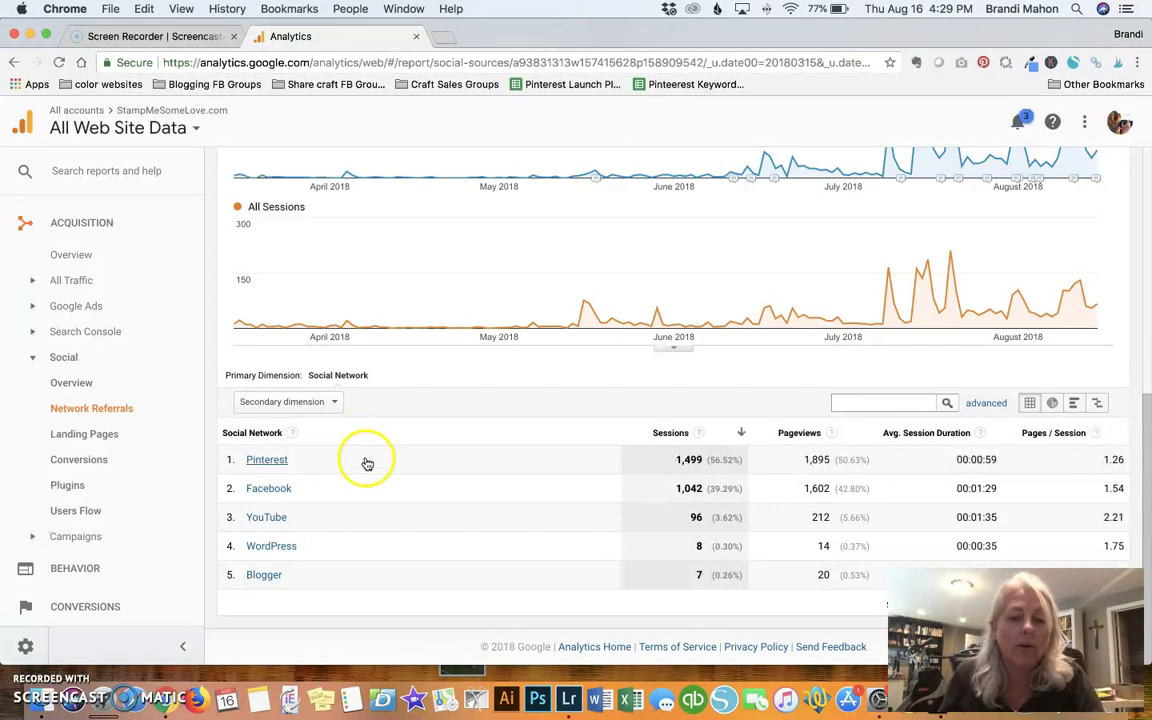
# Step: Load Pinterest's shared URLs and point out the top Stamparatus post's 710 sessions (47.40%)
pyautogui.click(268, 461)
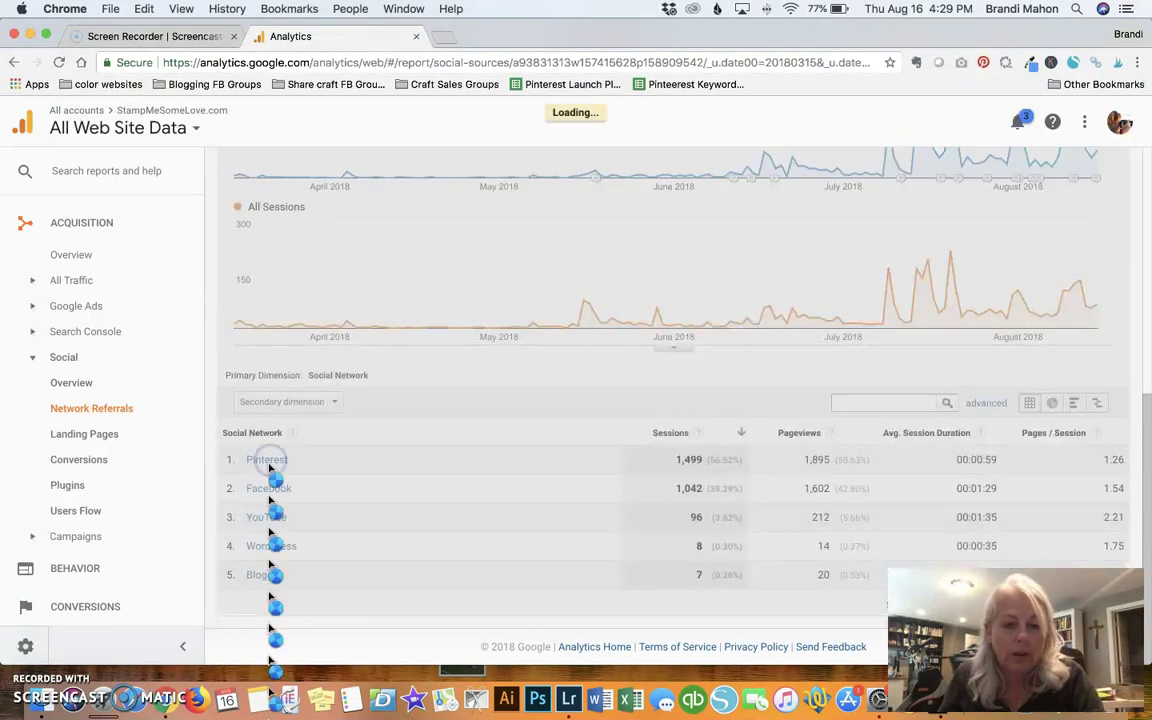
pyautogui.scroll(-3, 287, 462)
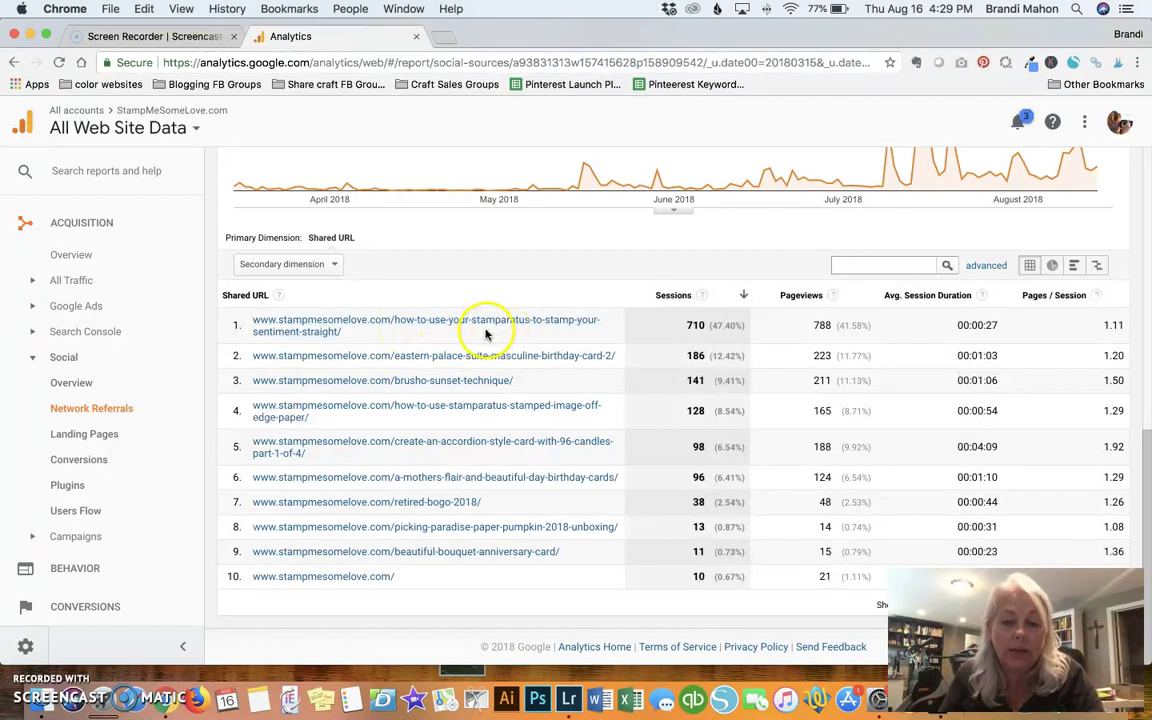
pyautogui.click(733, 326)
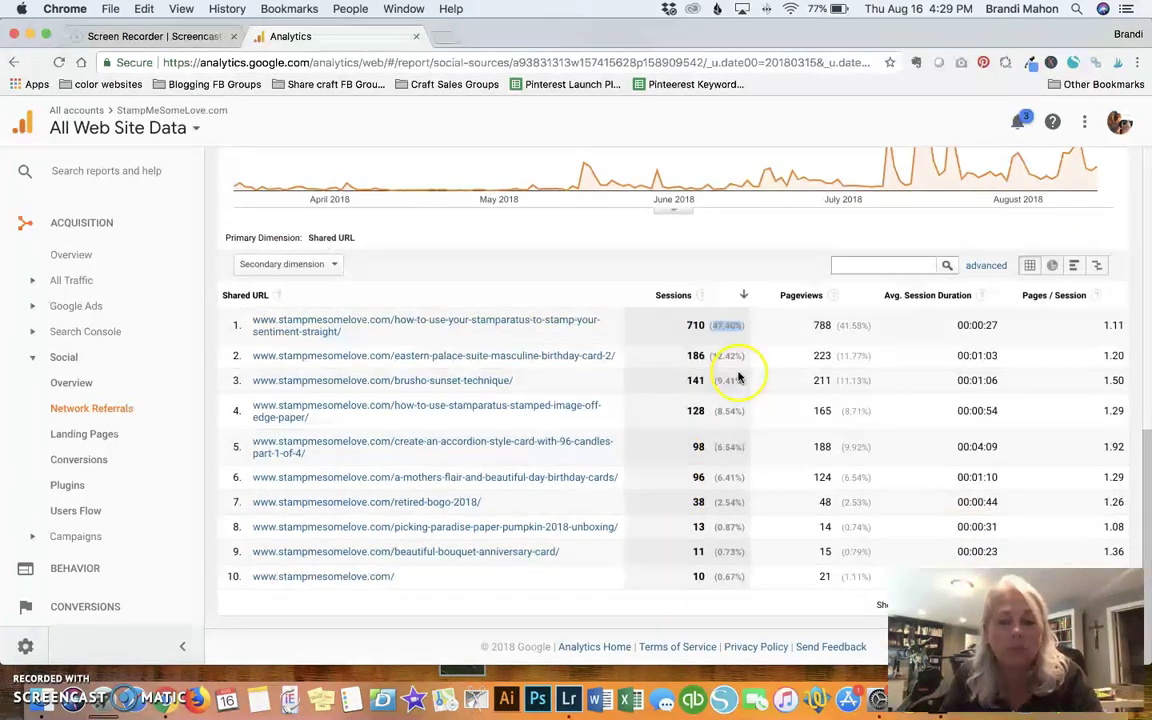
pyautogui.click(728, 340)
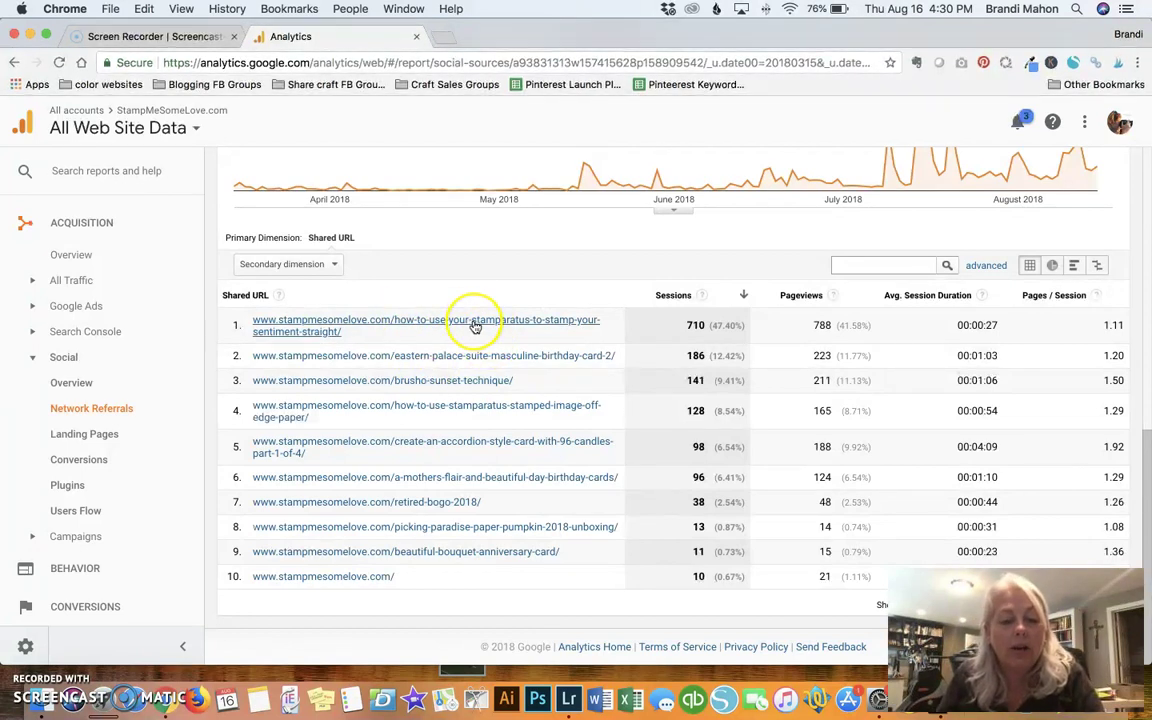
# Step: Drill into the top post's Full Referrer rows and highlight the pinterest.com/ referrer
pyautogui.click(474, 324)
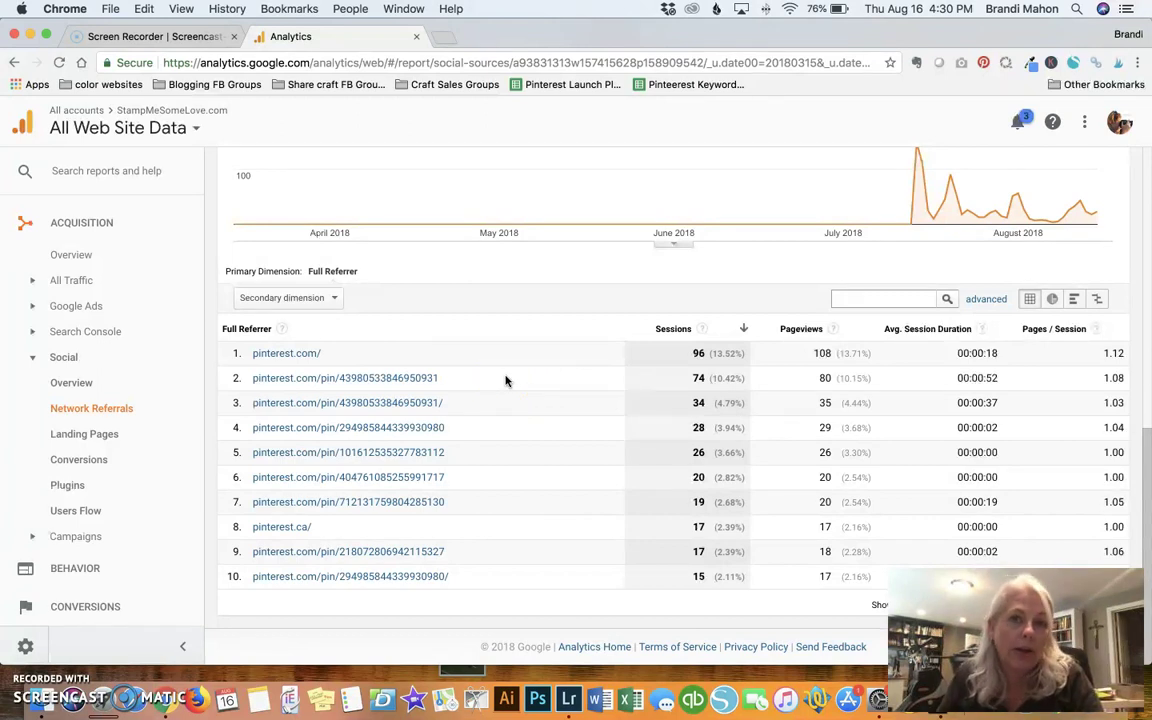
pyautogui.moveTo(335, 353); pyautogui.dragTo(242, 355)
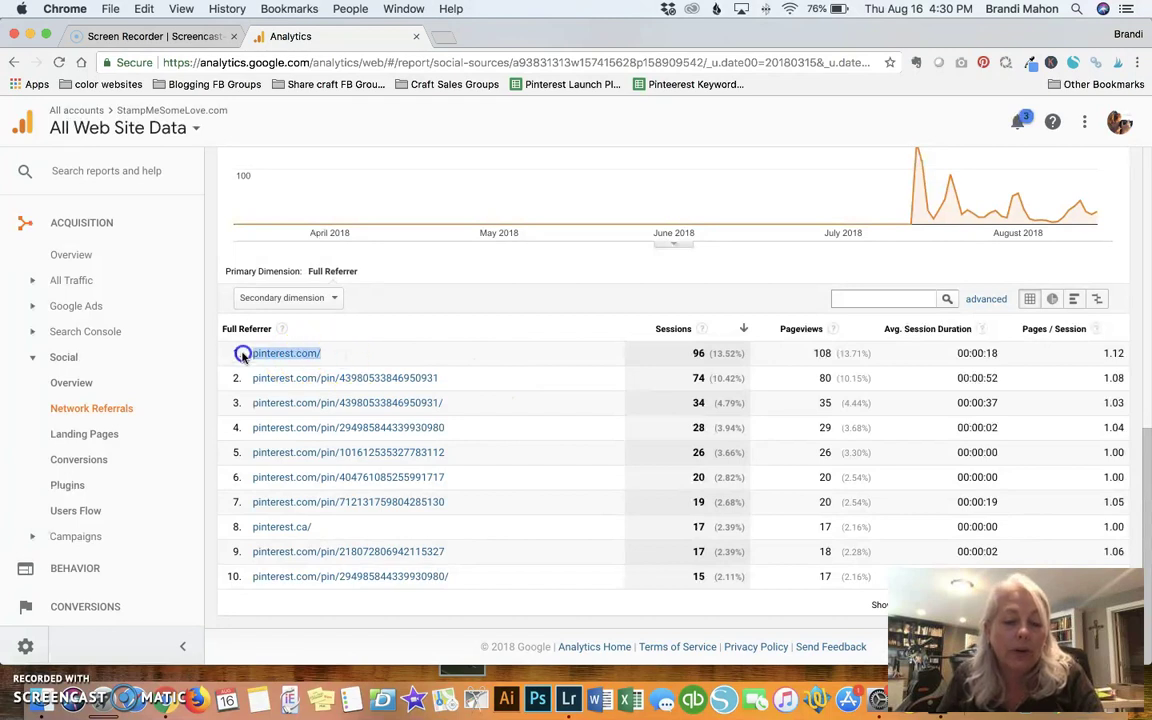
pyautogui.click(411, 353)
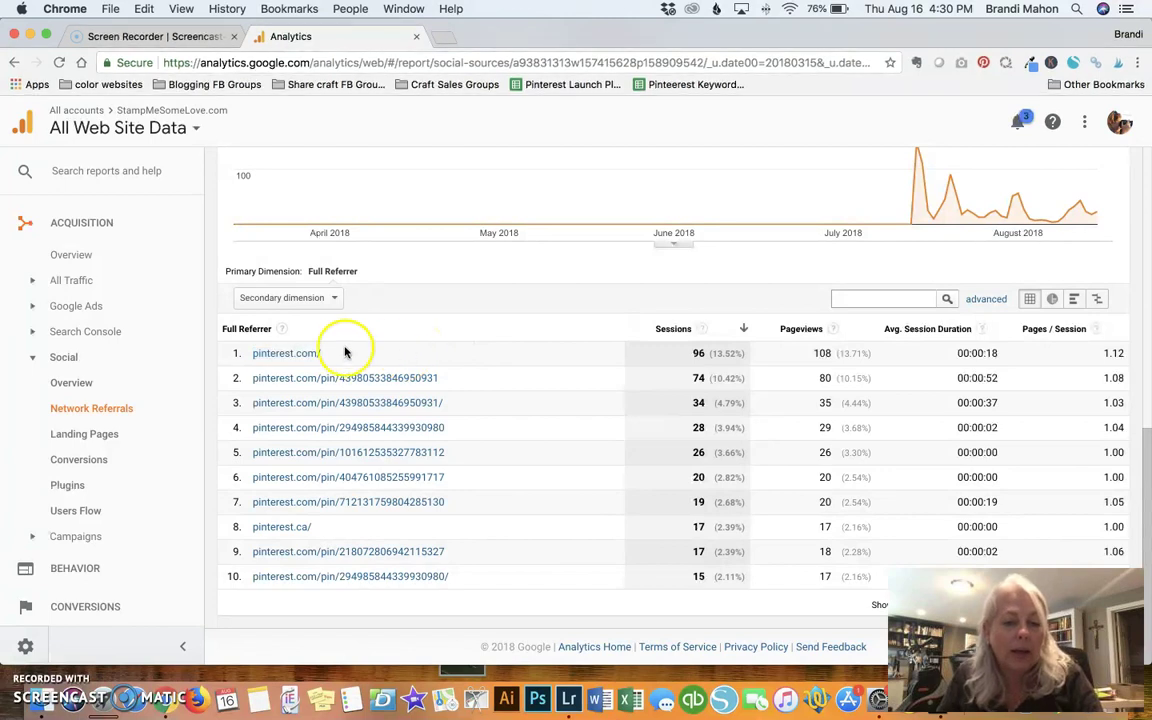
pyautogui.moveTo(250, 353); pyautogui.dragTo(346, 355)
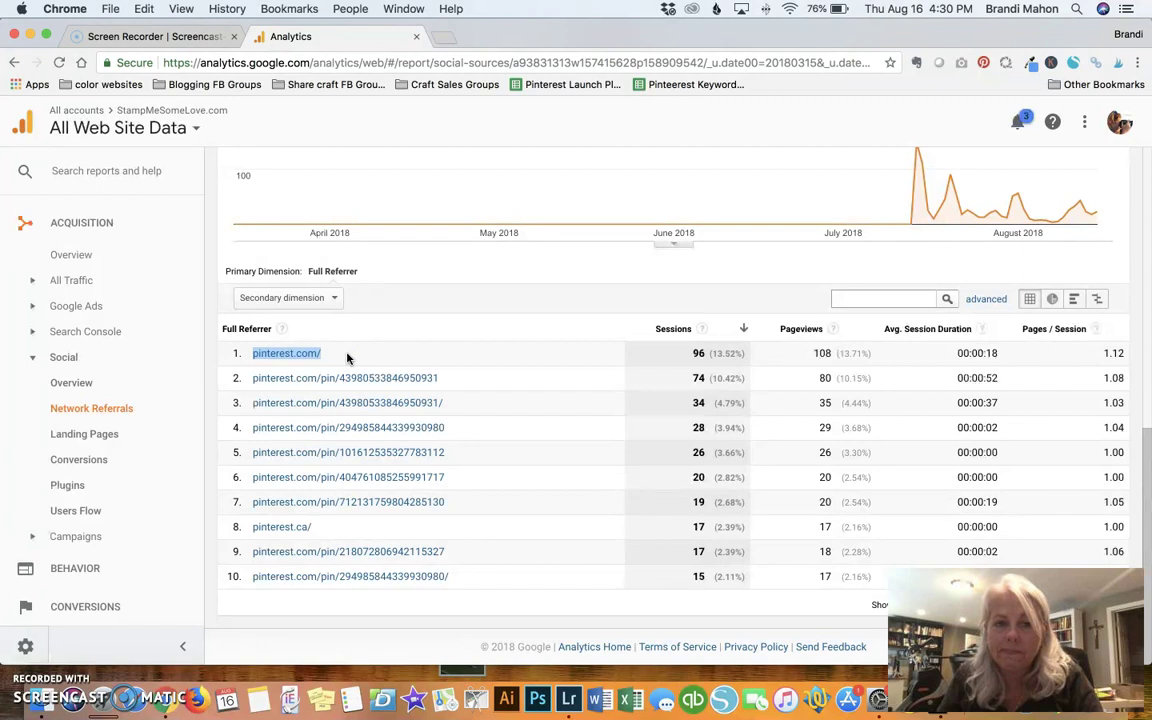
pyautogui.rightClick(354, 330)
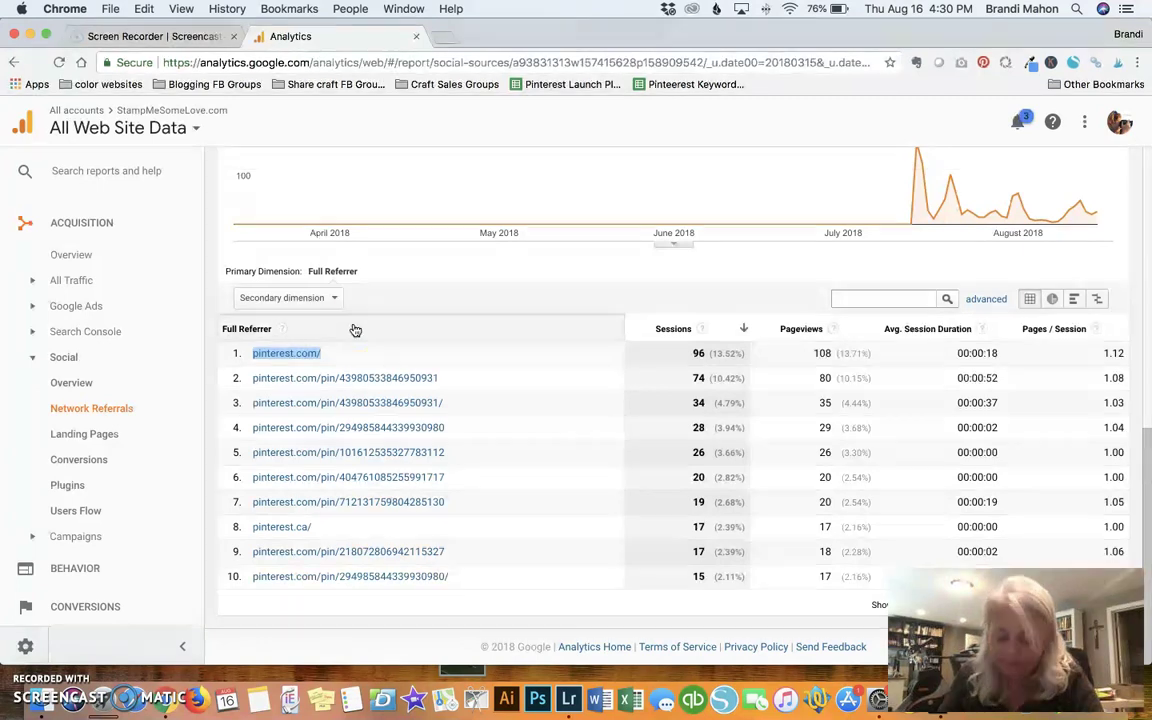
pyautogui.click(355, 338)
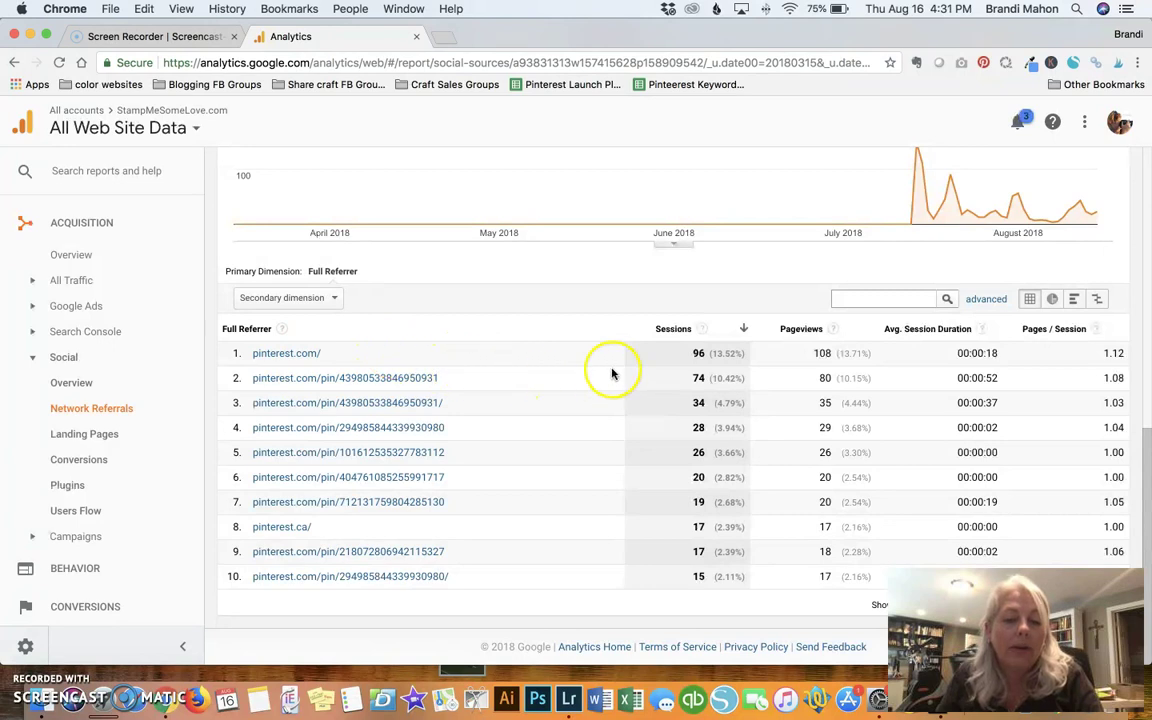
pyautogui.click(696, 353)
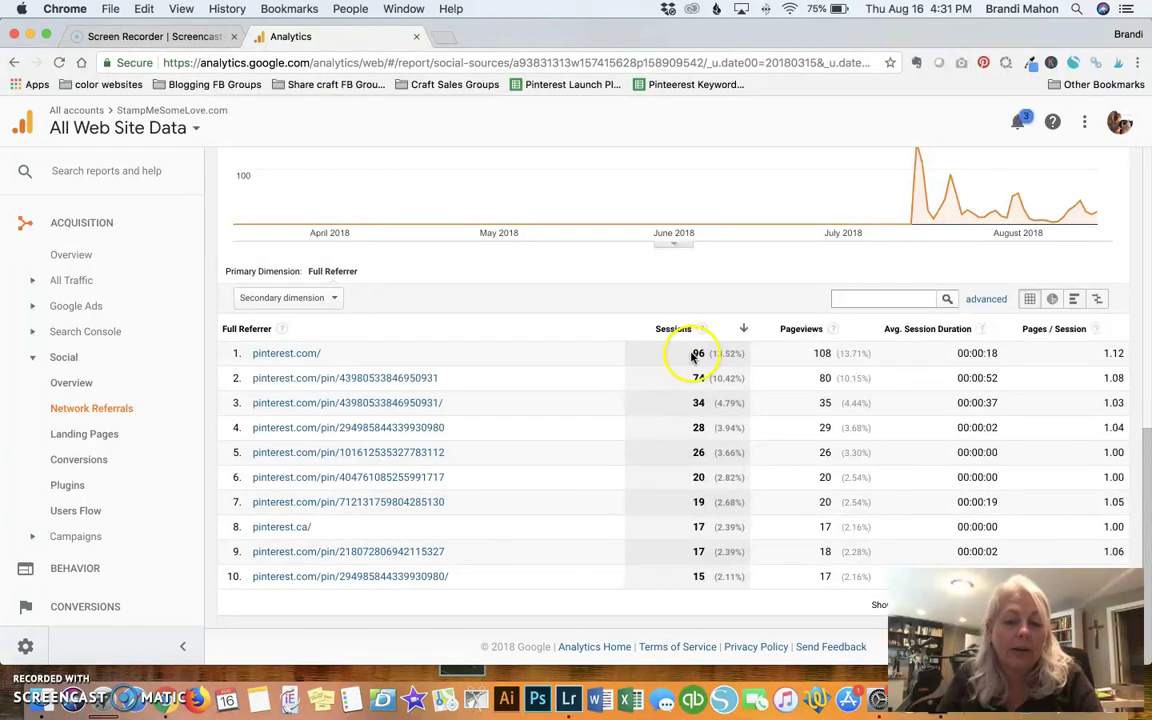
pyautogui.doubleClick(703, 353)
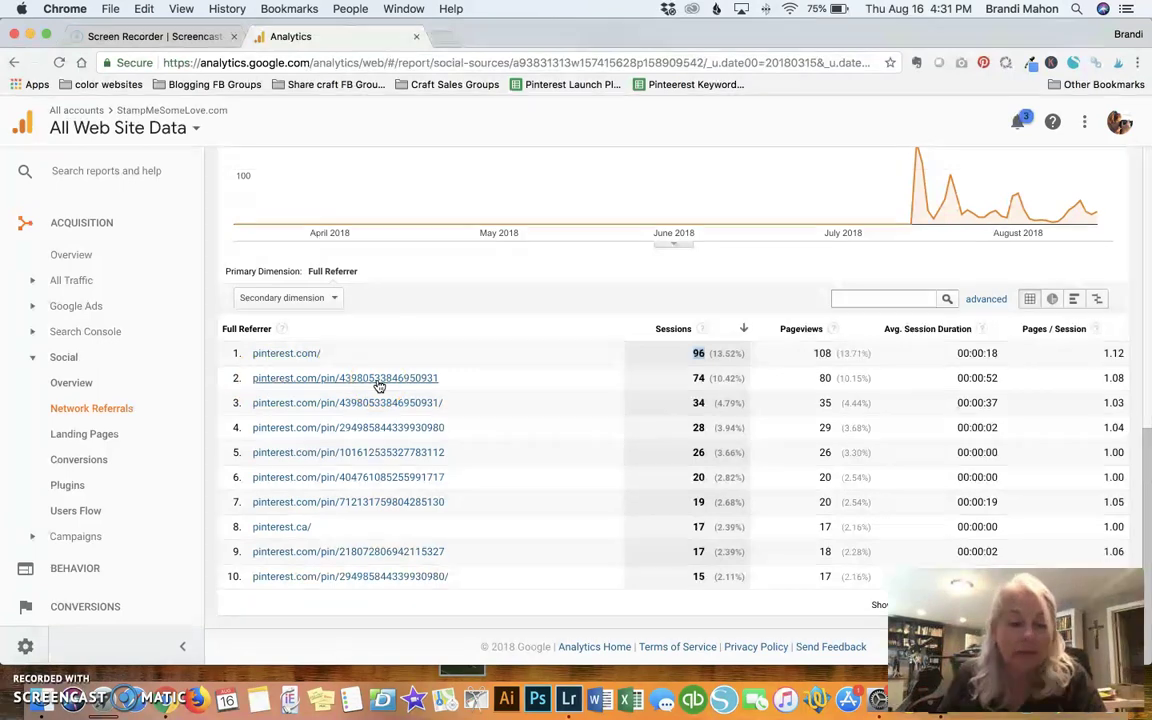
pyautogui.click(380, 380)
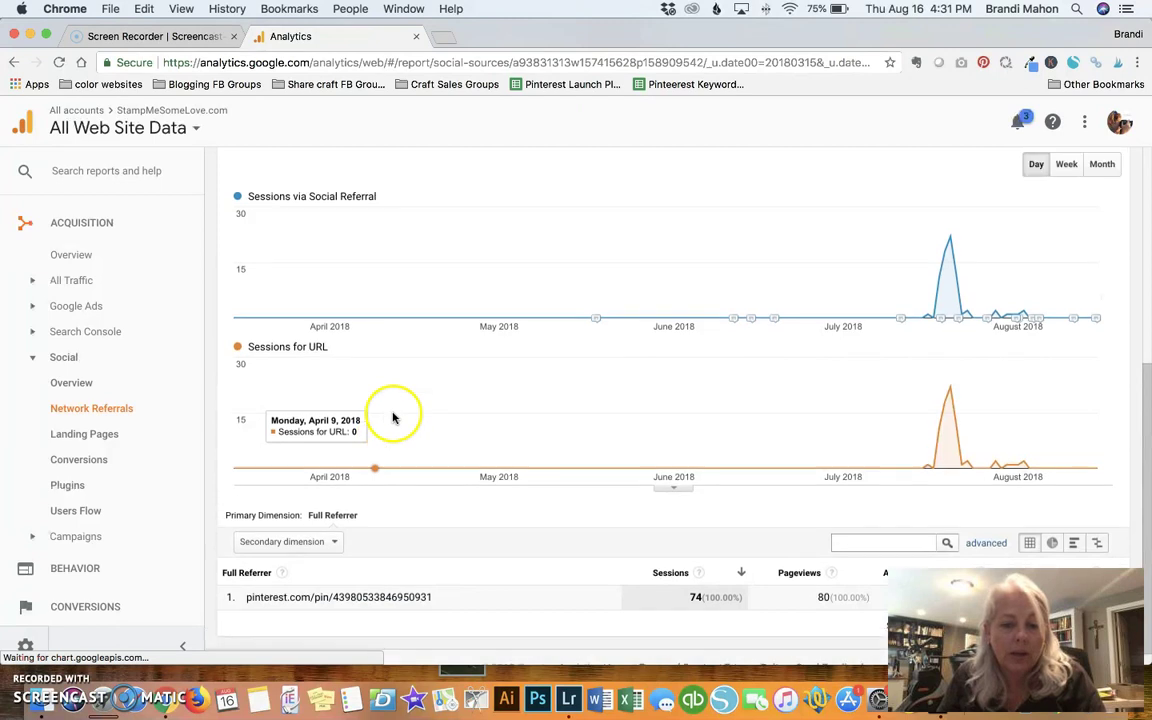
pyautogui.moveTo(455, 587); pyautogui.dragTo(341, 580)
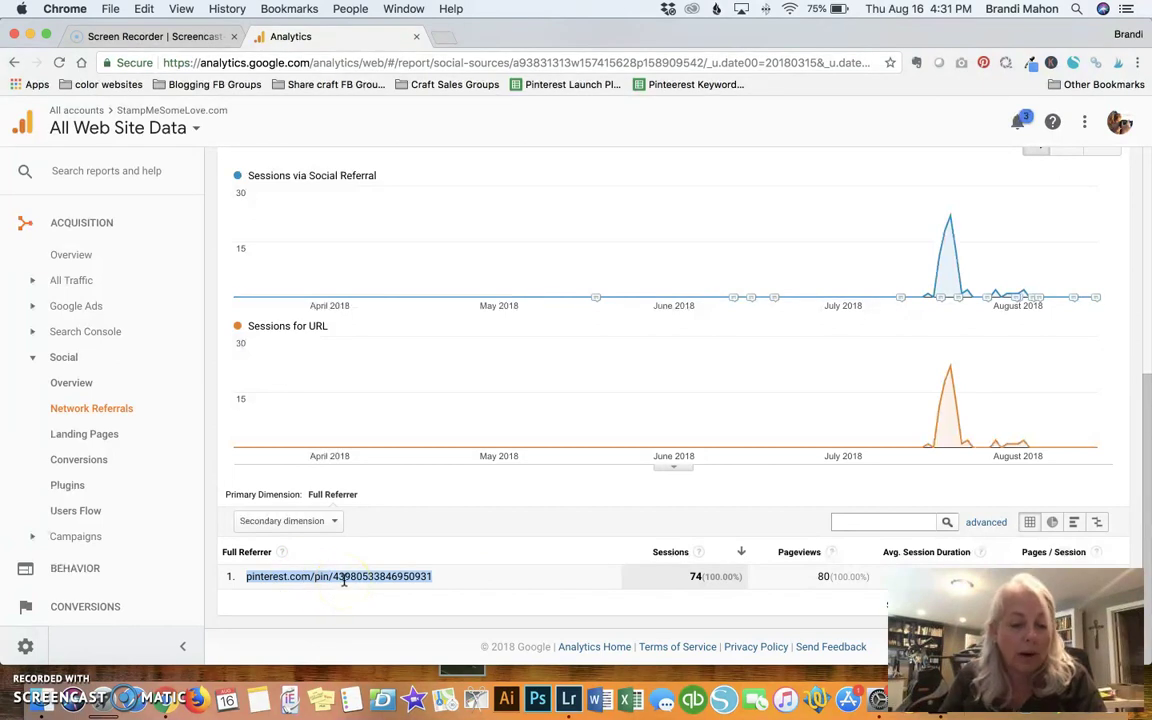
pyautogui.rightClick(343, 577)
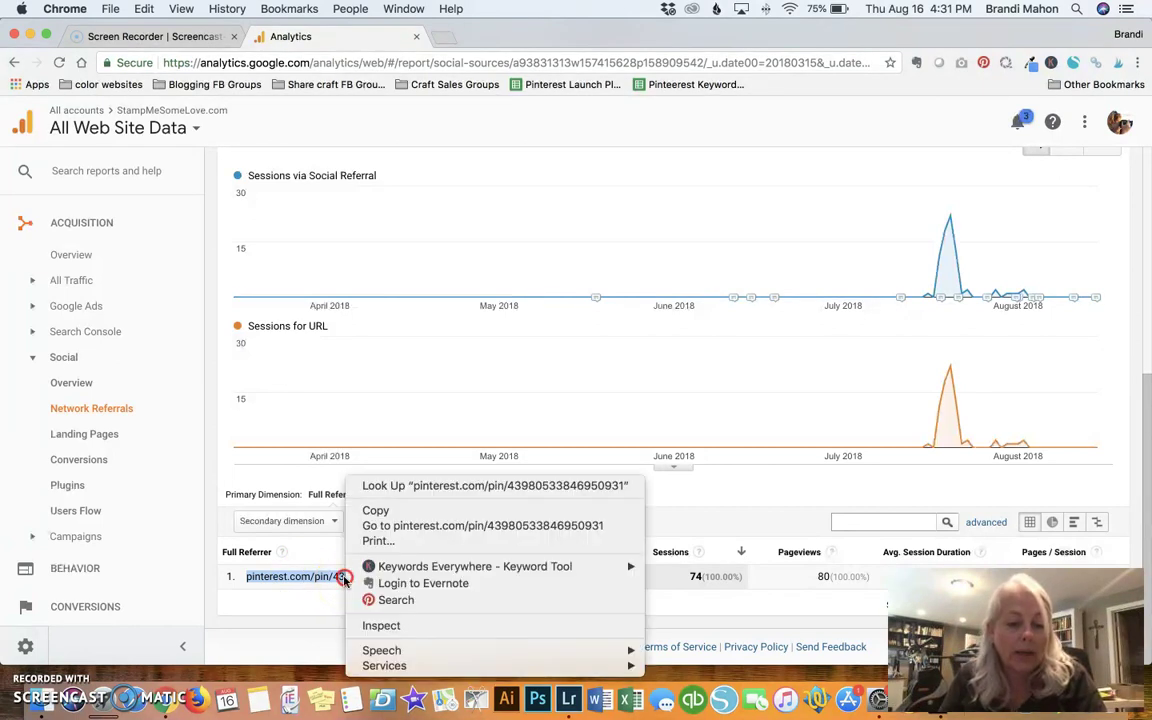
# Step: Open the pin in a new tab and look over its 24k impressions and 340 clicks
pyautogui.click(491, 527)
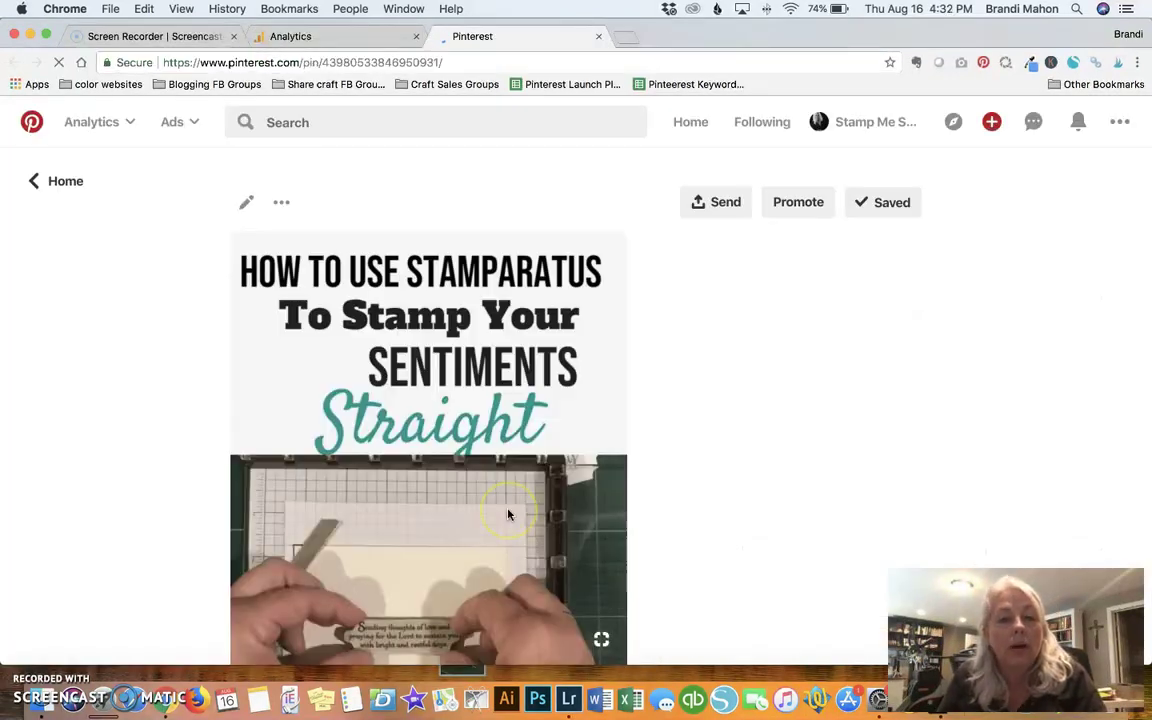
pyautogui.scroll(-5, 509, 515)
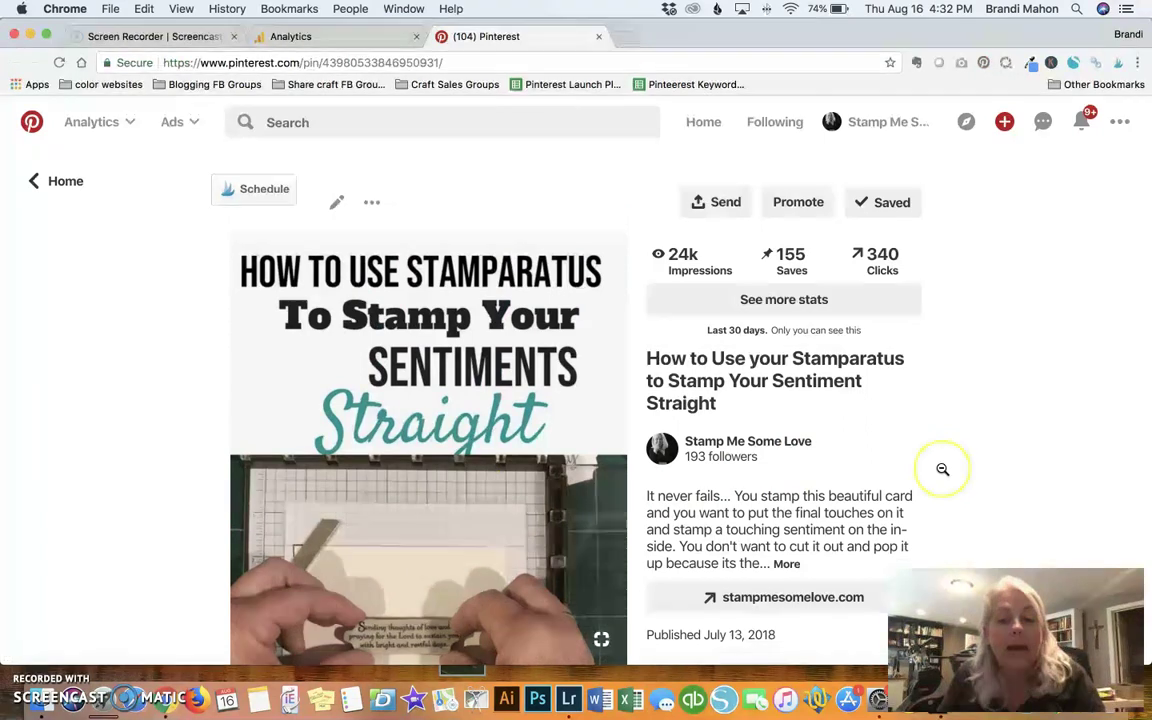
pyautogui.scroll(-3, 942, 469)
pyautogui.scroll(-3, 942, 469)
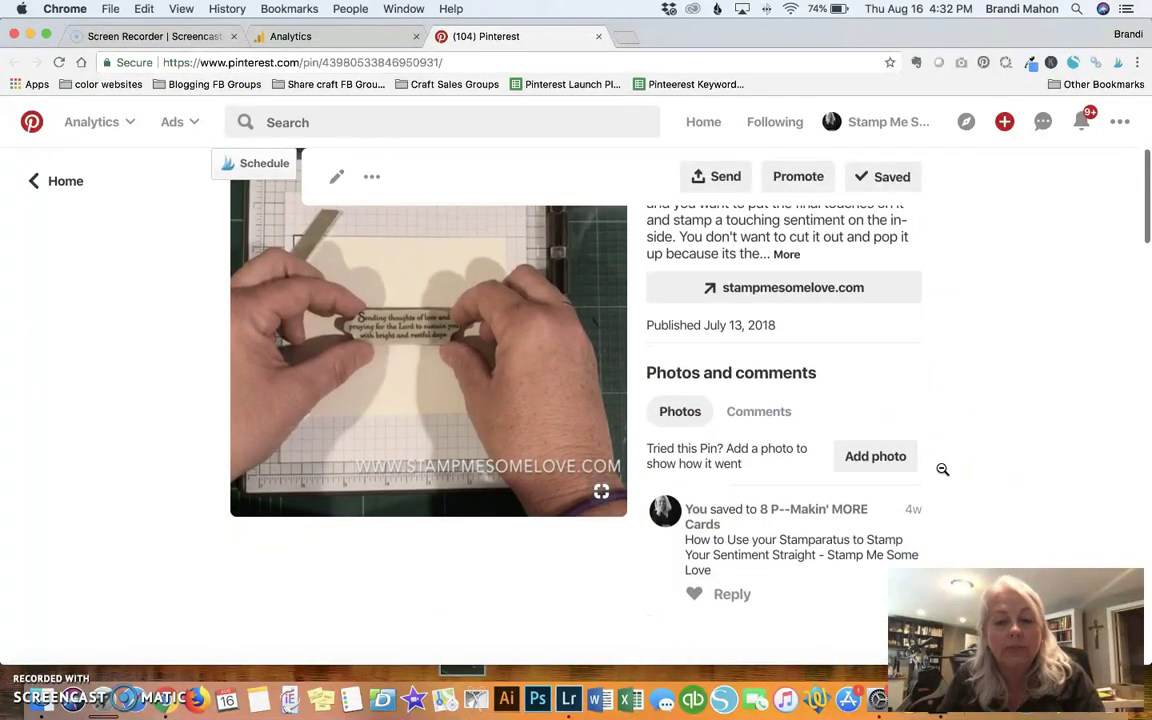
pyautogui.scroll(5, 942, 469)
pyautogui.scroll(2, 942, 469)
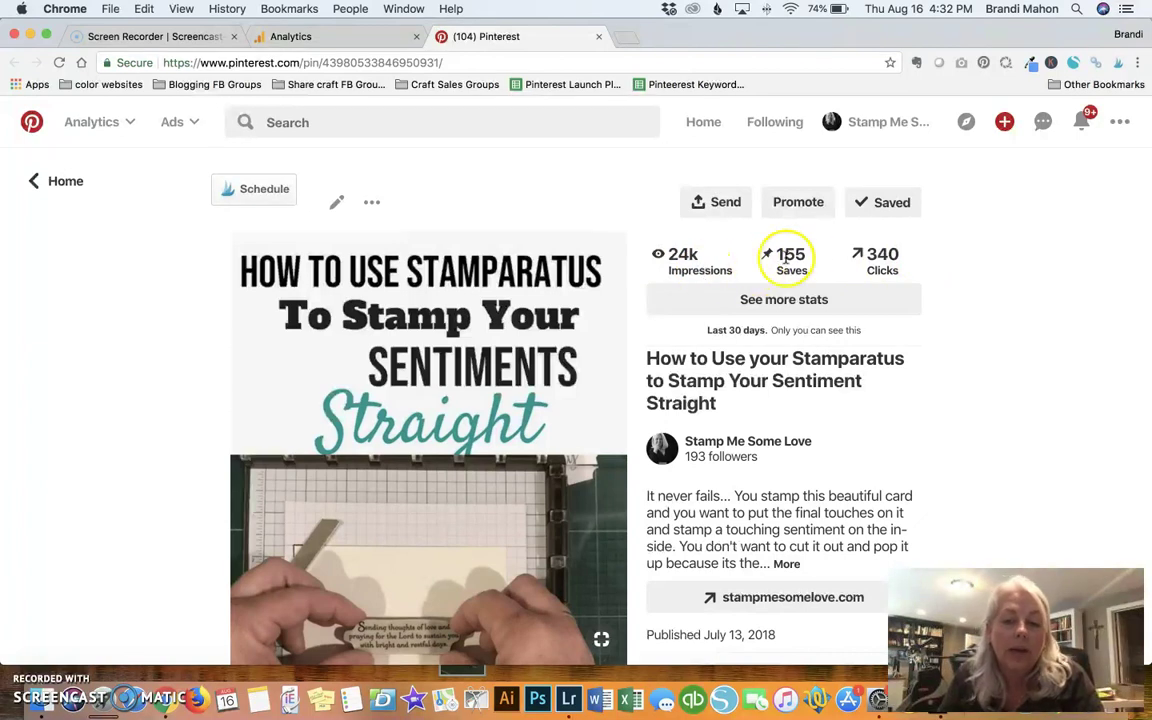
pyautogui.scroll(-5, 730, 487)
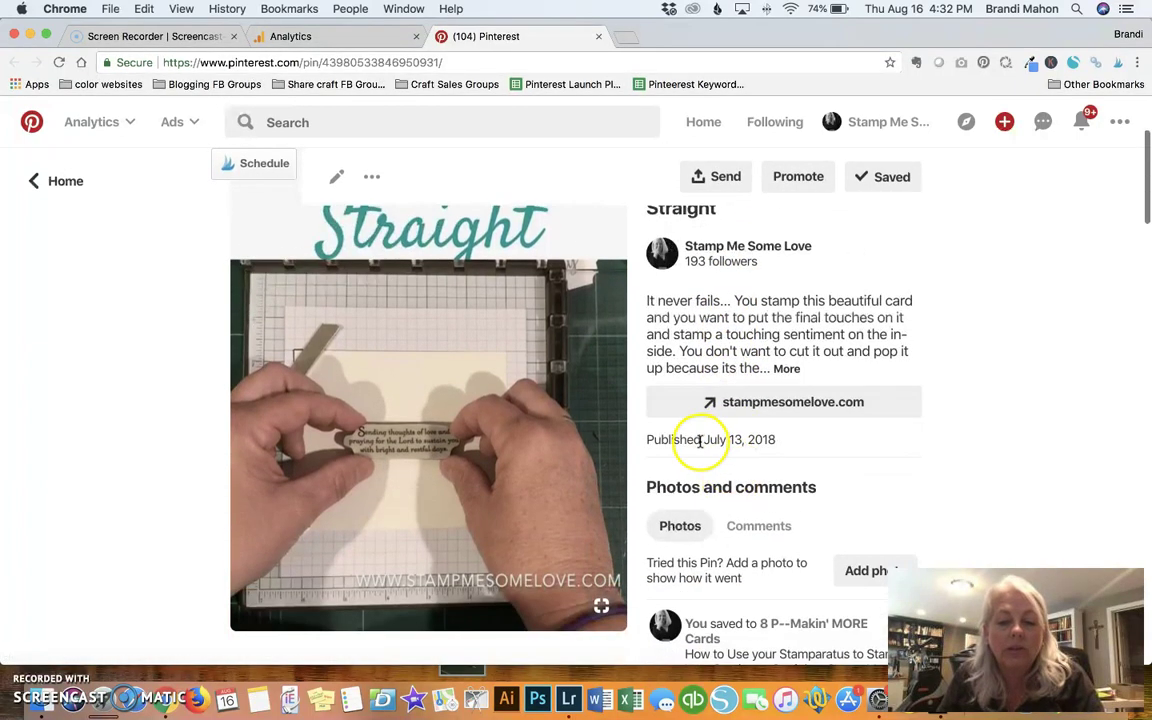
pyautogui.moveTo(702, 441); pyautogui.dragTo(767, 440)
pyautogui.scroll(5, 788, 441)
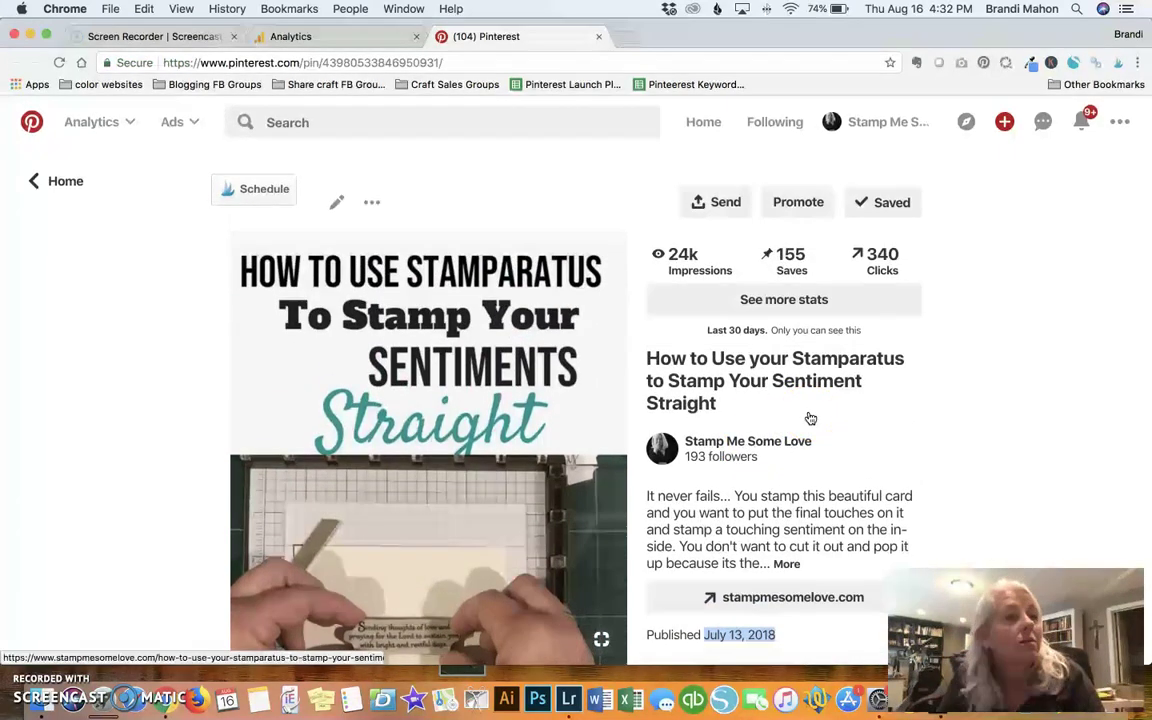
pyautogui.scroll(-4, 805, 415)
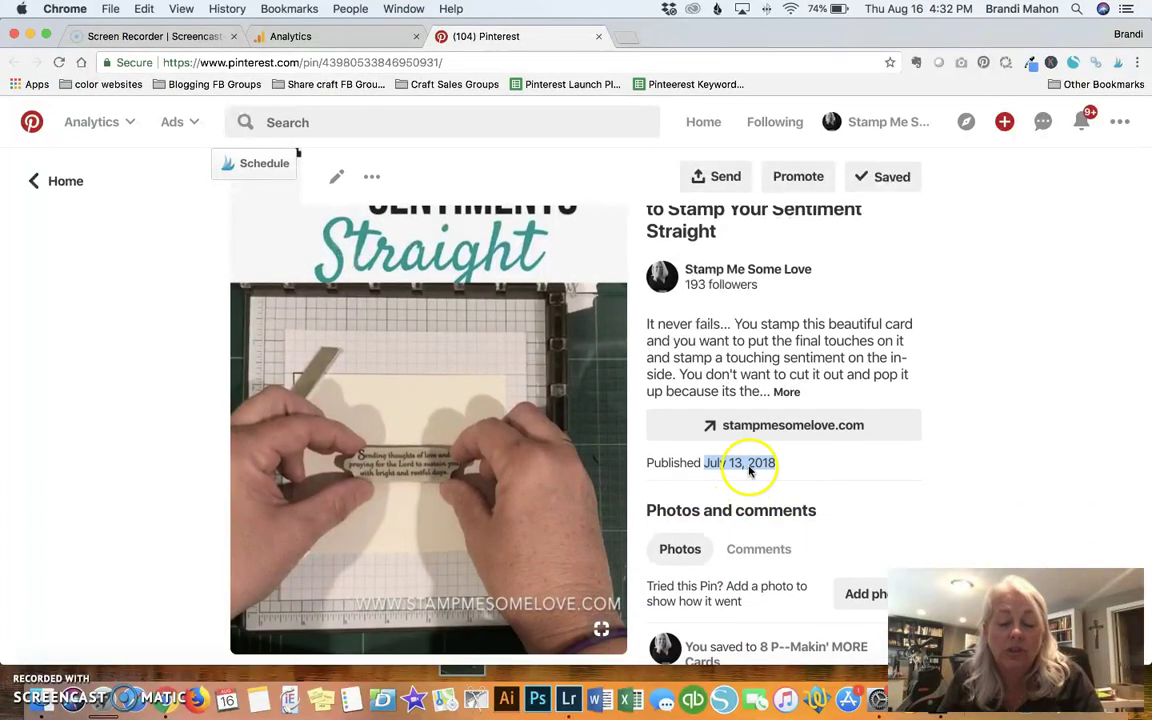
pyautogui.scroll(4, 866, 401)
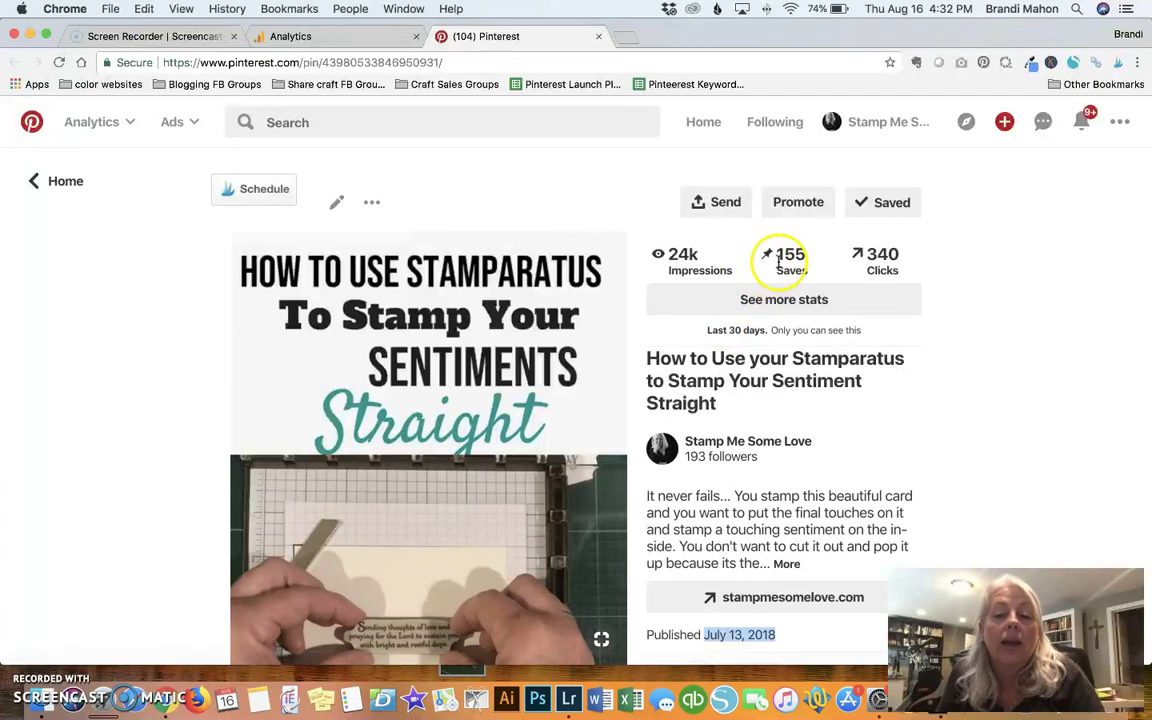
# Step: Highlight the pin's 155 saves count
pyautogui.click(781, 253)
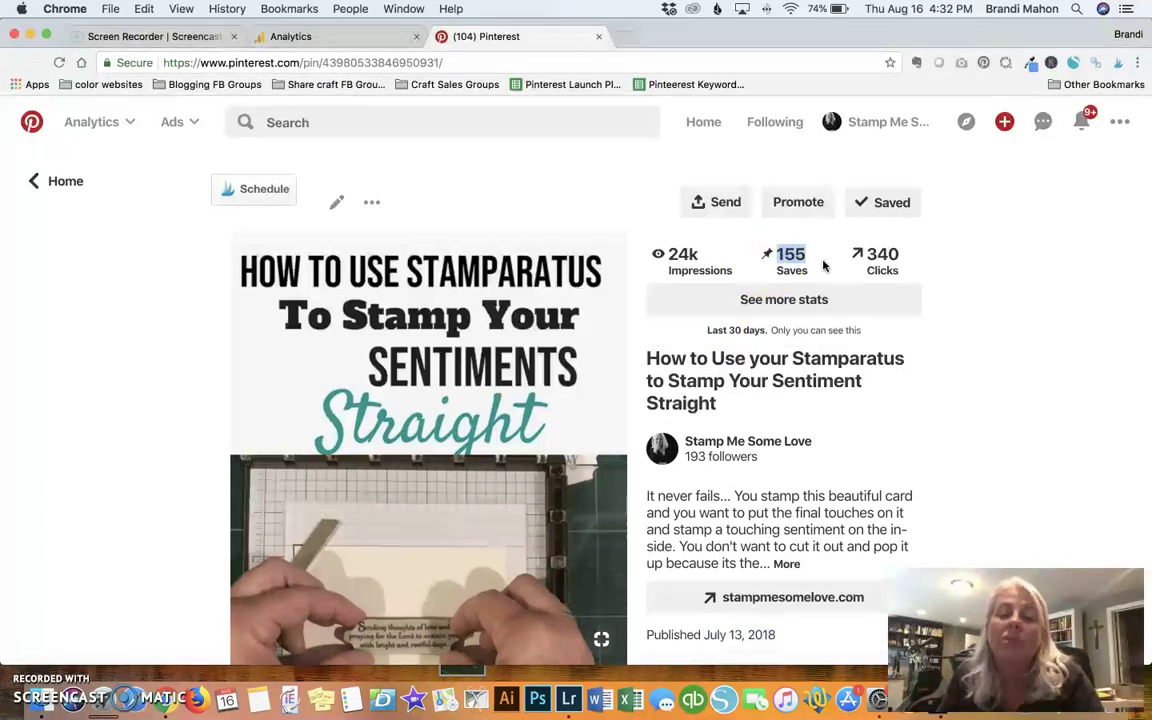
pyautogui.click(818, 261)
pyautogui.click(808, 259)
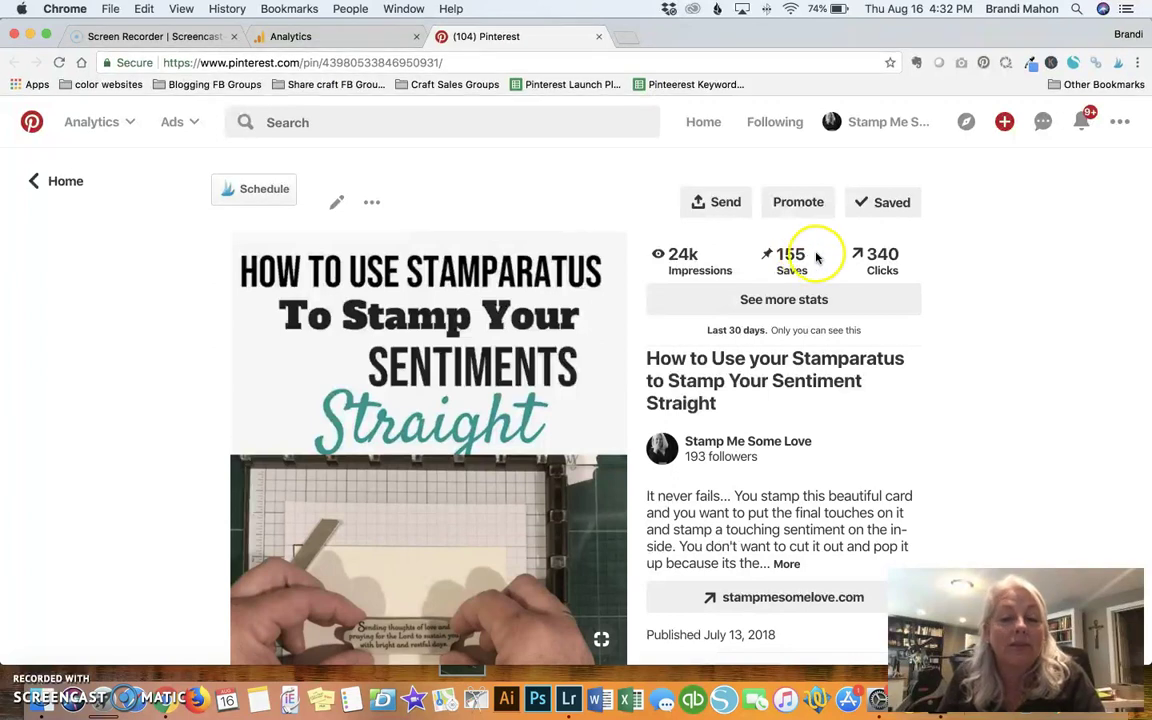
pyautogui.doubleClick(789, 254)
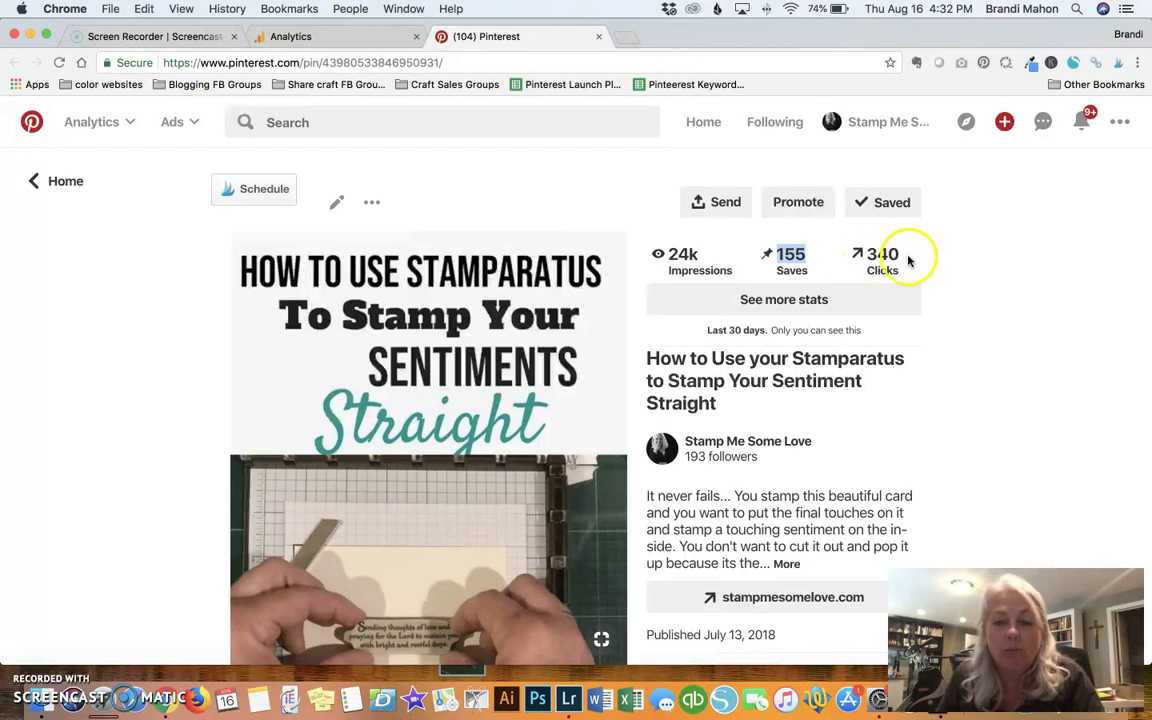
pyautogui.scroll(-2, 870, 257)
pyautogui.scroll(2, 860, 258)
pyautogui.scroll(-1, 855, 261)
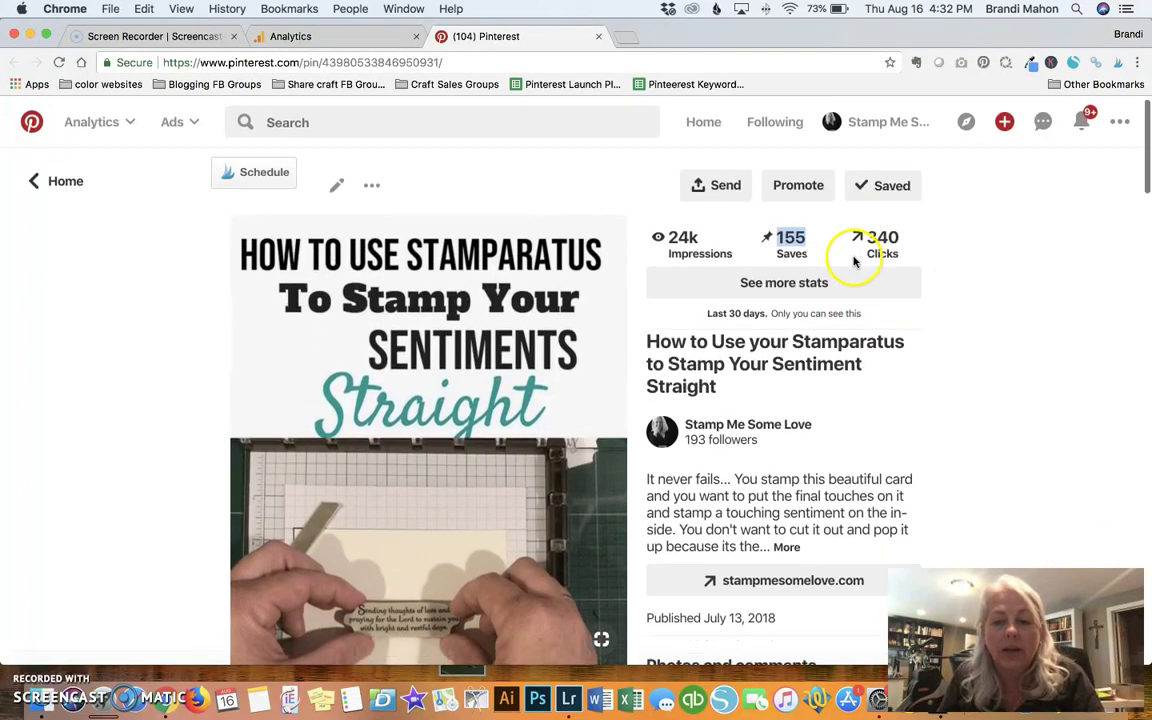
pyautogui.scroll(-1, 862, 255)
pyautogui.scroll(2, 877, 246)
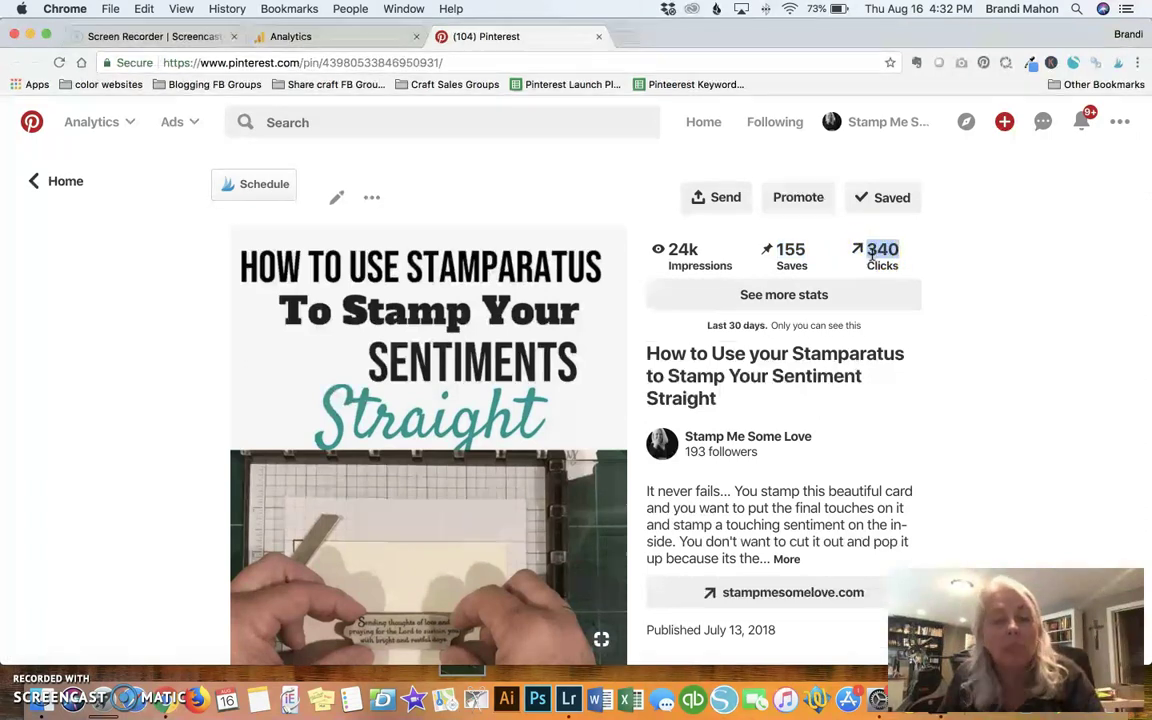
# Step: Go over the pin's 155 saves figure once more
pyautogui.click(904, 257)
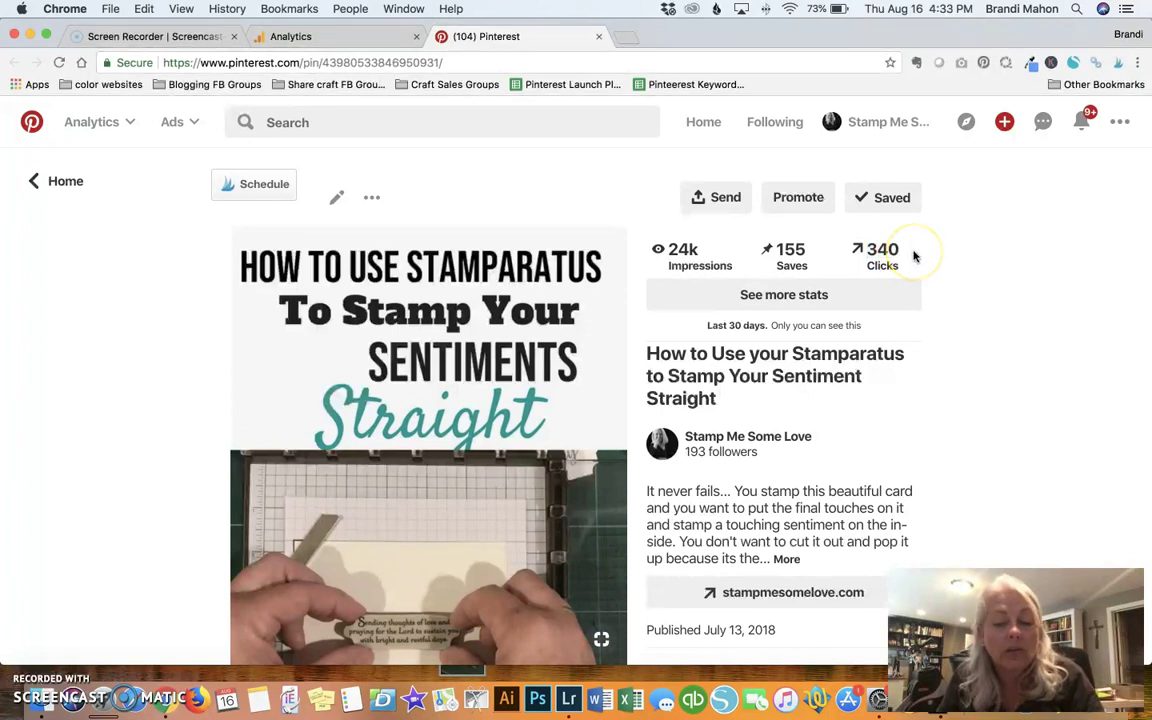
pyautogui.scroll(-1, 913, 257)
pyautogui.scroll(1, 825, 232)
pyautogui.doubleClick(790, 251)
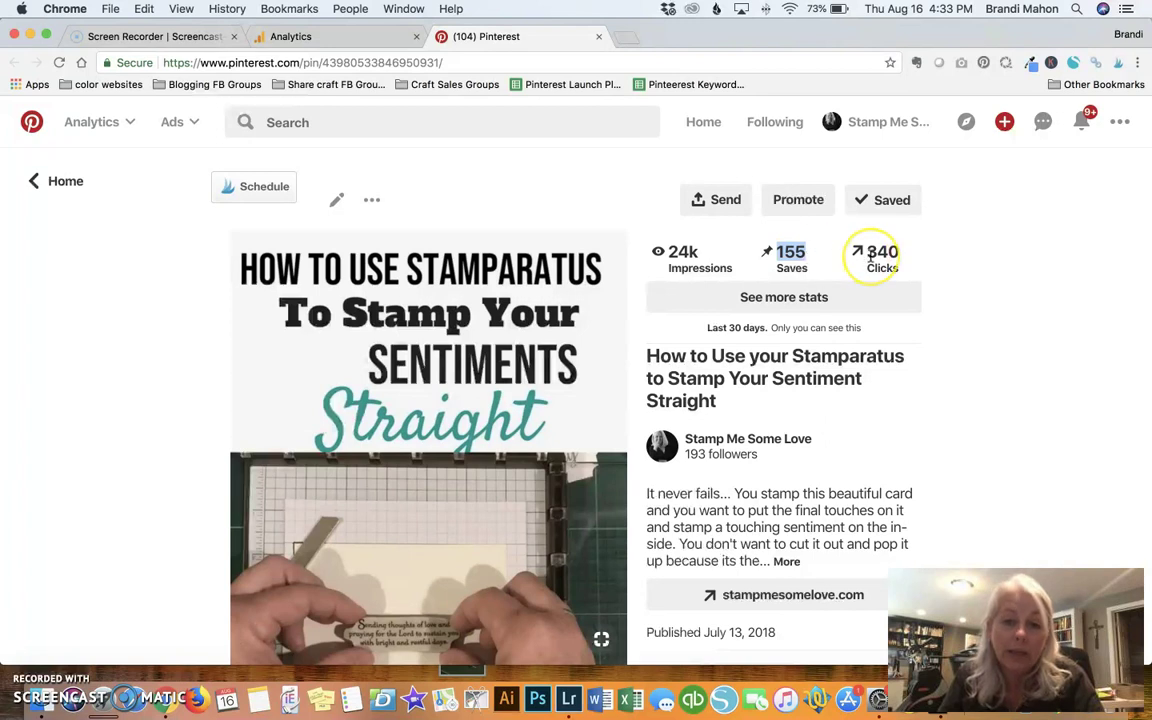
pyautogui.click(822, 256)
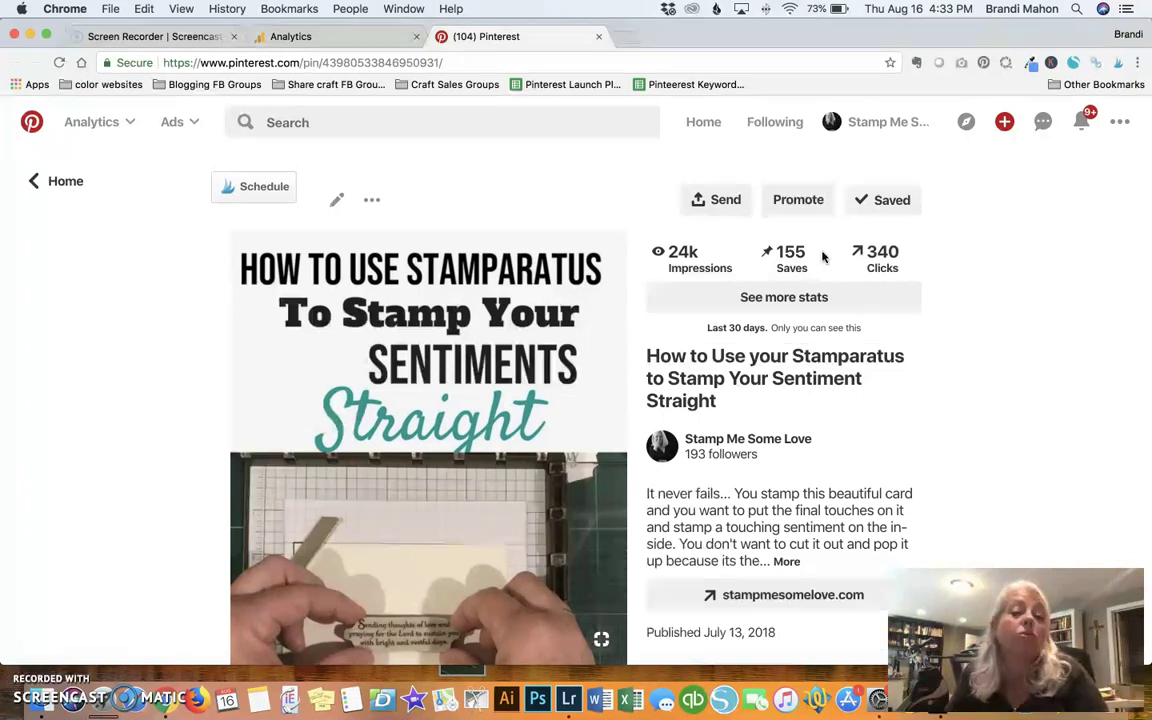
# Step: Highlight the 340 clicks count, then scroll down to the board savers
pyautogui.moveTo(868, 252); pyautogui.dragTo(900, 257)
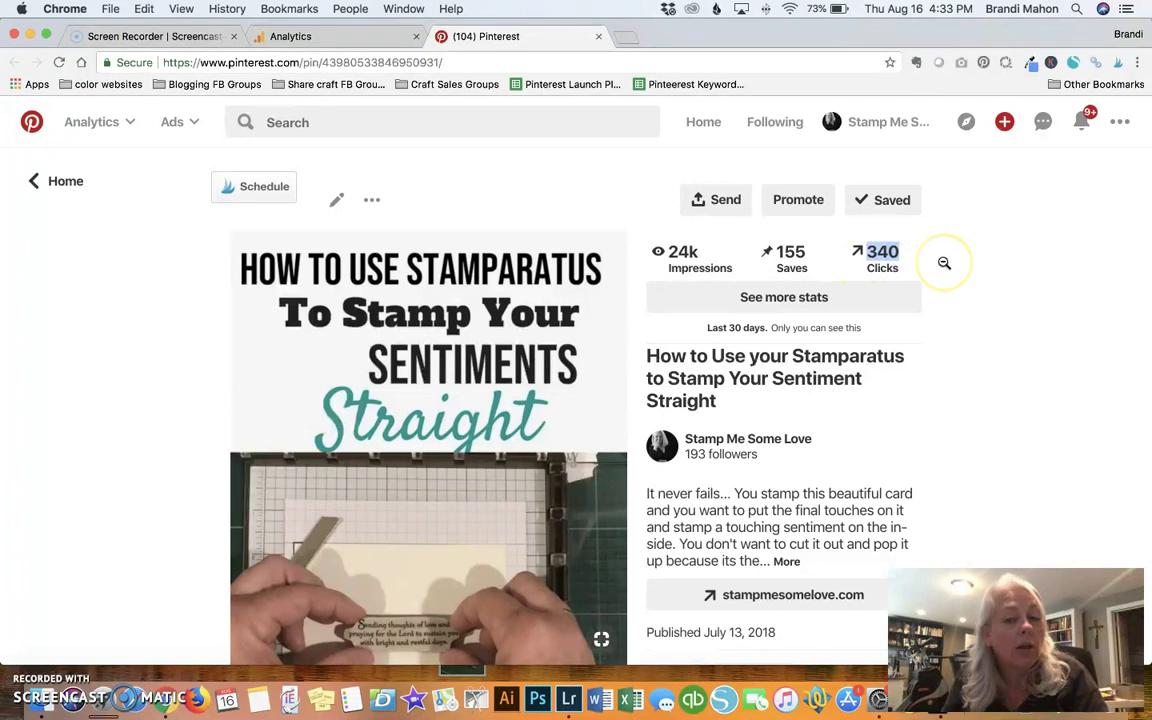
pyautogui.scroll(-2, 944, 263)
pyautogui.scroll(2, 944, 263)
pyautogui.scroll(-2, 944, 263)
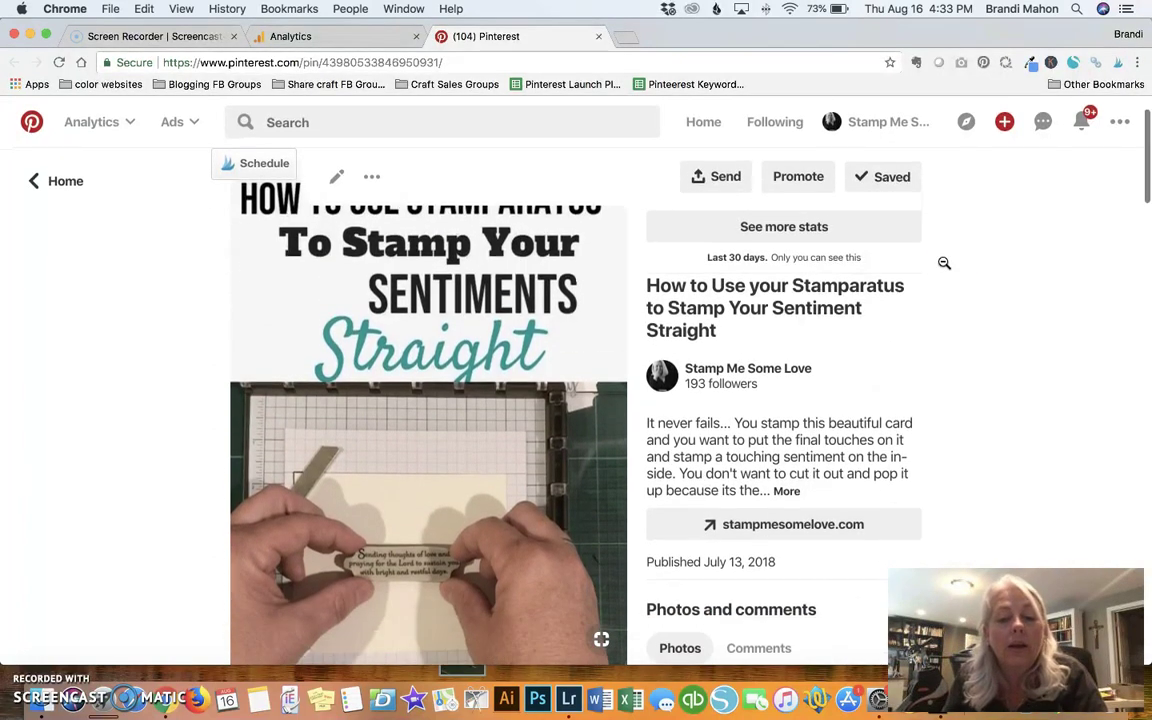
pyautogui.scroll(-4, 944, 263)
pyautogui.scroll(2, 944, 263)
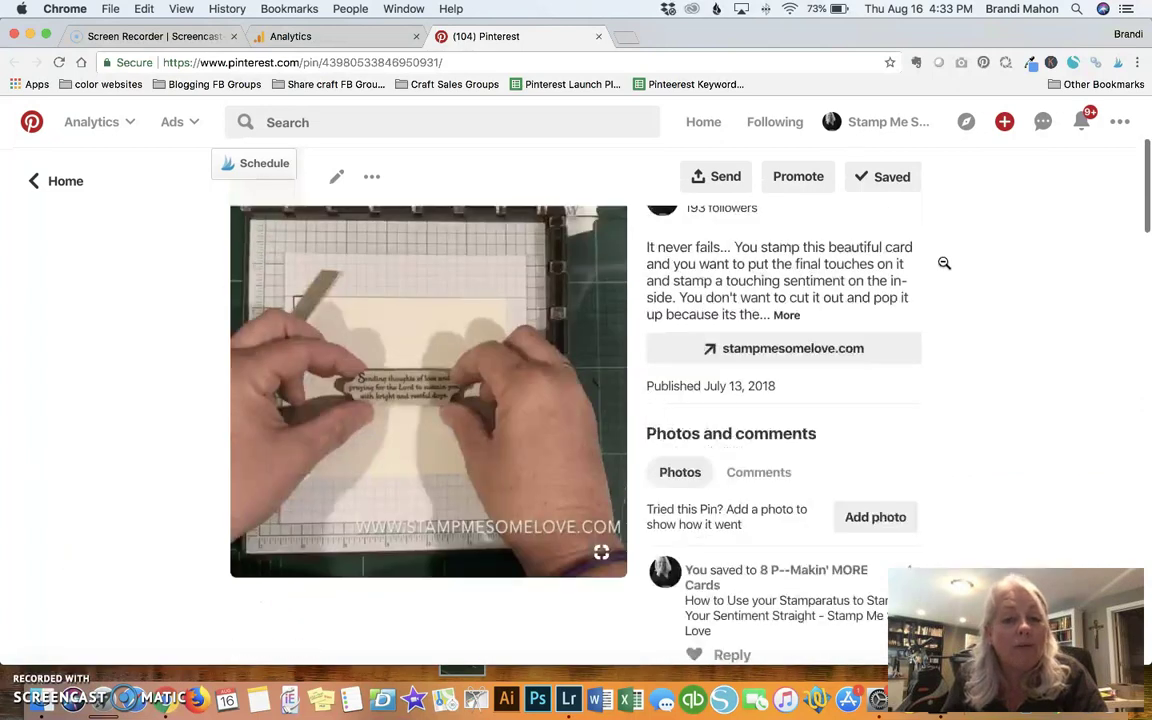
pyautogui.scroll(3, 944, 263)
pyautogui.click(803, 253)
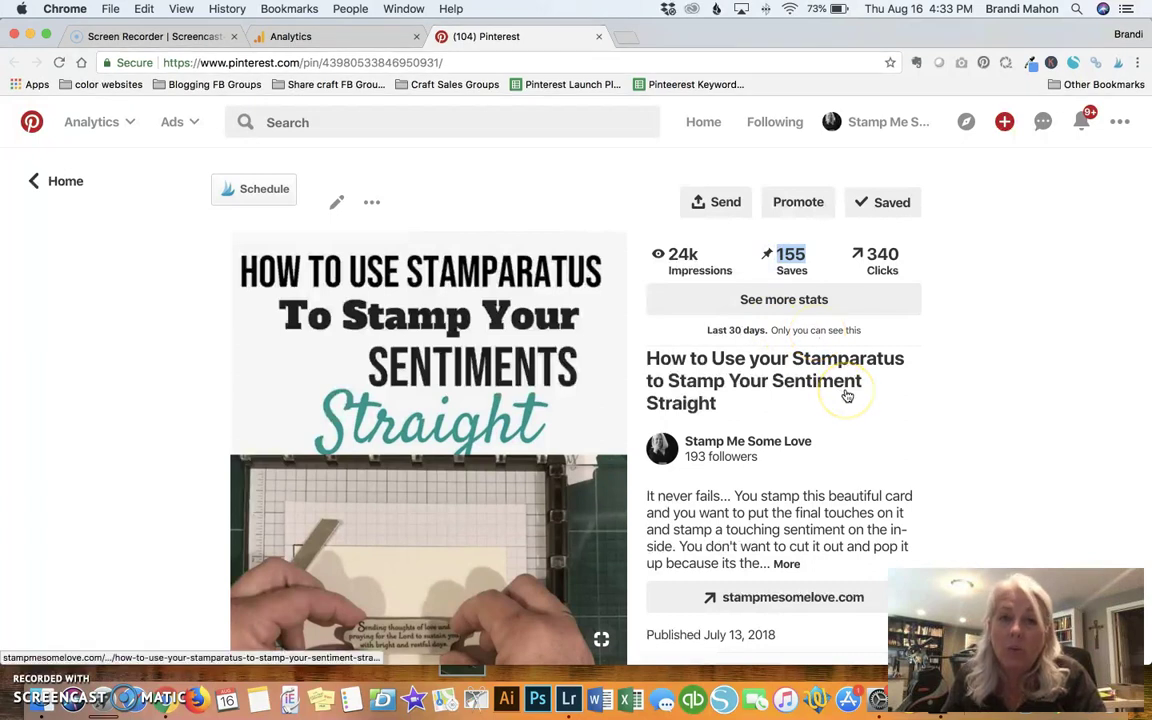
pyautogui.scroll(-5, 847, 396)
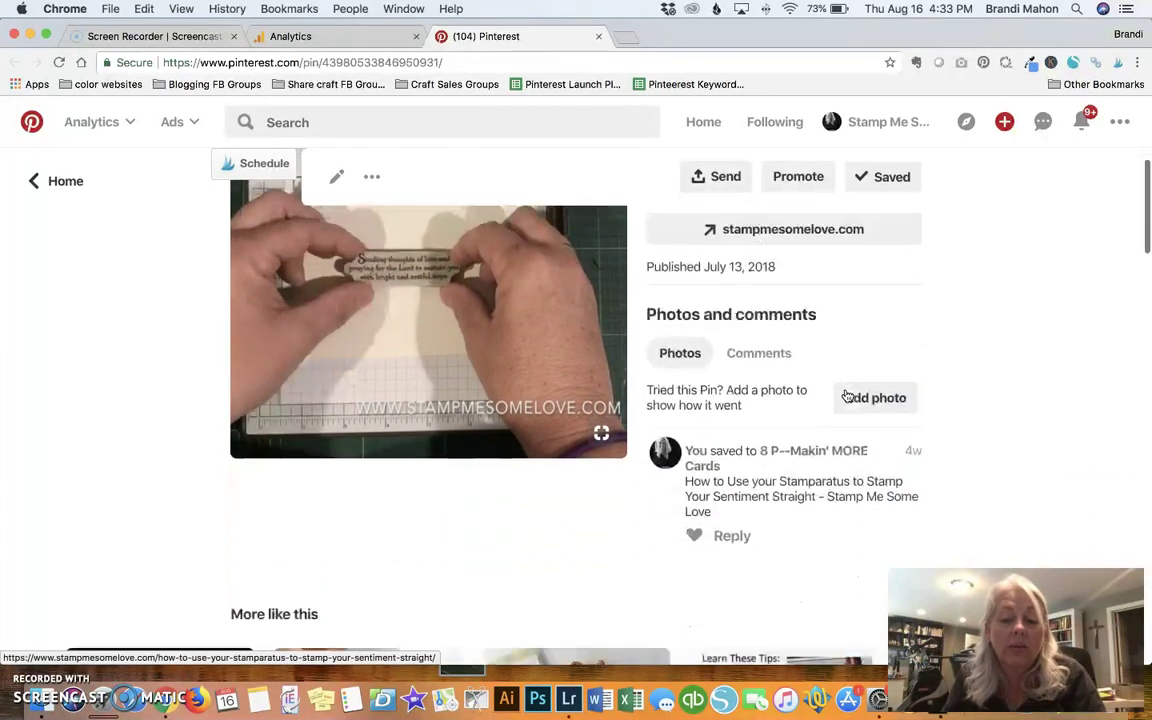
pyautogui.scroll(-2, 847, 396)
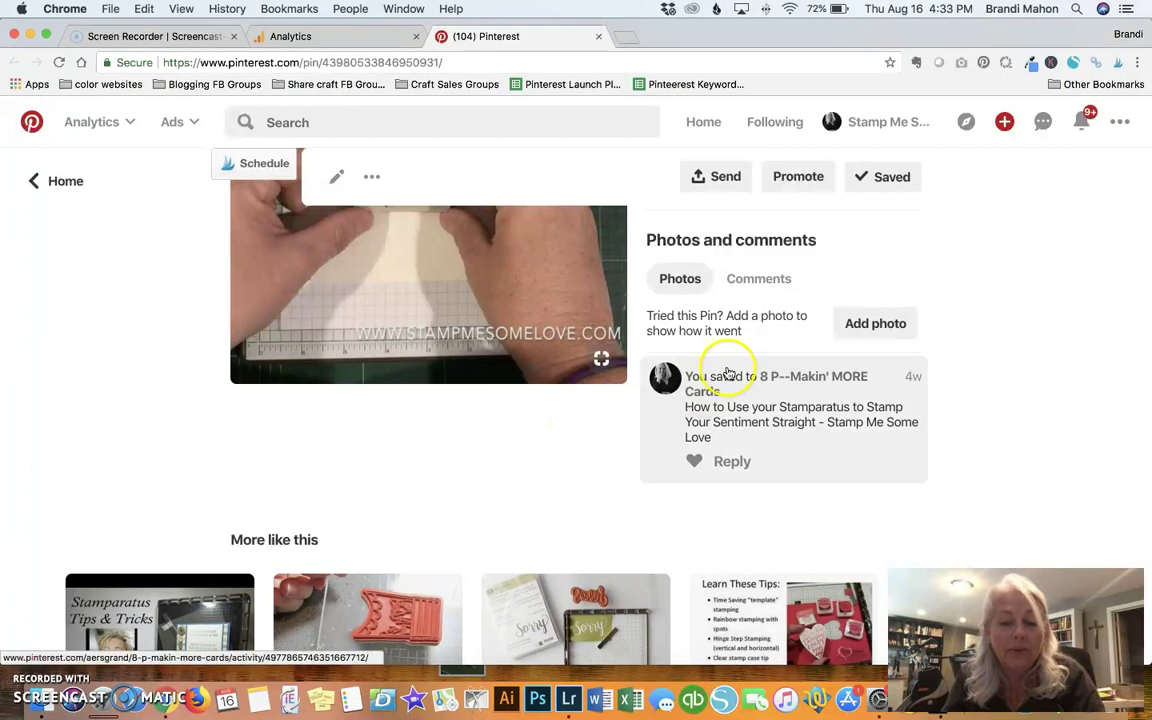
# Step: Check the 8 P--Makin' MORE Cards board the pin was saved to, then look over the pin page
pyautogui.click(766, 385)
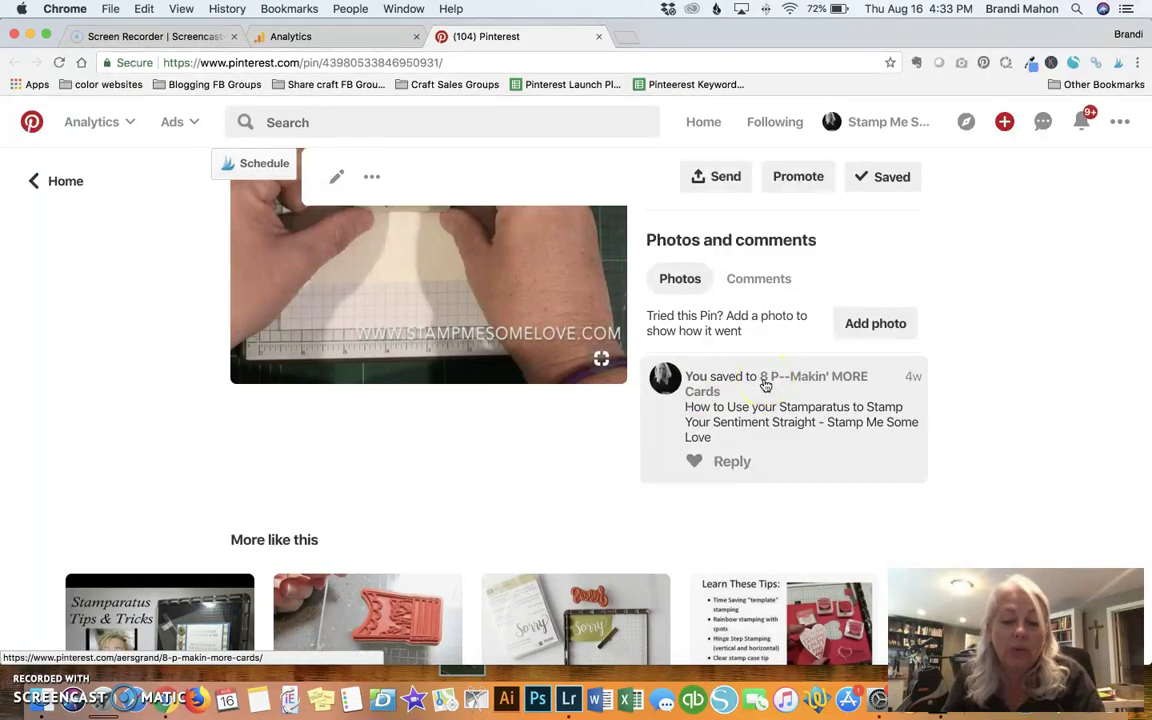
pyautogui.click(548, 445)
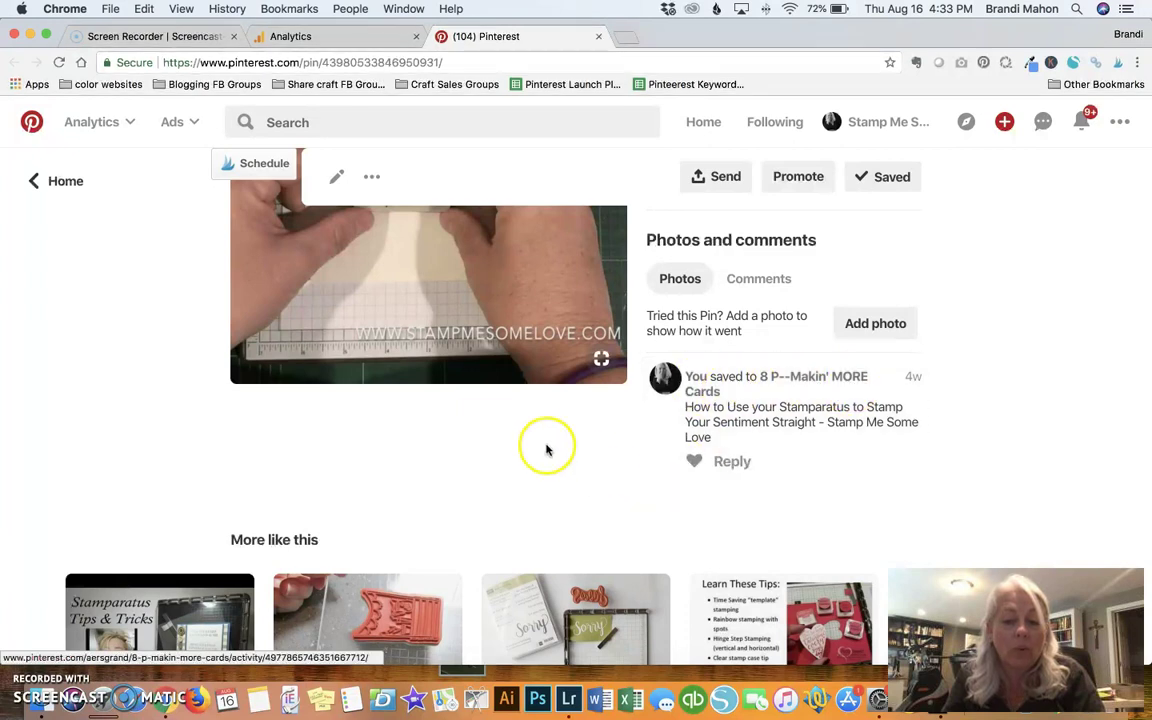
pyautogui.scroll(1, 540, 447)
pyautogui.scroll(1, 541, 447)
pyautogui.scroll(-1, 541, 447)
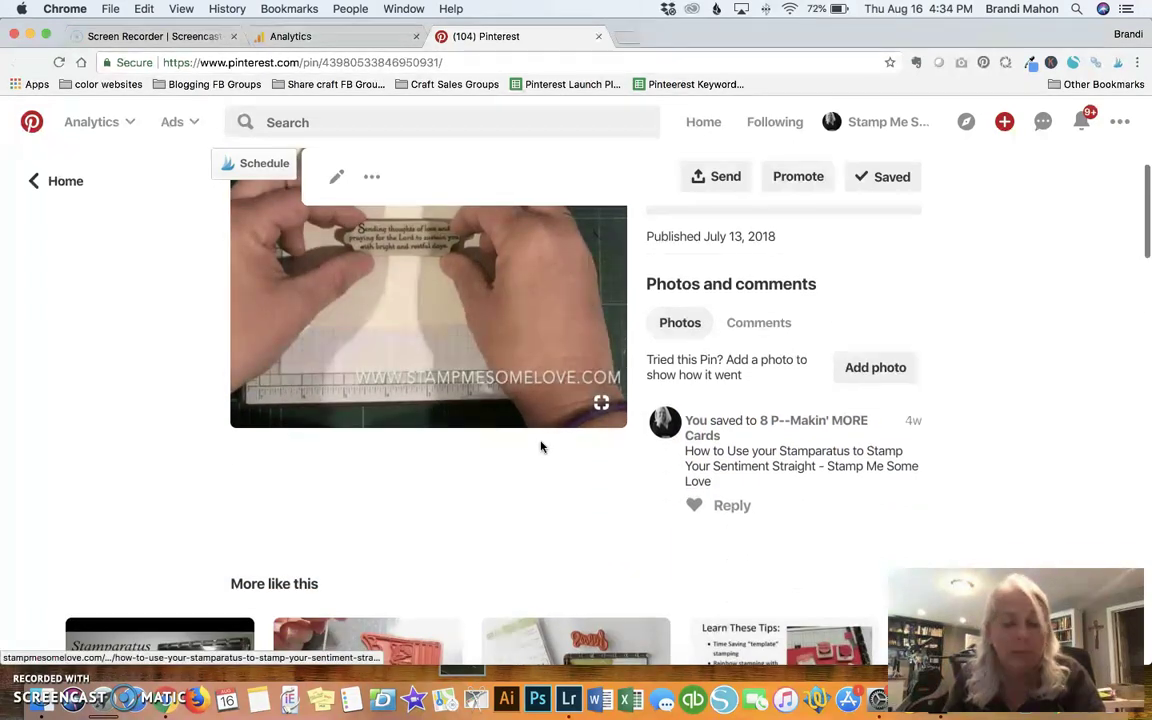
pyautogui.scroll(1, 545, 448)
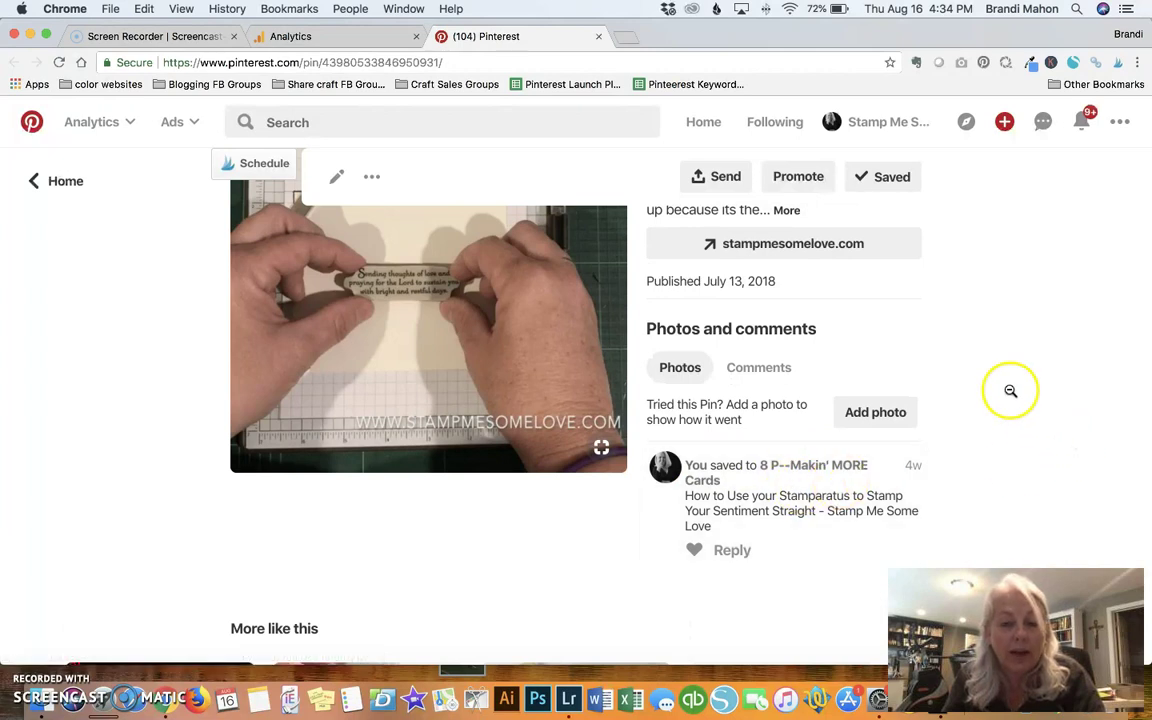
pyautogui.scroll(-5, 1010, 391)
pyautogui.scroll(12, 1010, 391)
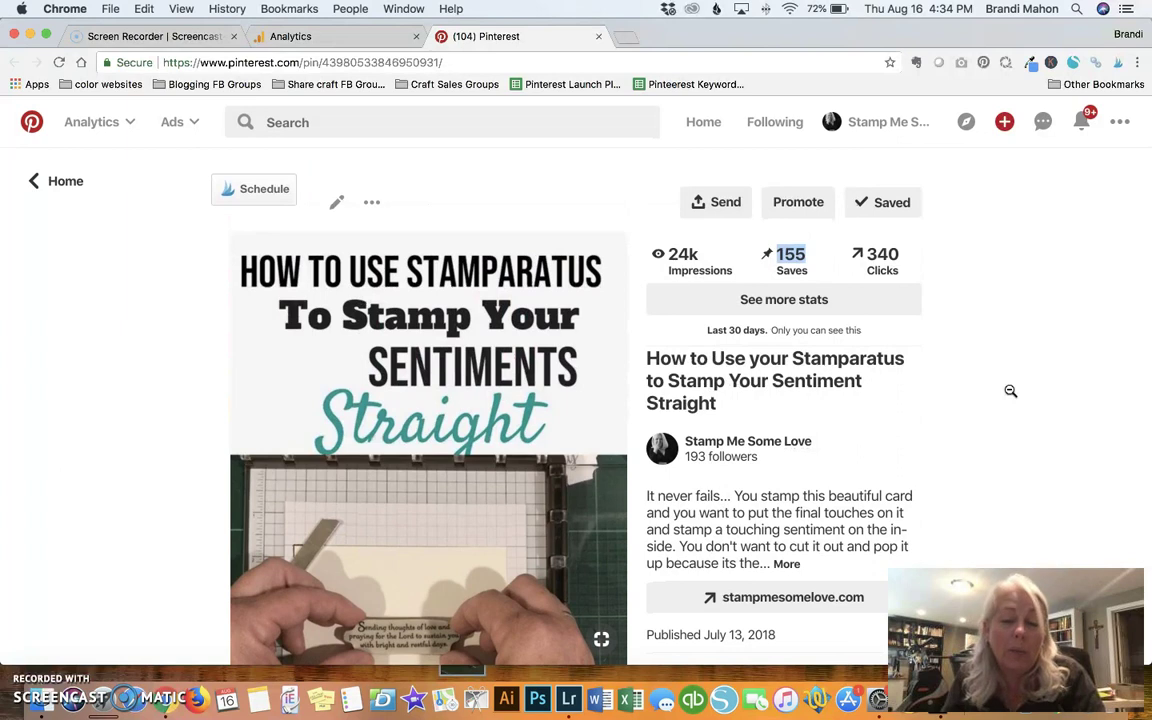
pyautogui.scroll(-9, 1010, 391)
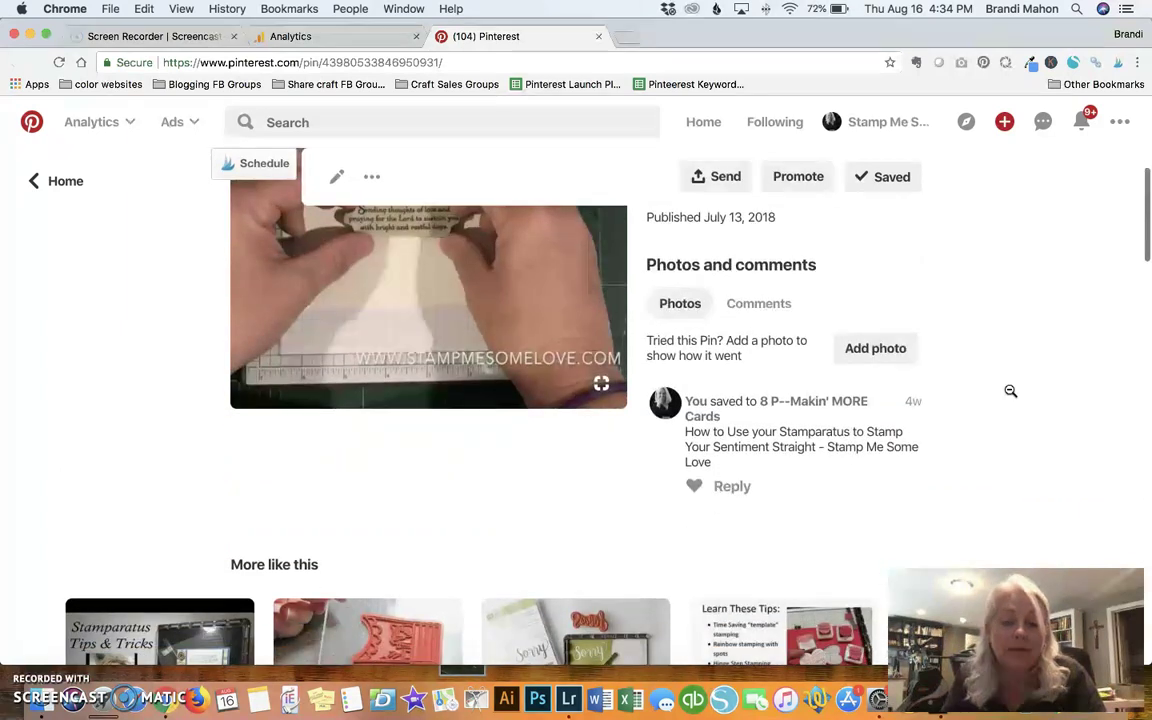
pyautogui.scroll(9, 1010, 391)
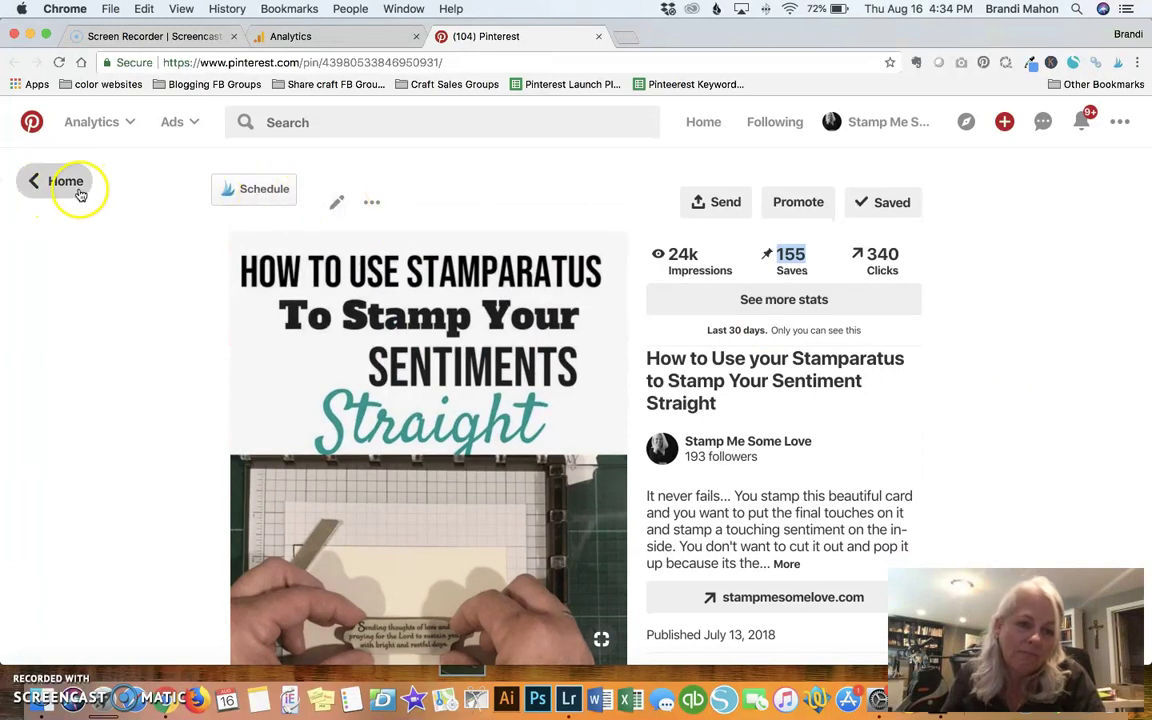
# Step: Return to Google Analytics and the full list of Pinterest referrers
pyautogui.click(305, 36)
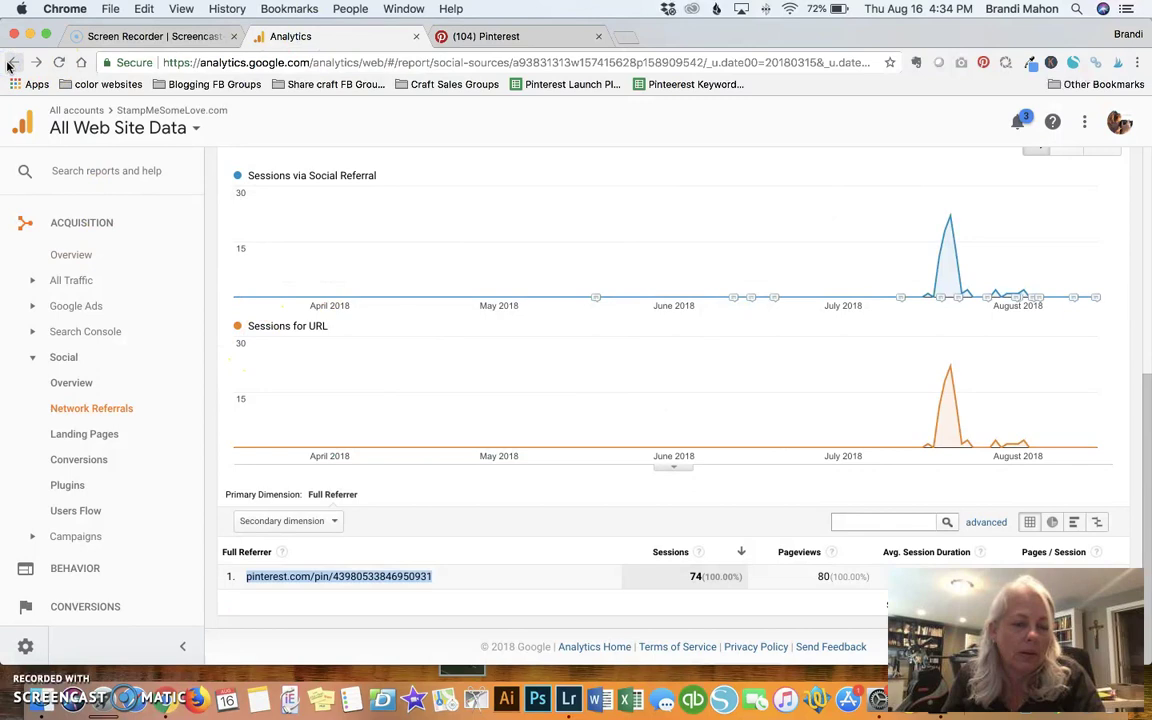
pyautogui.click(16, 64)
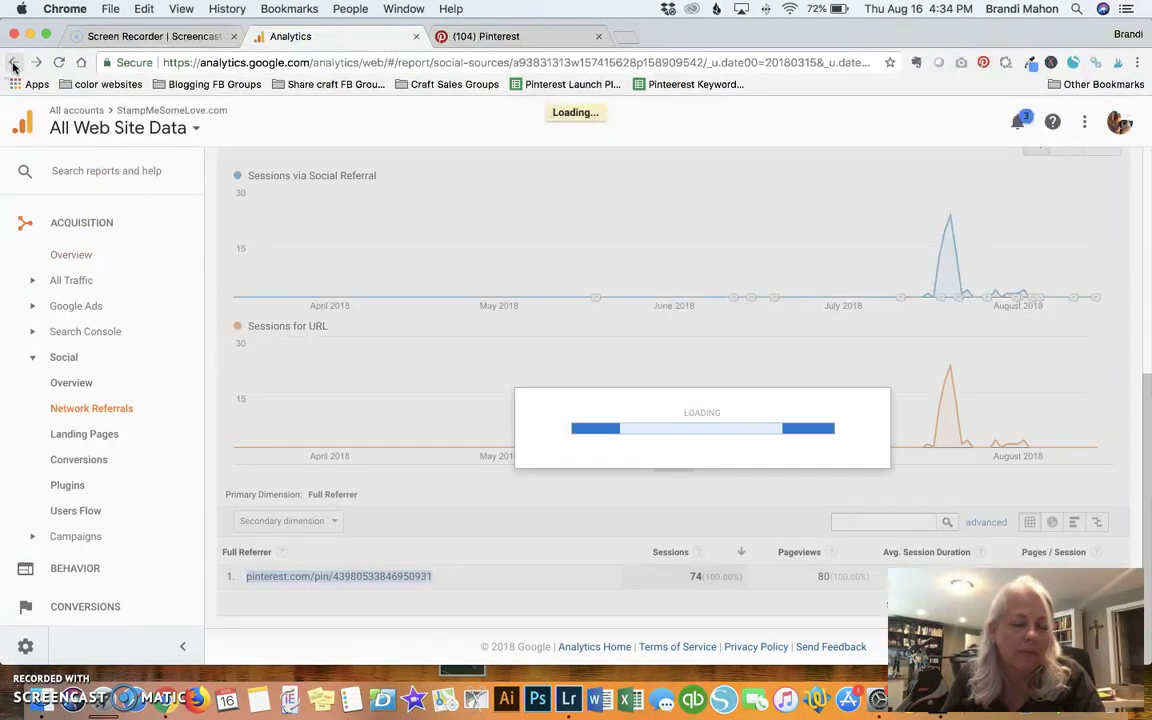
pyautogui.scroll(-6, 411, 232)
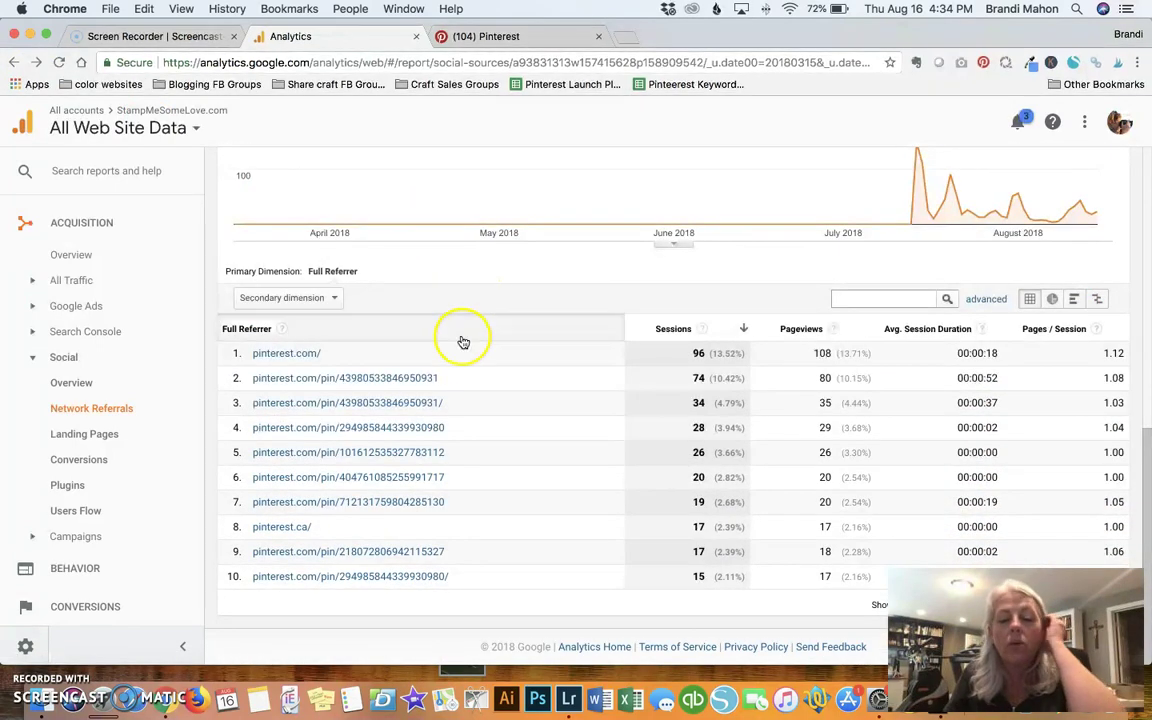
pyautogui.click(400, 479)
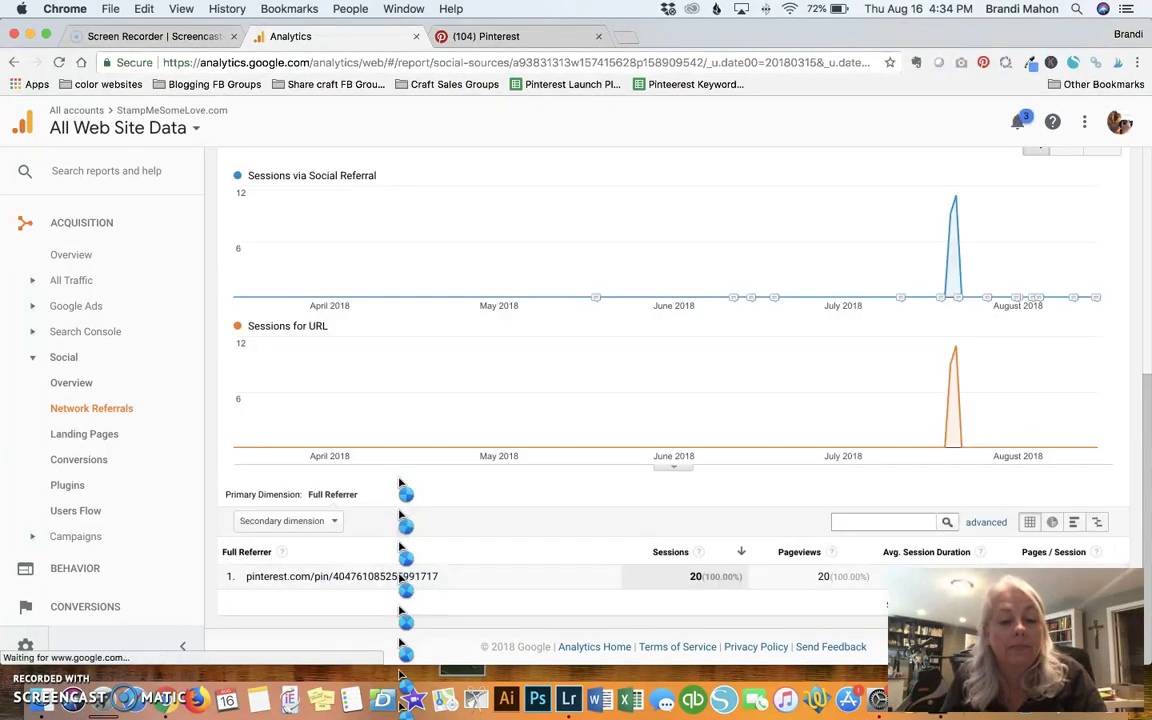
pyautogui.moveTo(458, 588); pyautogui.dragTo(250, 583)
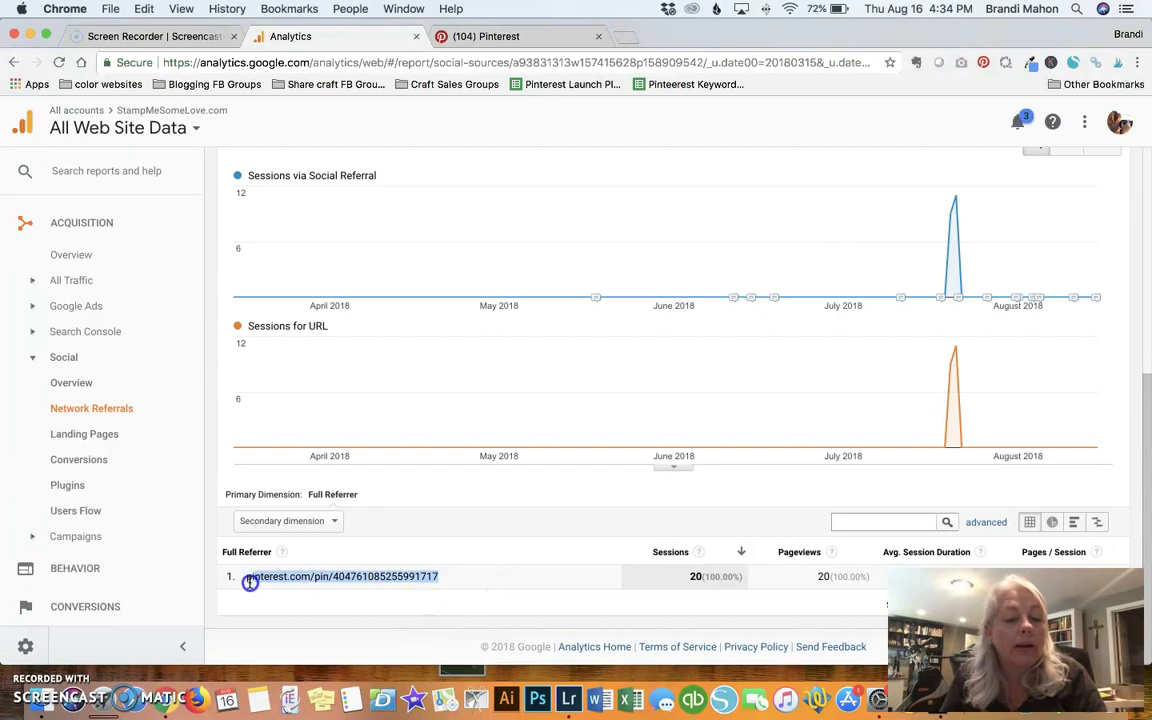
pyautogui.rightClick(278, 577)
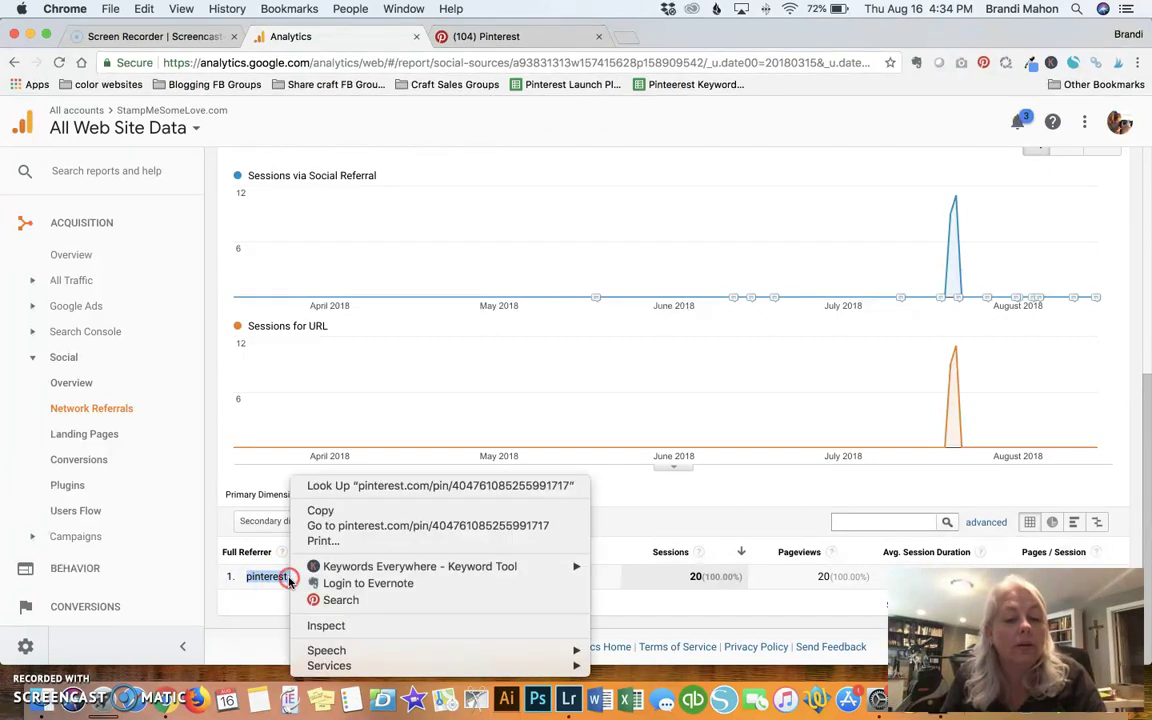
pyautogui.click(410, 527)
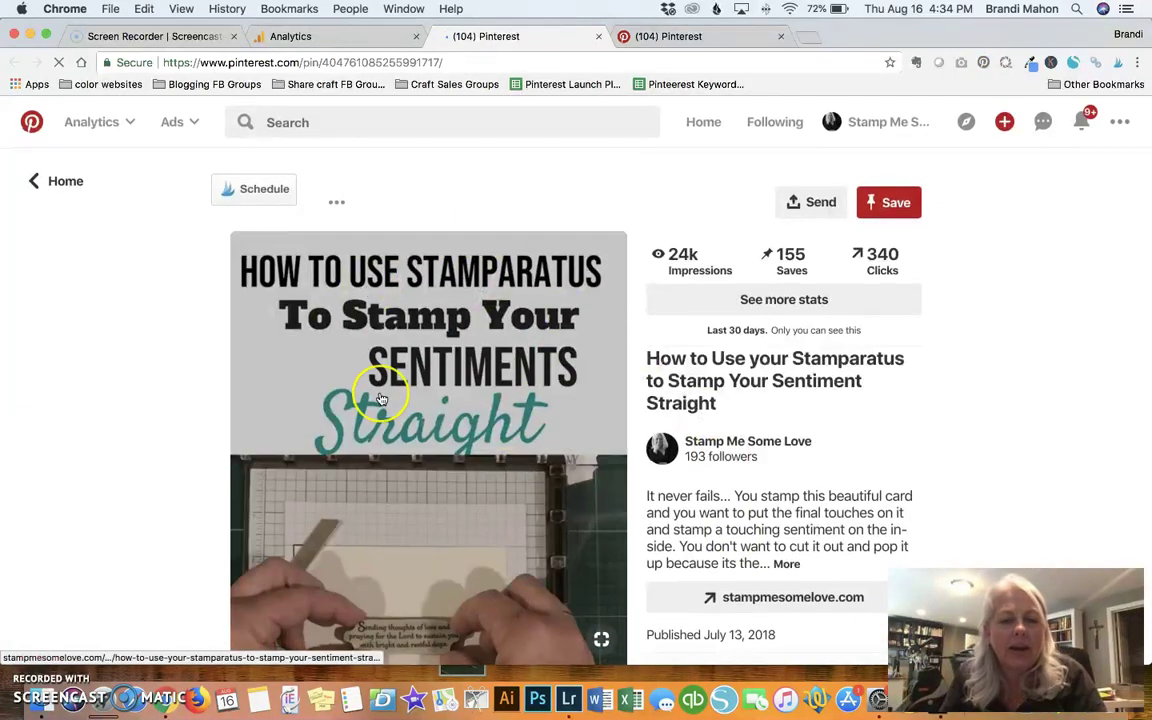
# Step: Scroll through the Stamparatus pin's stats: 24k impressions, 155 saves, 340 clicks
pyautogui.scroll(-2, 381, 399)
pyautogui.scroll(-2, 381, 399)
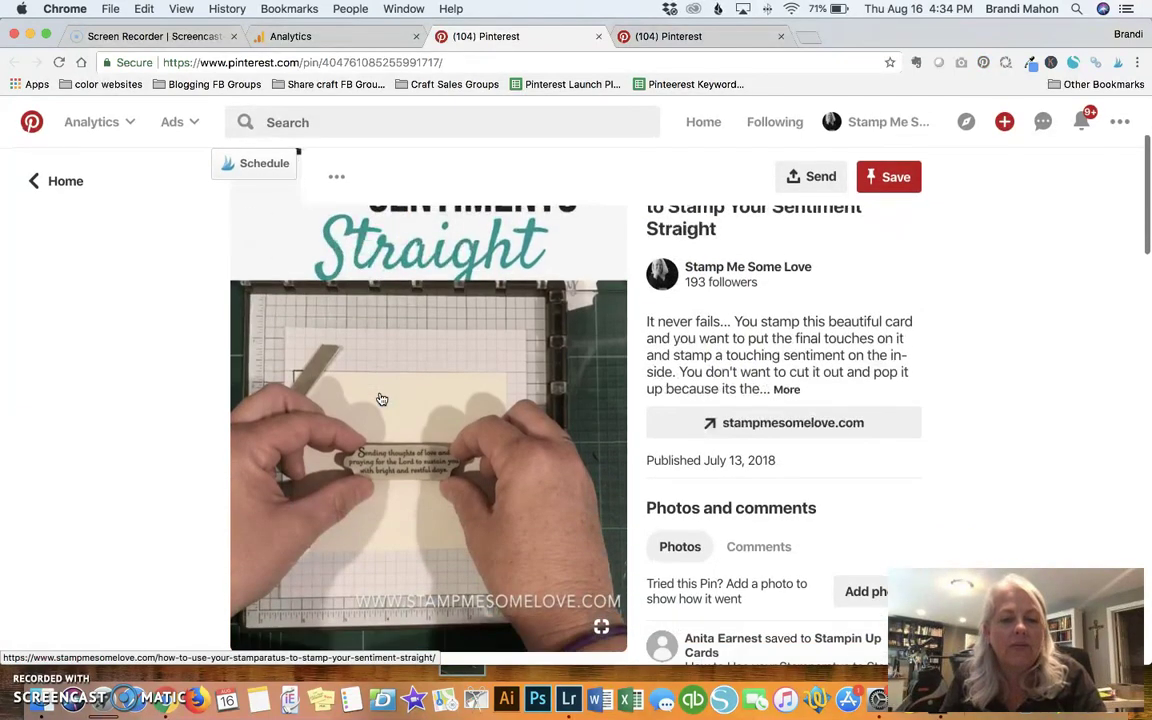
pyautogui.scroll(3, 381, 399)
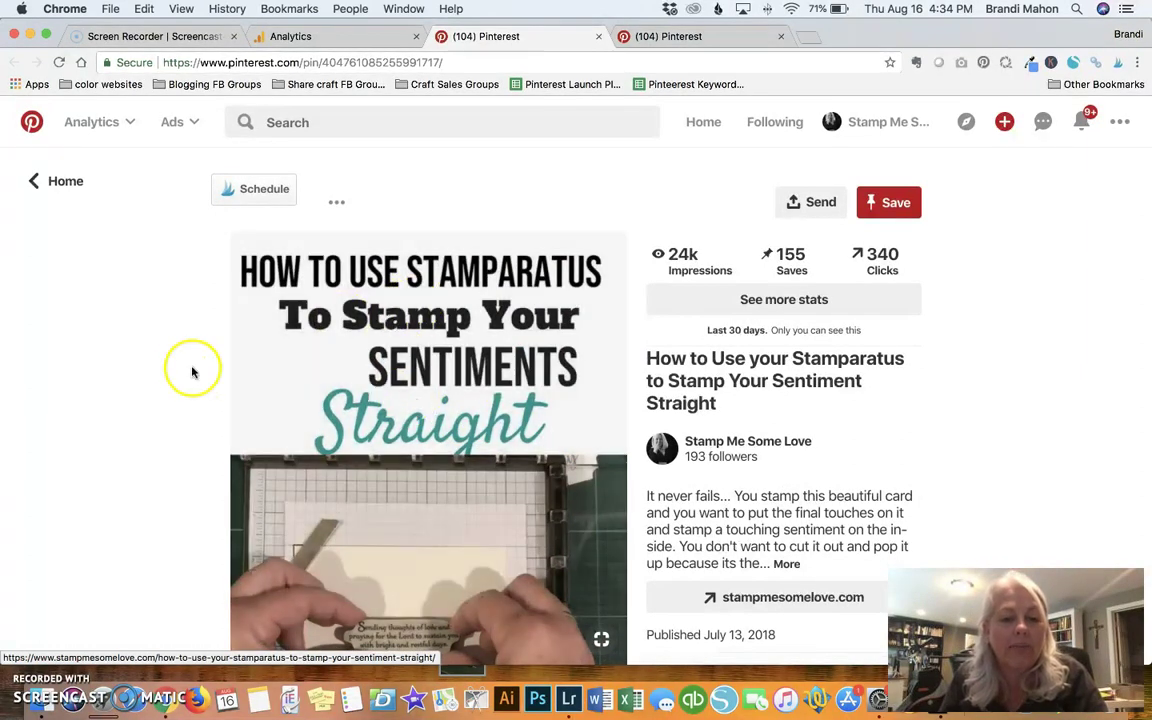
pyautogui.scroll(-5, 184, 368)
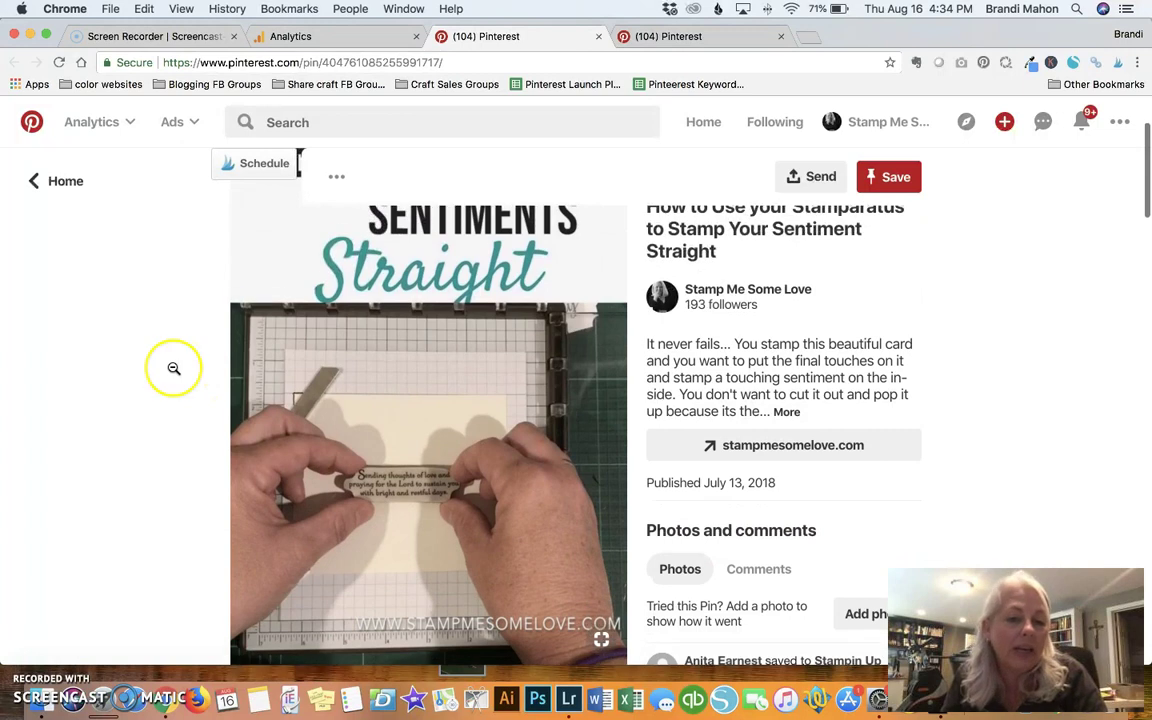
pyautogui.scroll(5, 174, 368)
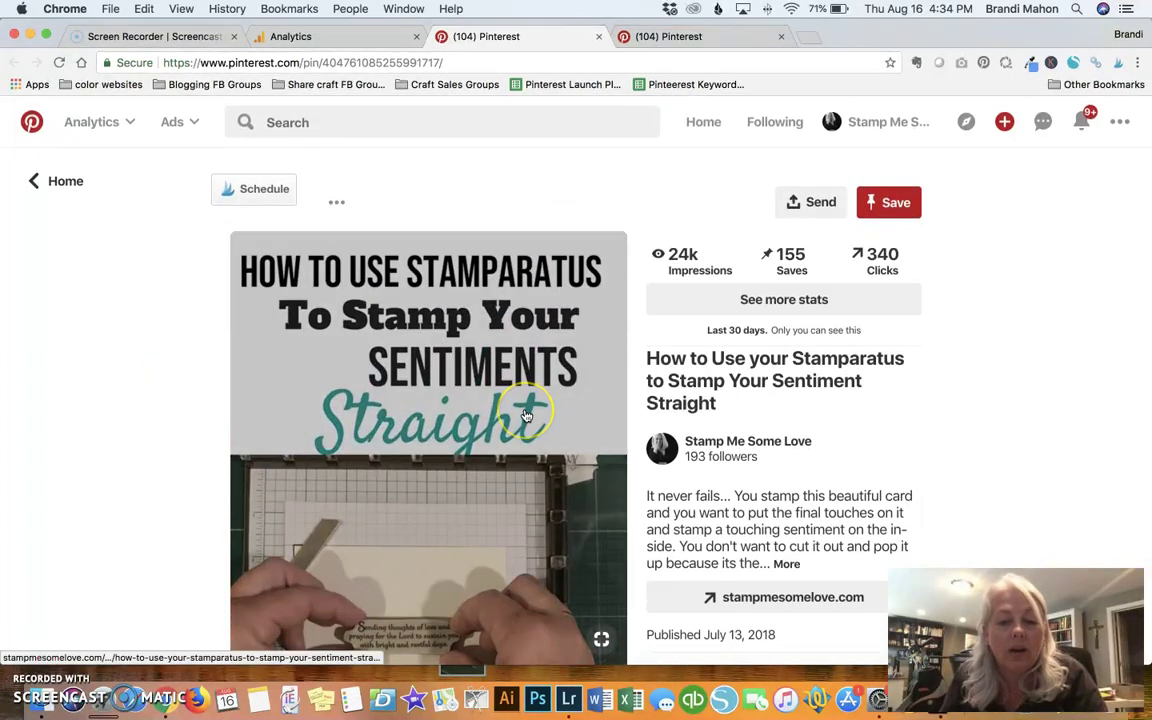
pyautogui.scroll(-5, 526, 415)
pyautogui.scroll(5, 526, 415)
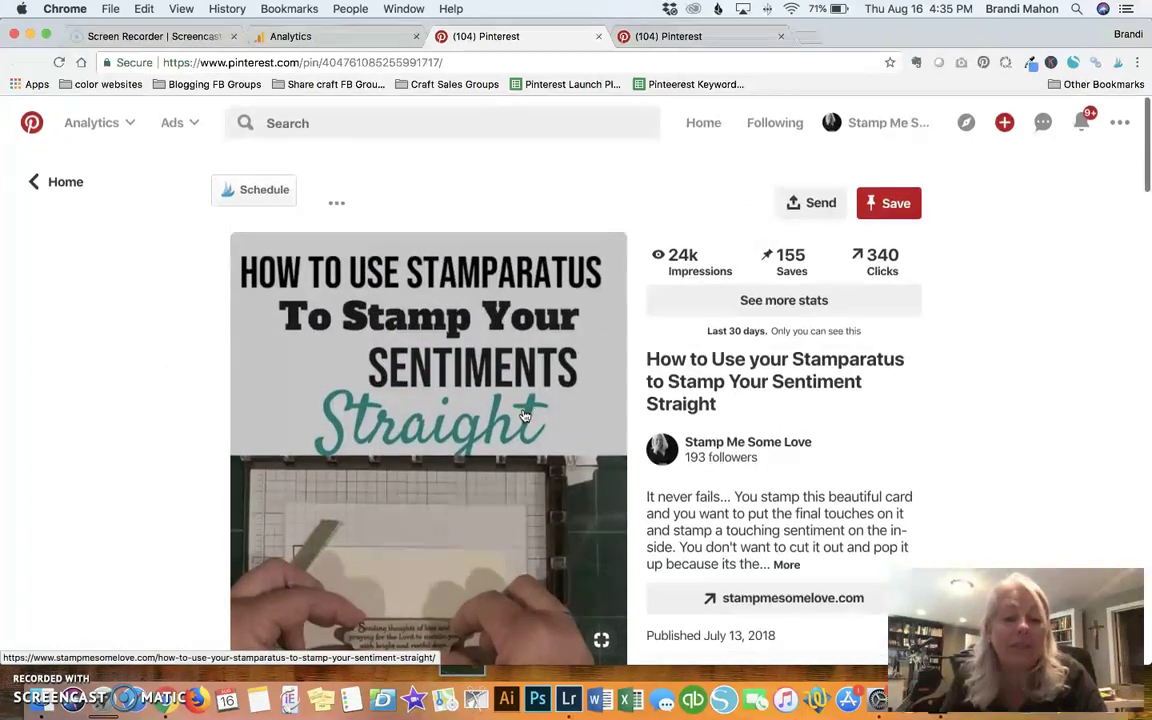
pyautogui.scroll(-4, 528, 415)
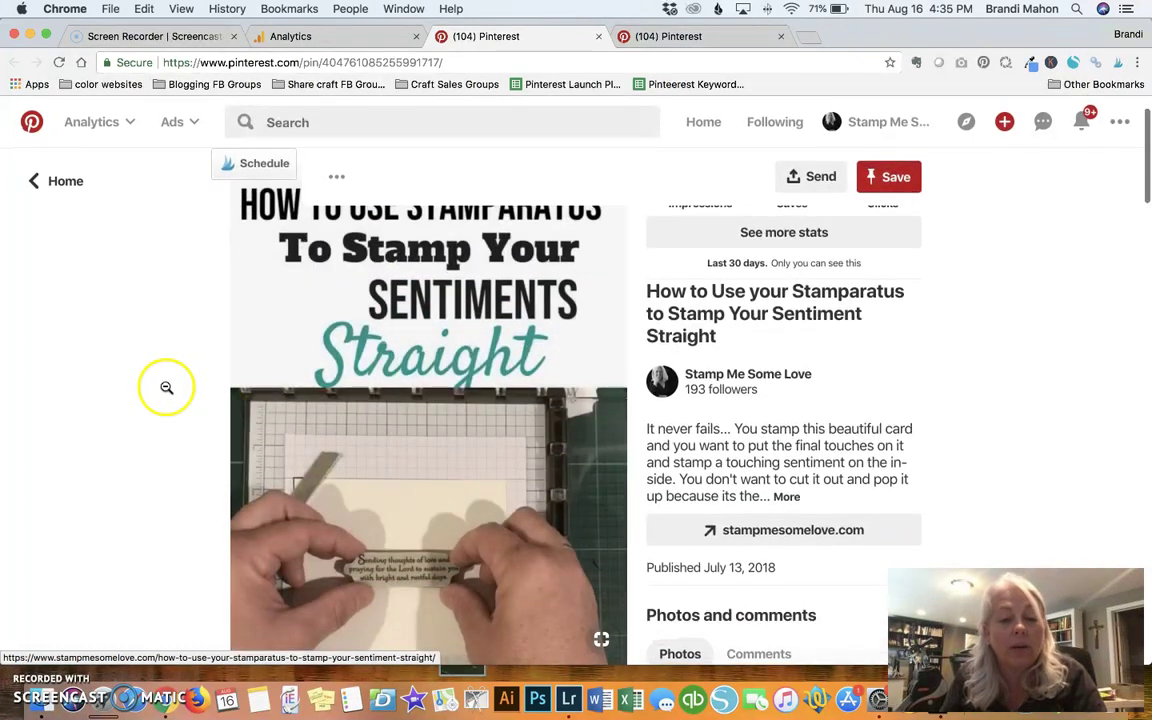
pyautogui.scroll(-2, 122, 384)
pyautogui.scroll(6, 122, 384)
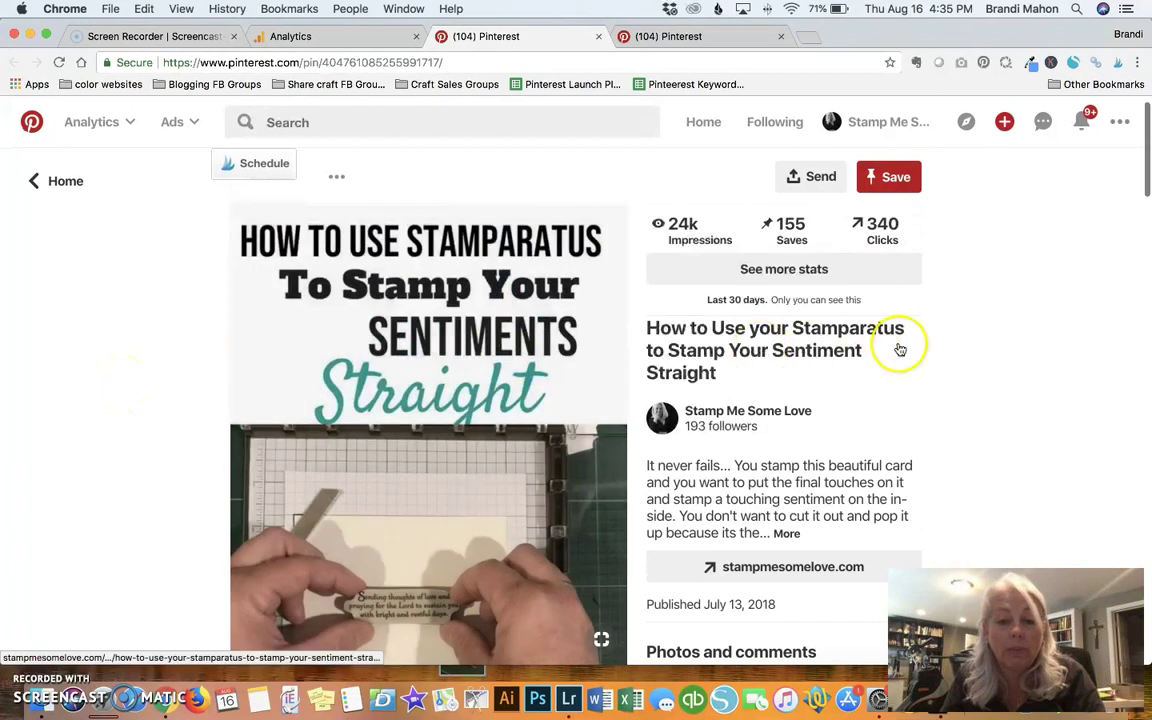
pyautogui.scroll(-6, 908, 340)
pyautogui.scroll(-5, 906, 335)
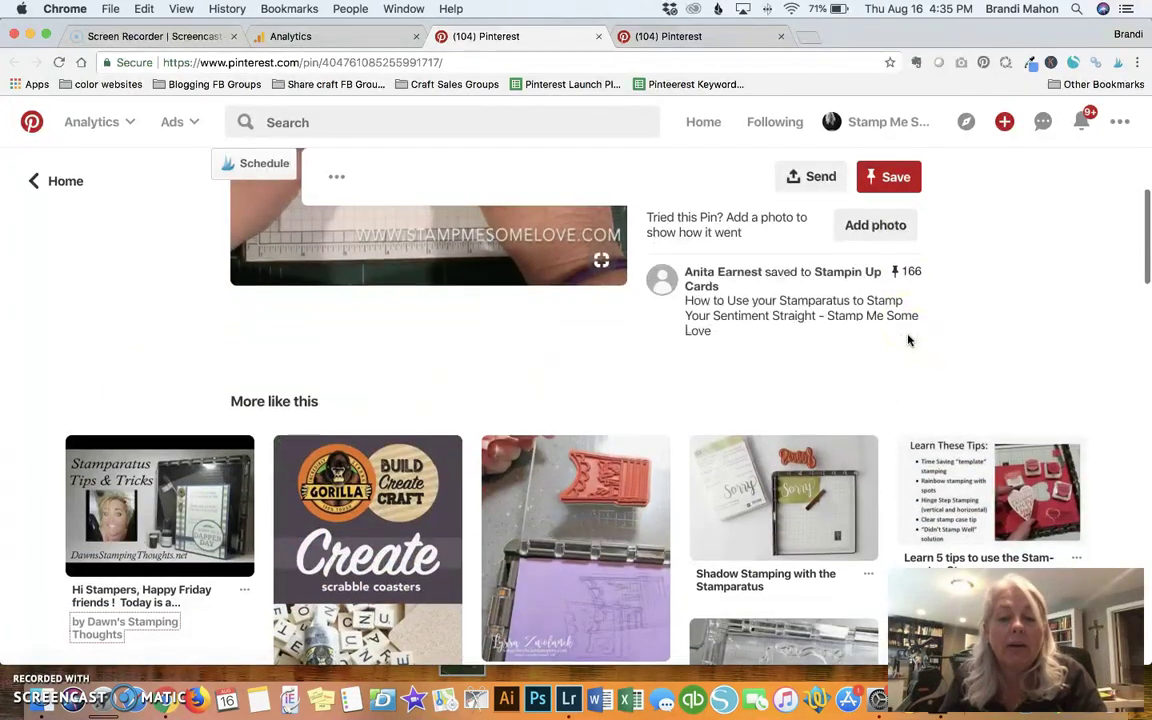
pyautogui.scroll(2, 905, 337)
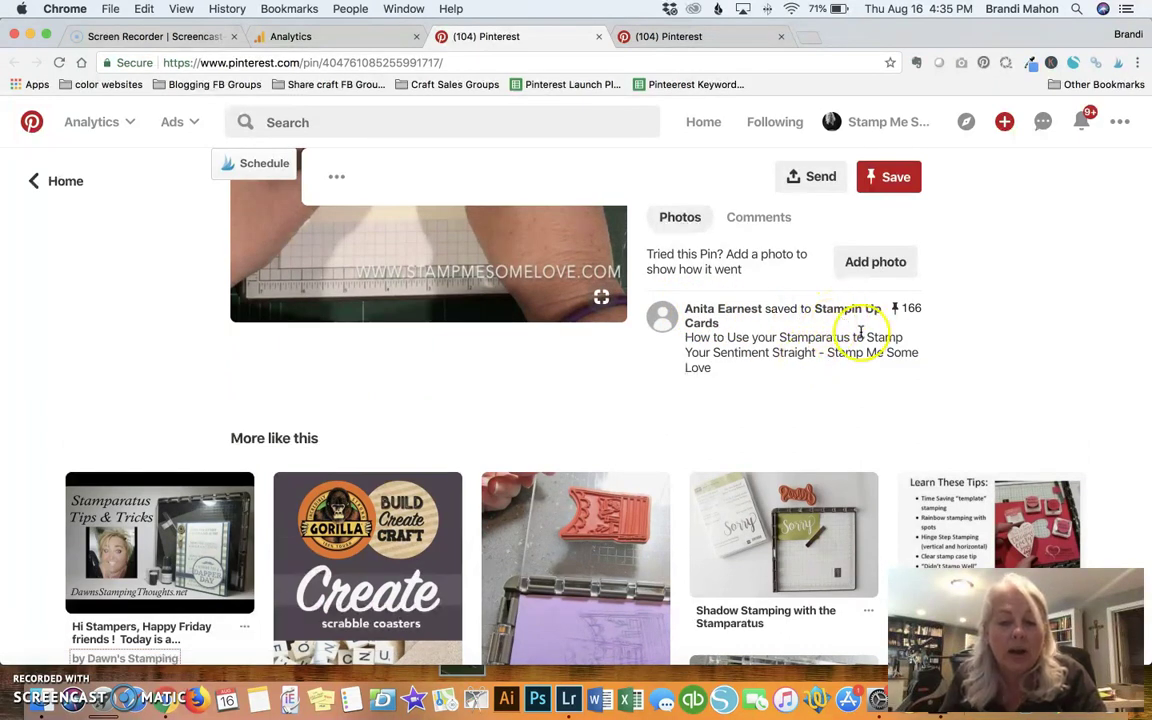
# Step: Read the board saver's full pin description, then go back to the Analytics referrer report
pyautogui.moveTo(684, 338); pyautogui.dragTo(790, 374)
pyautogui.scroll(5, 961, 346)
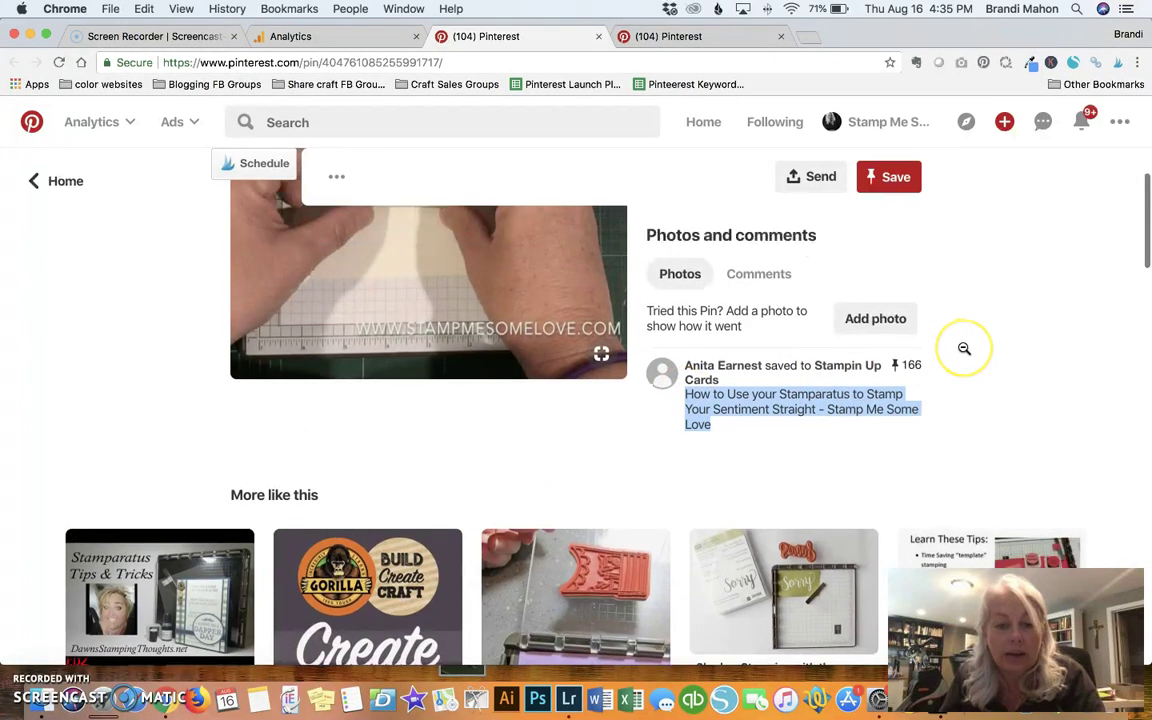
pyautogui.click(789, 363)
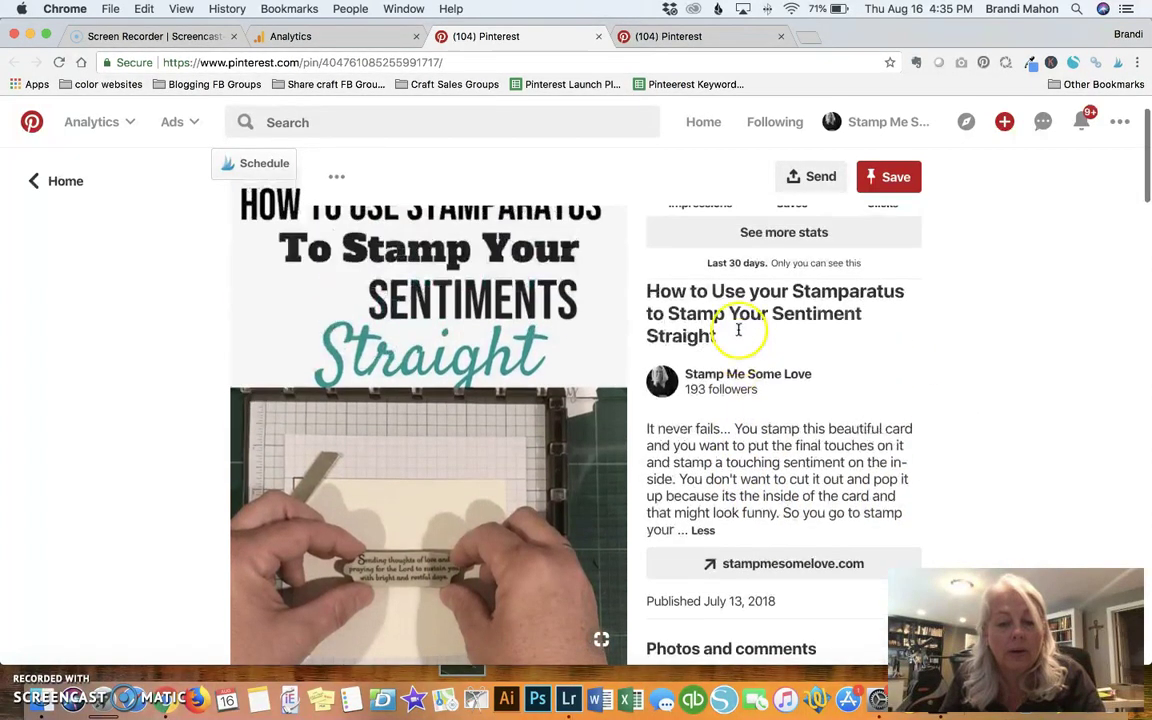
pyautogui.scroll(3, 733, 330)
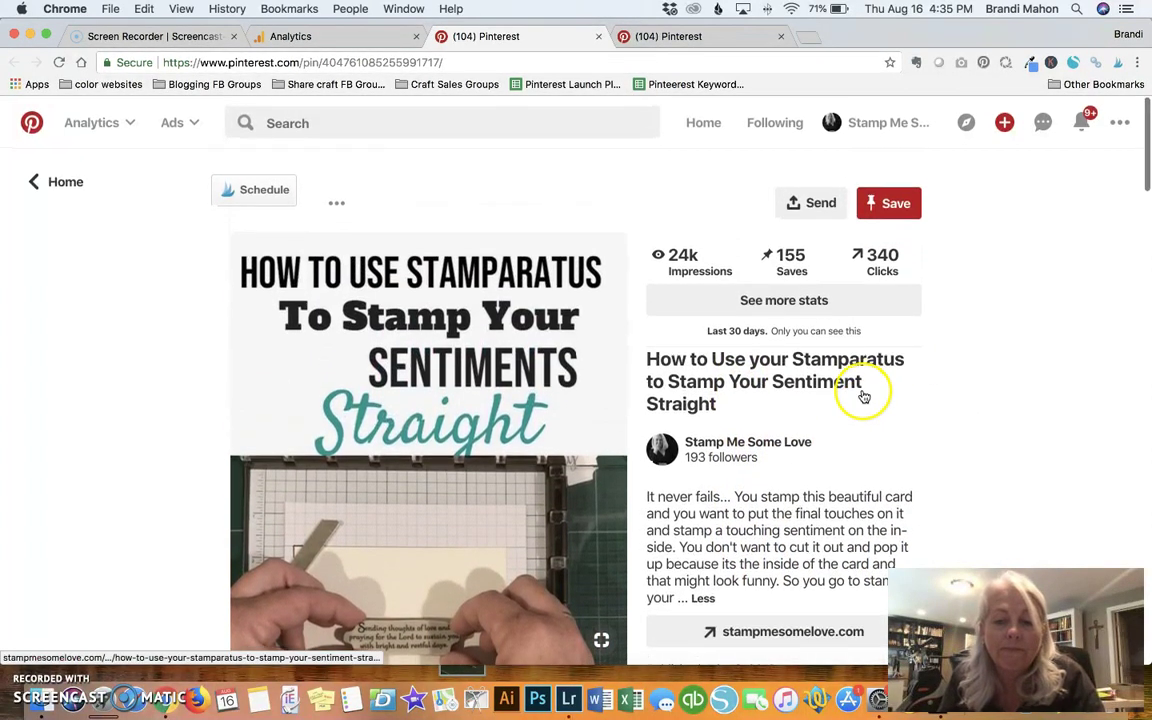
pyautogui.scroll(-3, 861, 400)
pyautogui.scroll(-2, 860, 408)
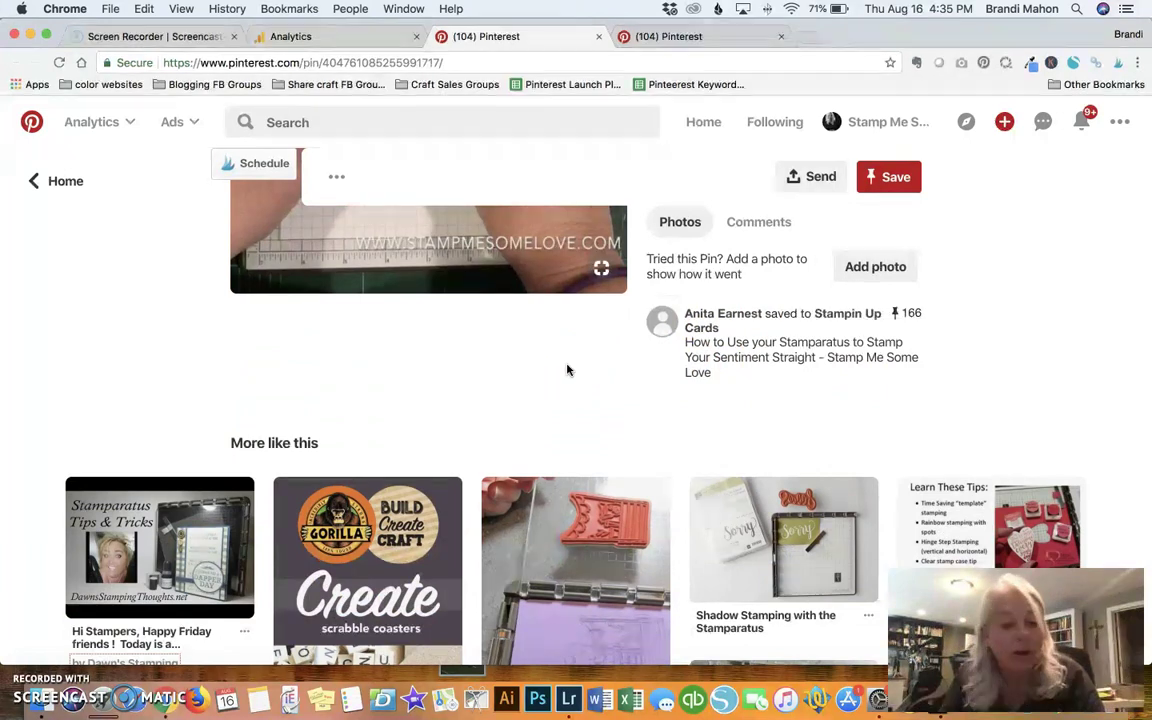
pyautogui.scroll(5, 567, 370)
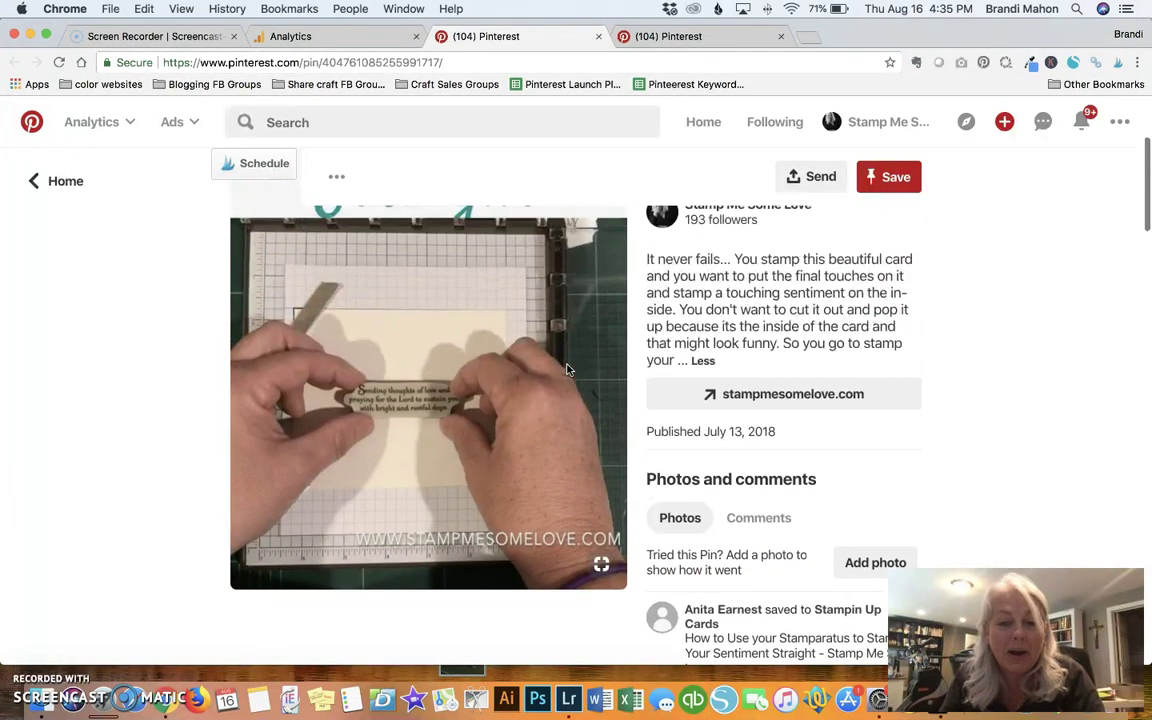
pyautogui.click(571, 368)
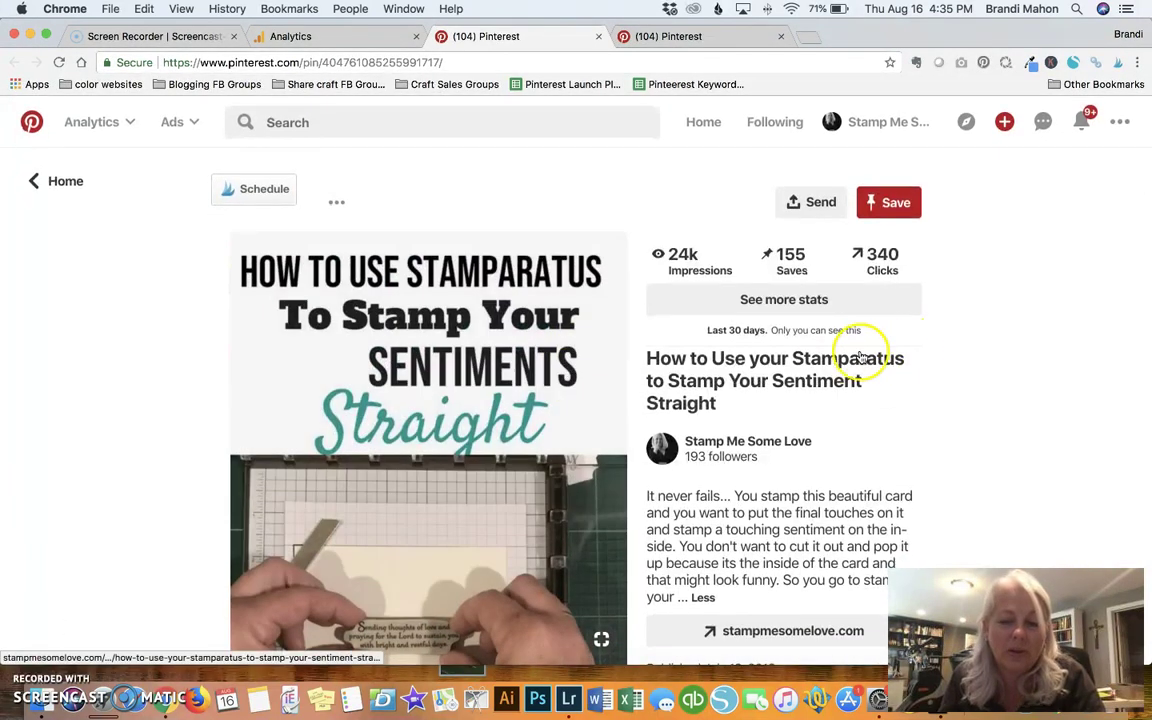
pyautogui.scroll(-5, 820, 355)
pyautogui.scroll(-3, 760, 390)
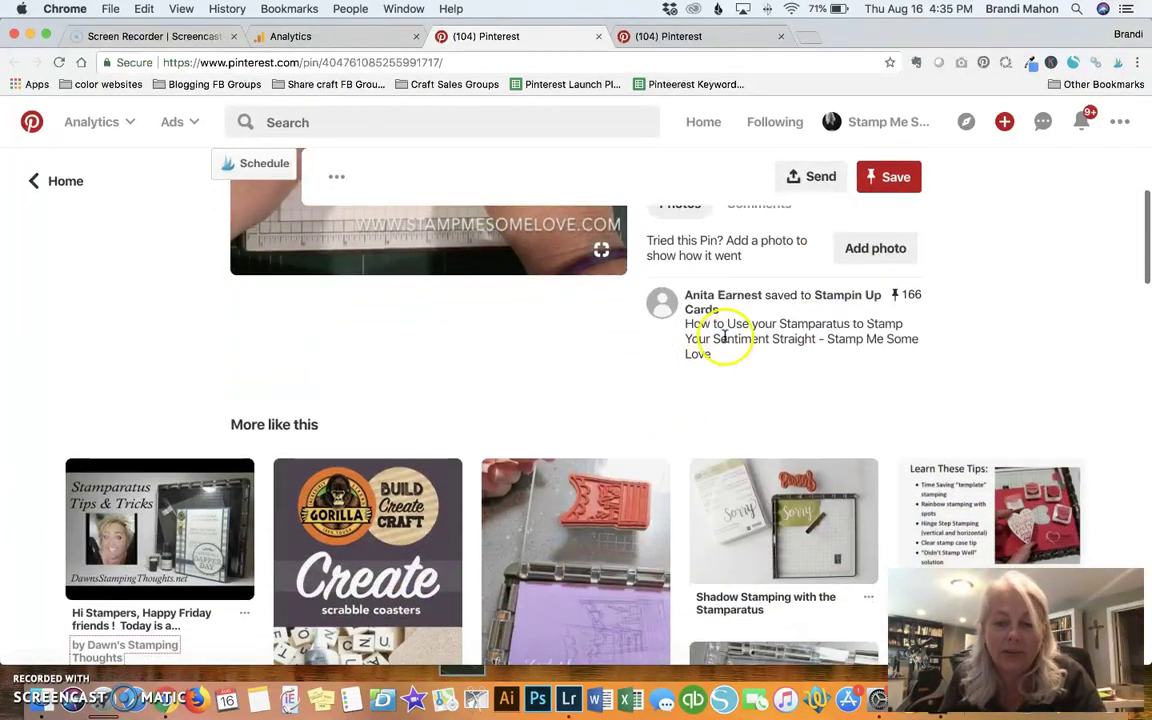
pyautogui.scroll(6, 506, 351)
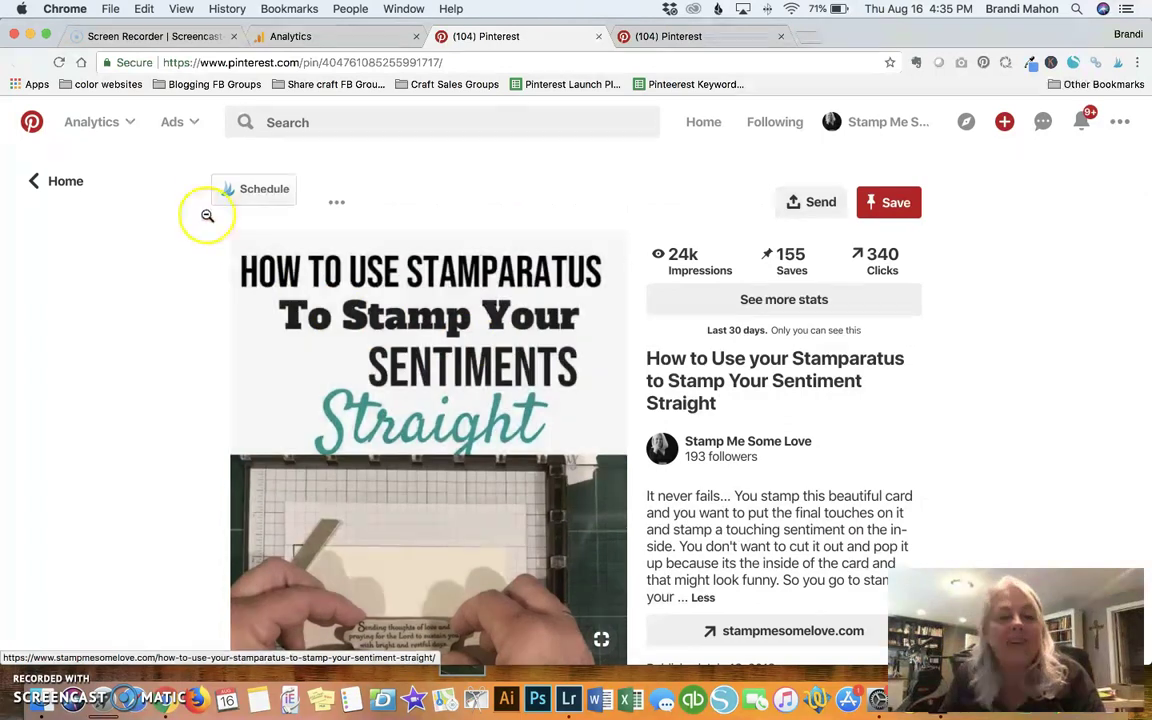
pyautogui.click(299, 41)
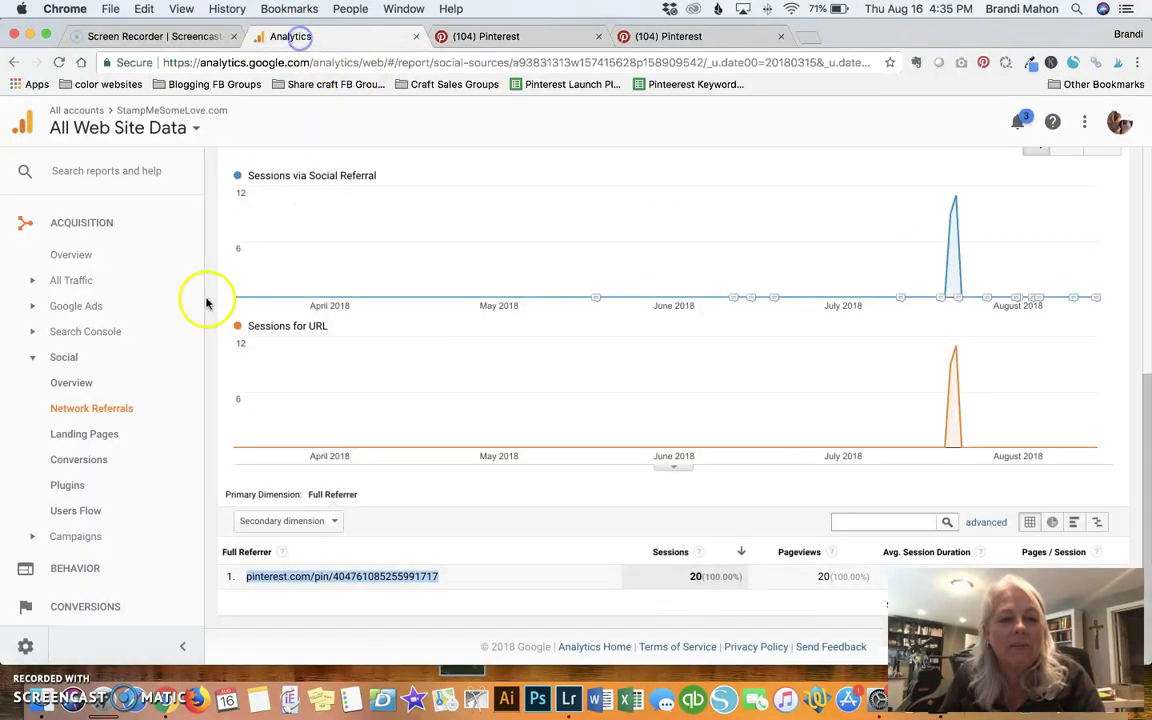
# Step: Go back to the Pinterest shared URL table and open referrers for the brusho-sunset-technique post
pyautogui.click(13, 63)
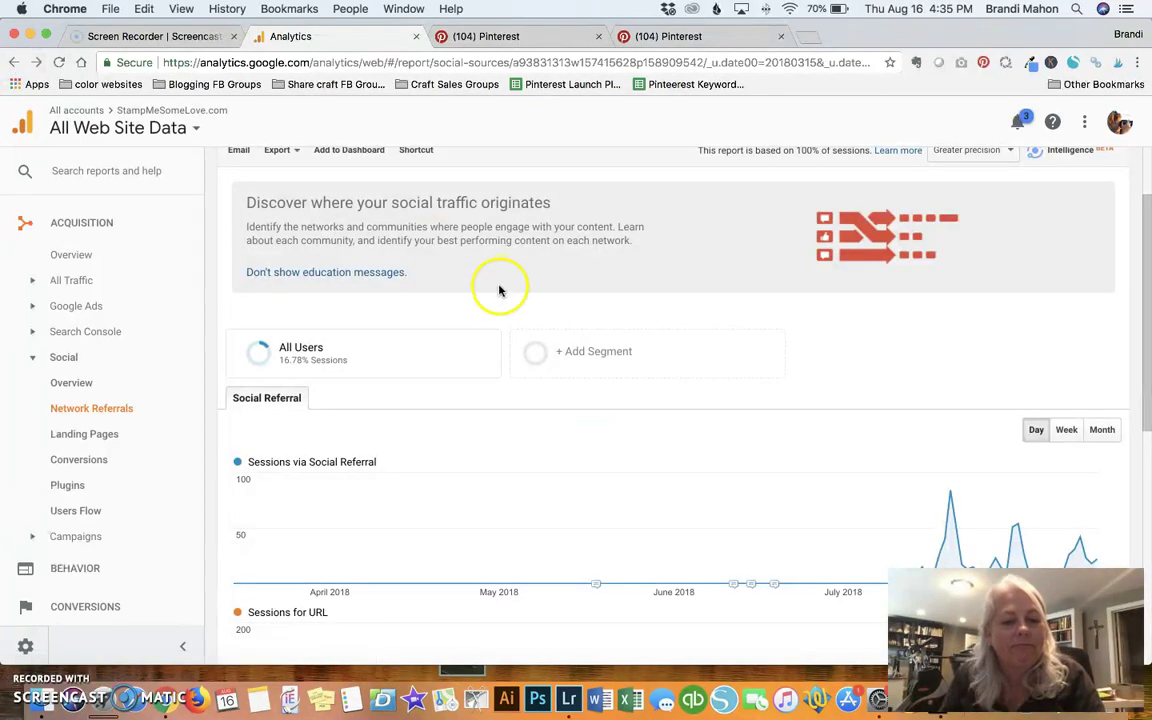
pyautogui.scroll(-5, 502, 288)
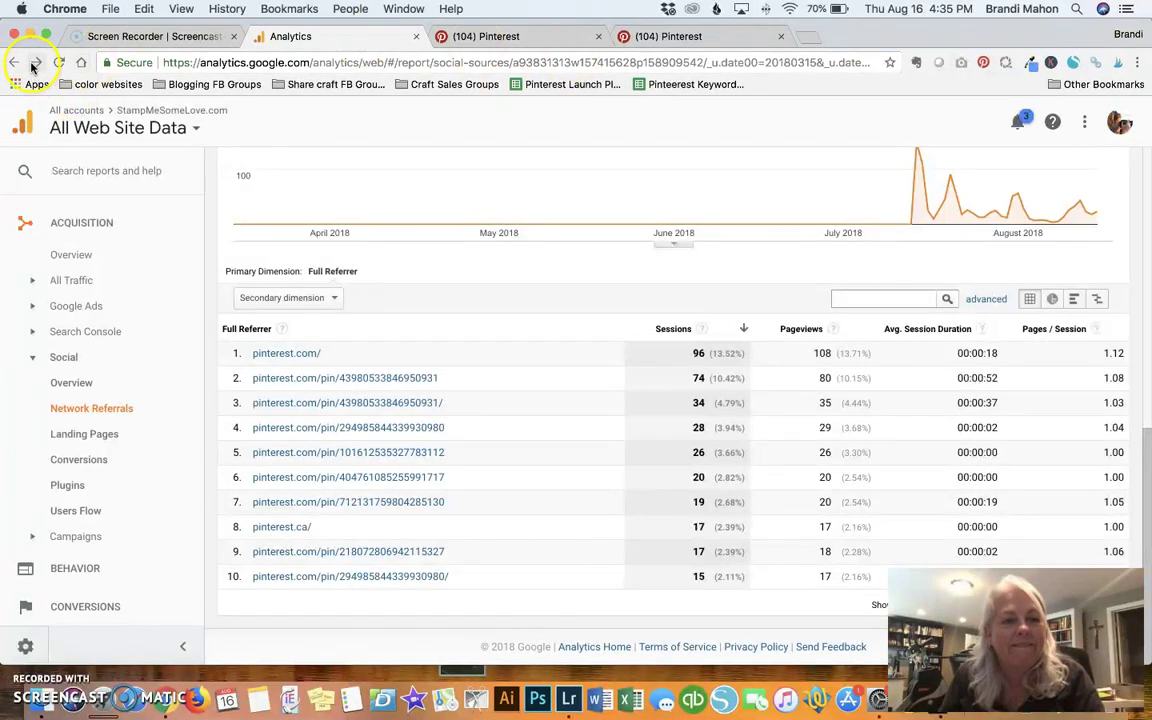
pyautogui.scroll(1, 255, 168)
pyautogui.scroll(10, 255, 168)
pyautogui.click(14, 62)
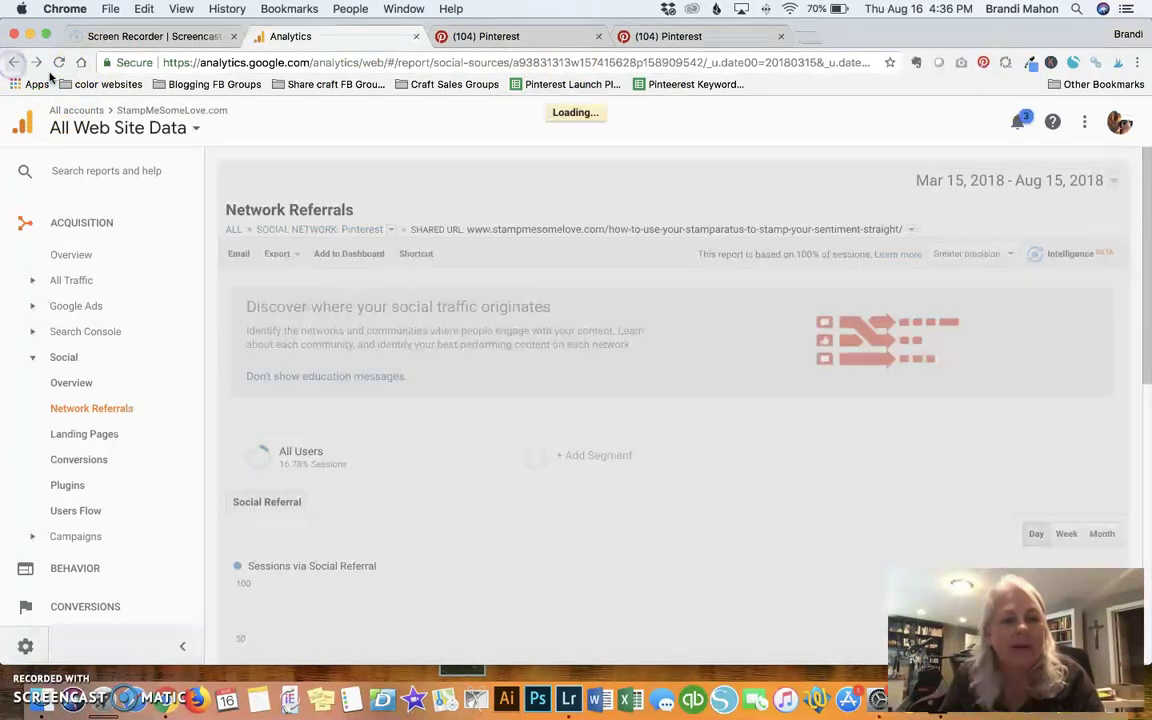
pyautogui.scroll(-8, 414, 270)
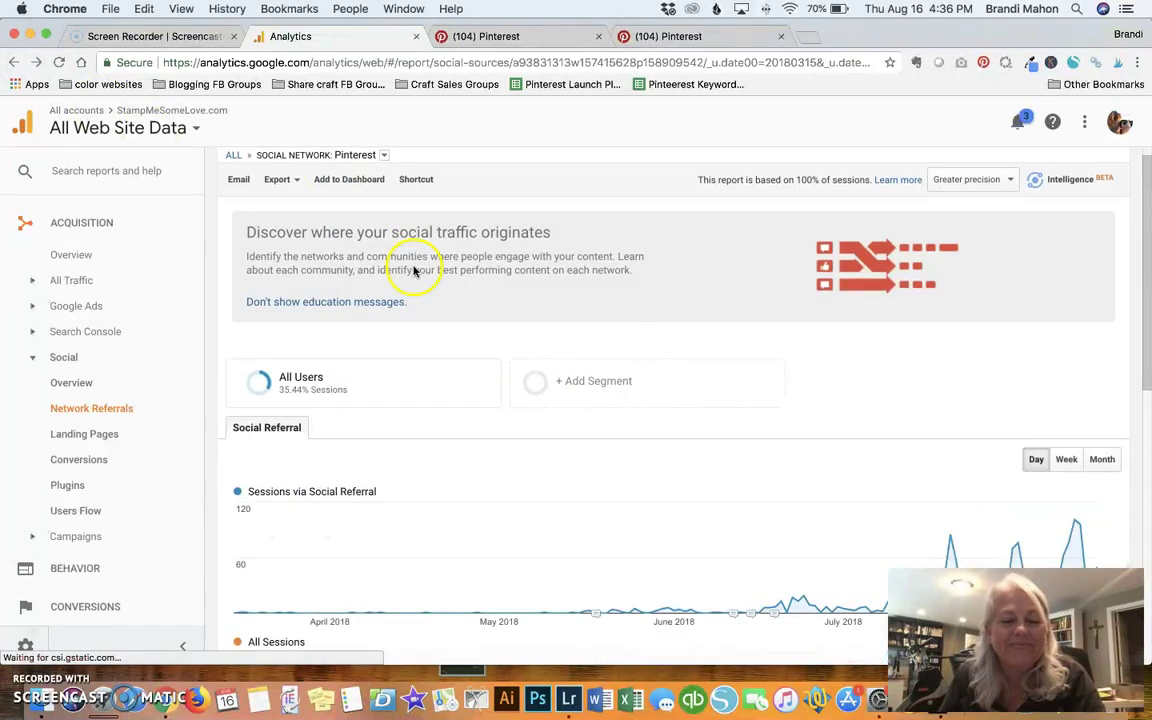
pyautogui.scroll(-2, 415, 270)
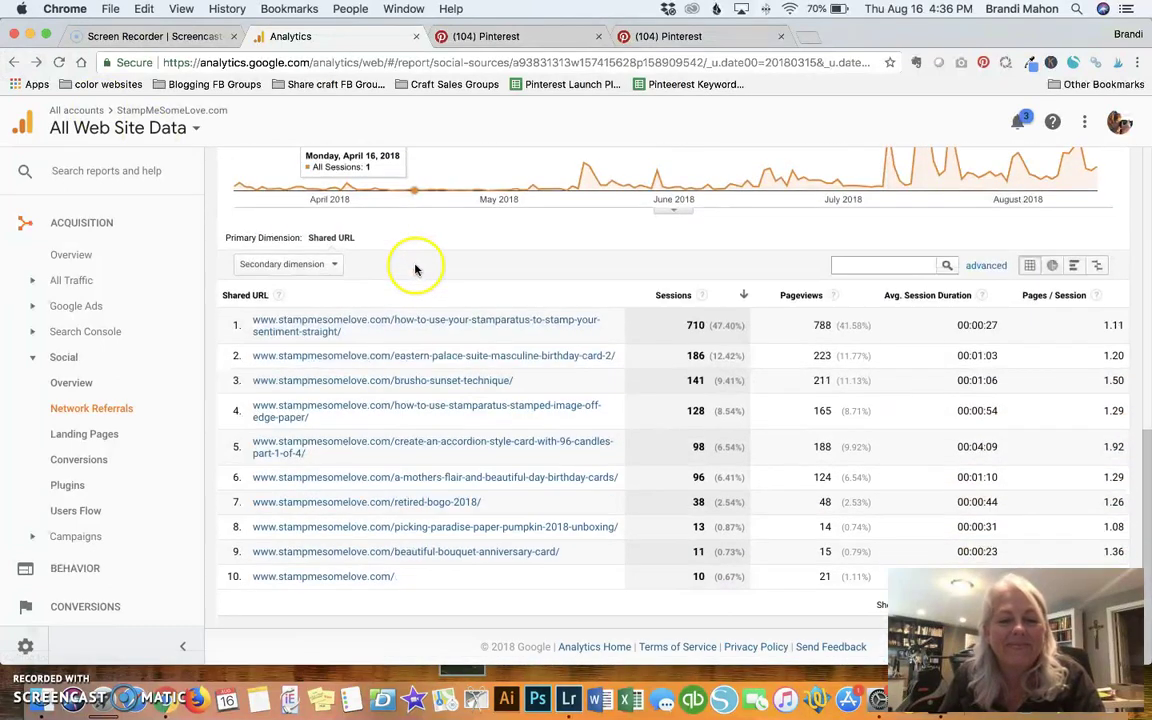
pyautogui.click(420, 384)
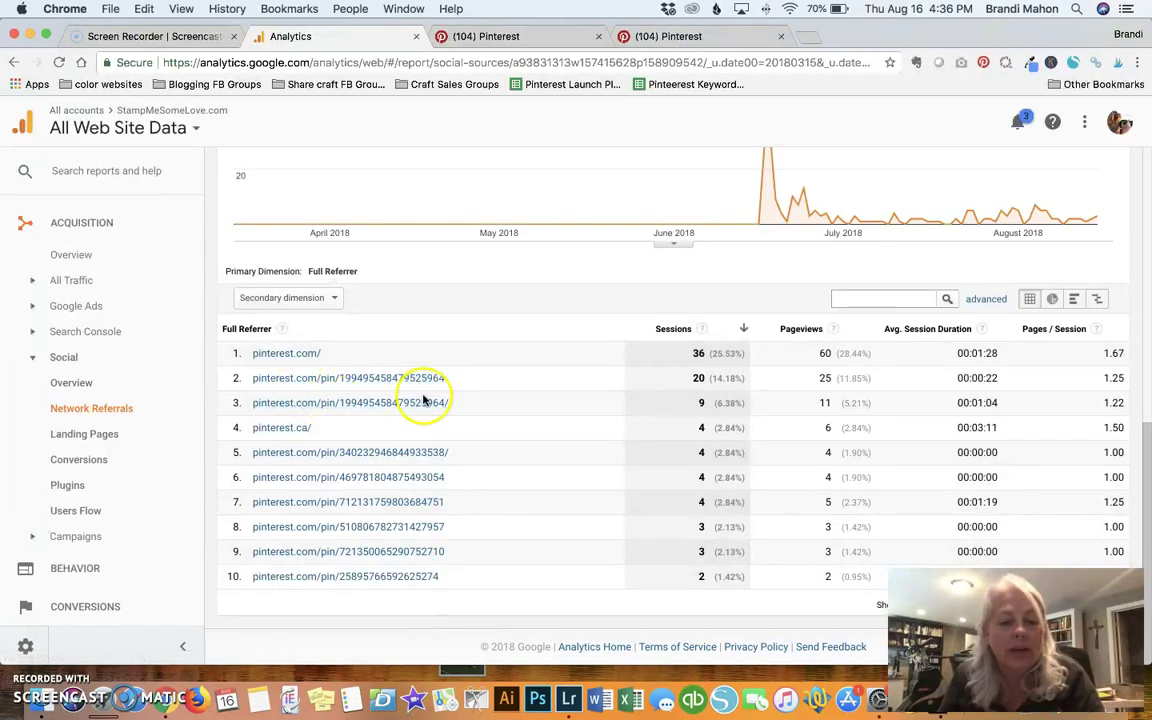
pyautogui.click(374, 380)
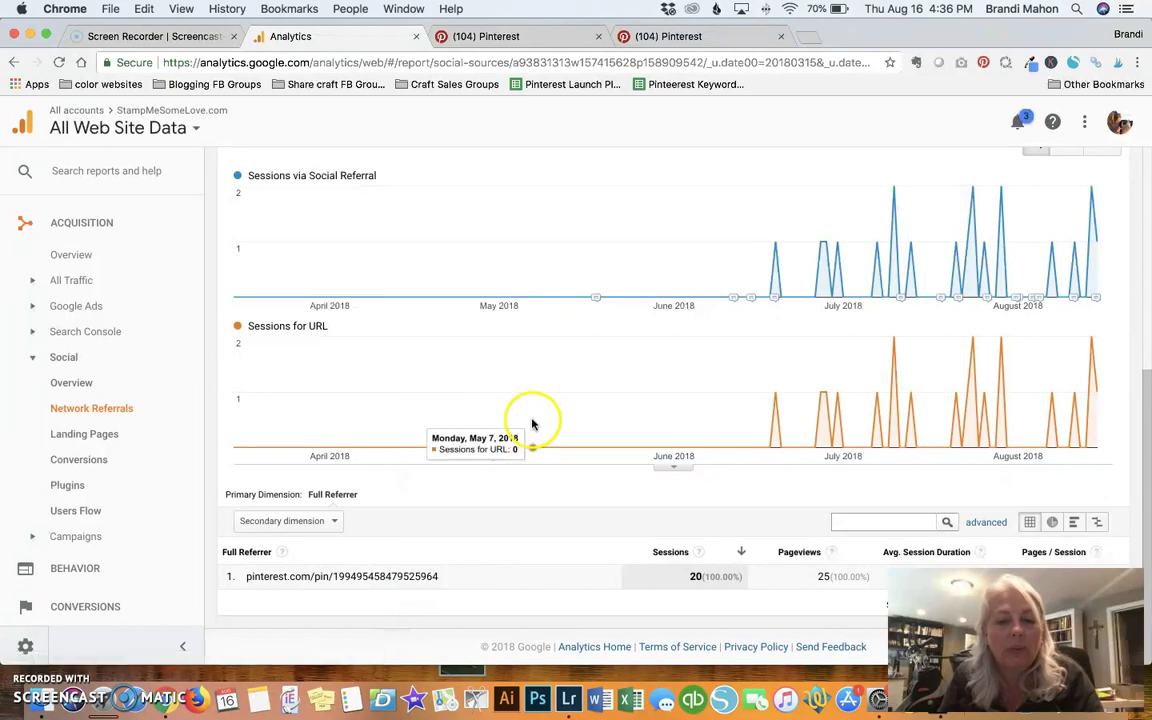
pyautogui.moveTo(455, 575); pyautogui.dragTo(243, 580)
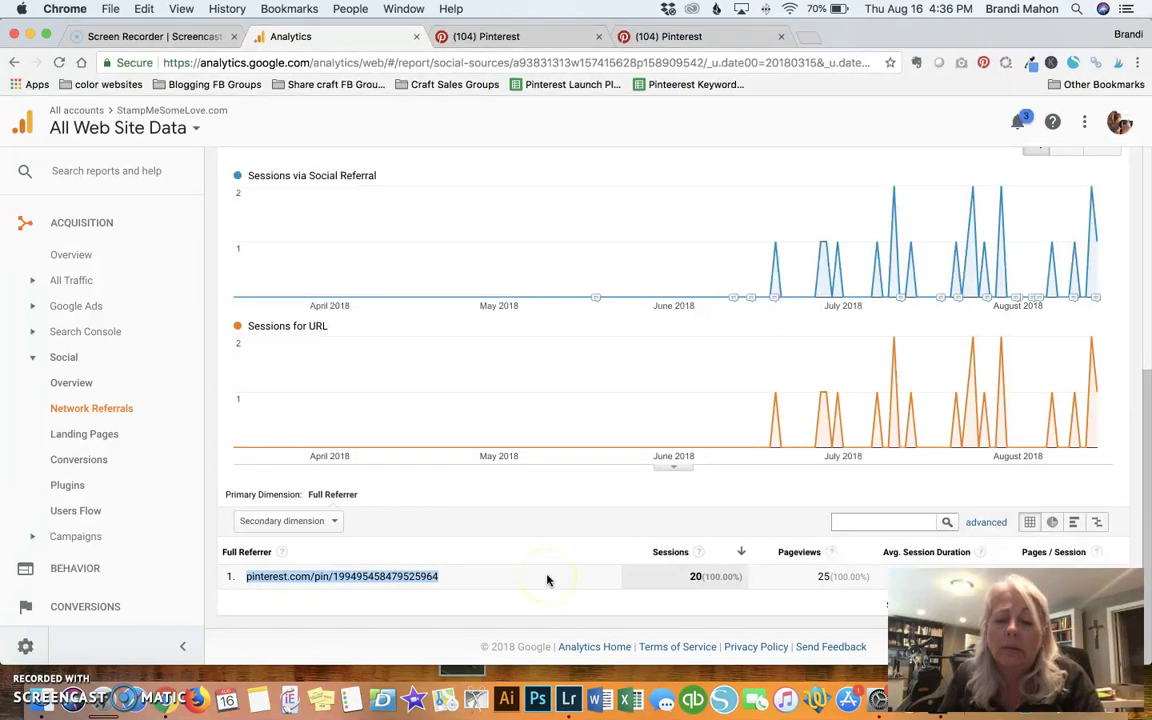
pyautogui.doubleClick(704, 577)
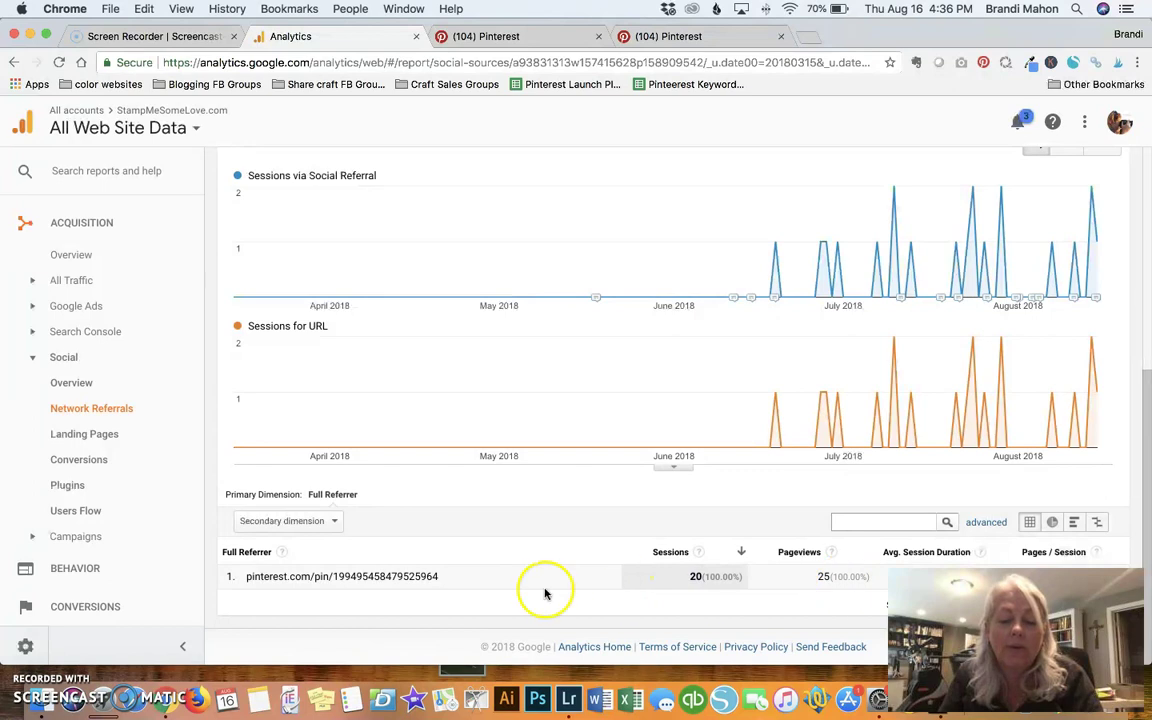
pyautogui.moveTo(466, 578); pyautogui.dragTo(245, 577)
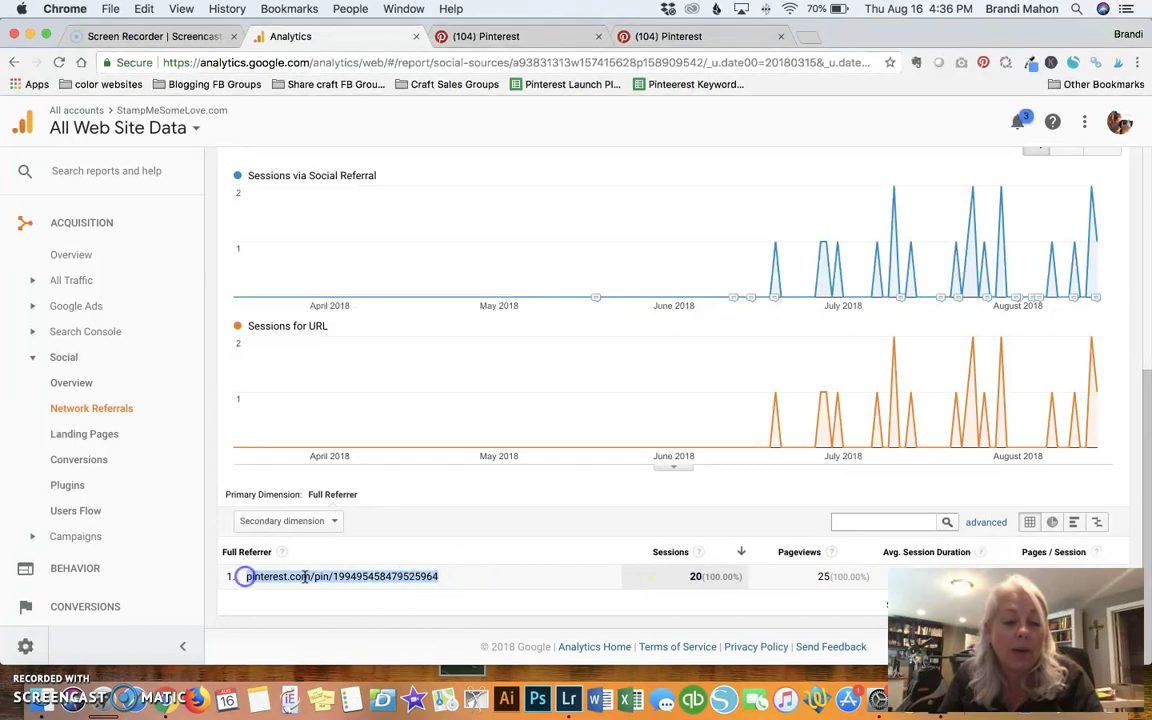
pyautogui.rightClick(334, 575)
pyautogui.click(420, 528)
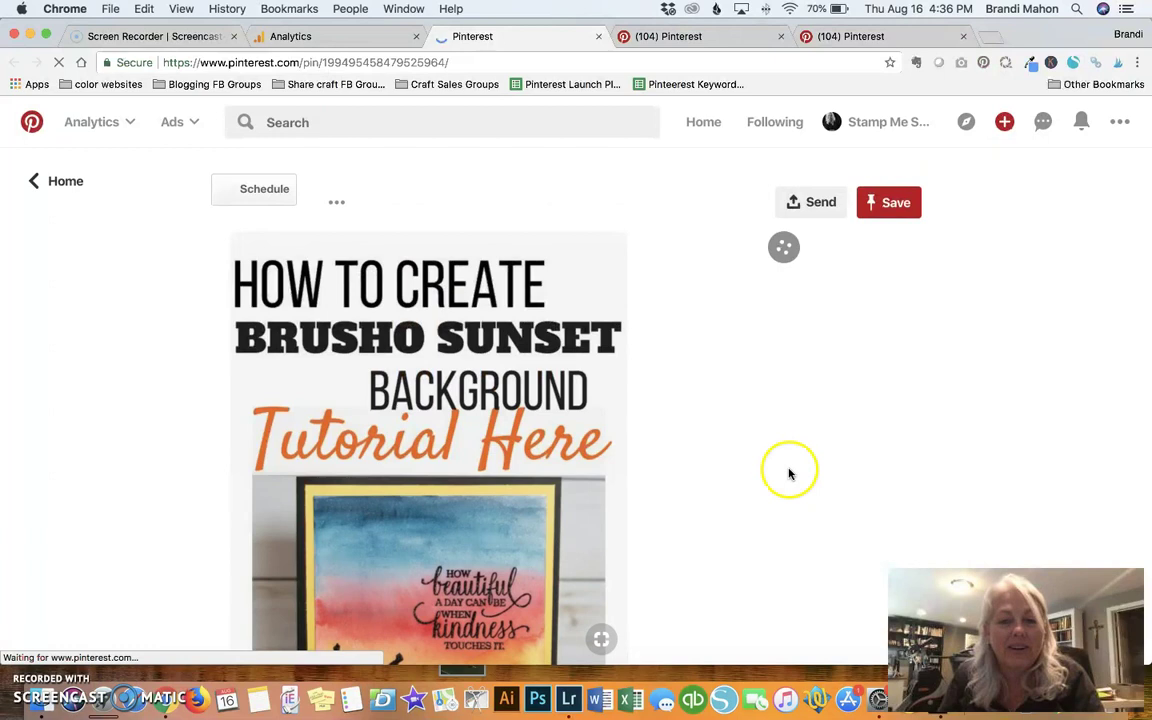
# Step: Highlight the pin's 5.1k impressions figure and its published date
pyautogui.scroll(-6, 792, 473)
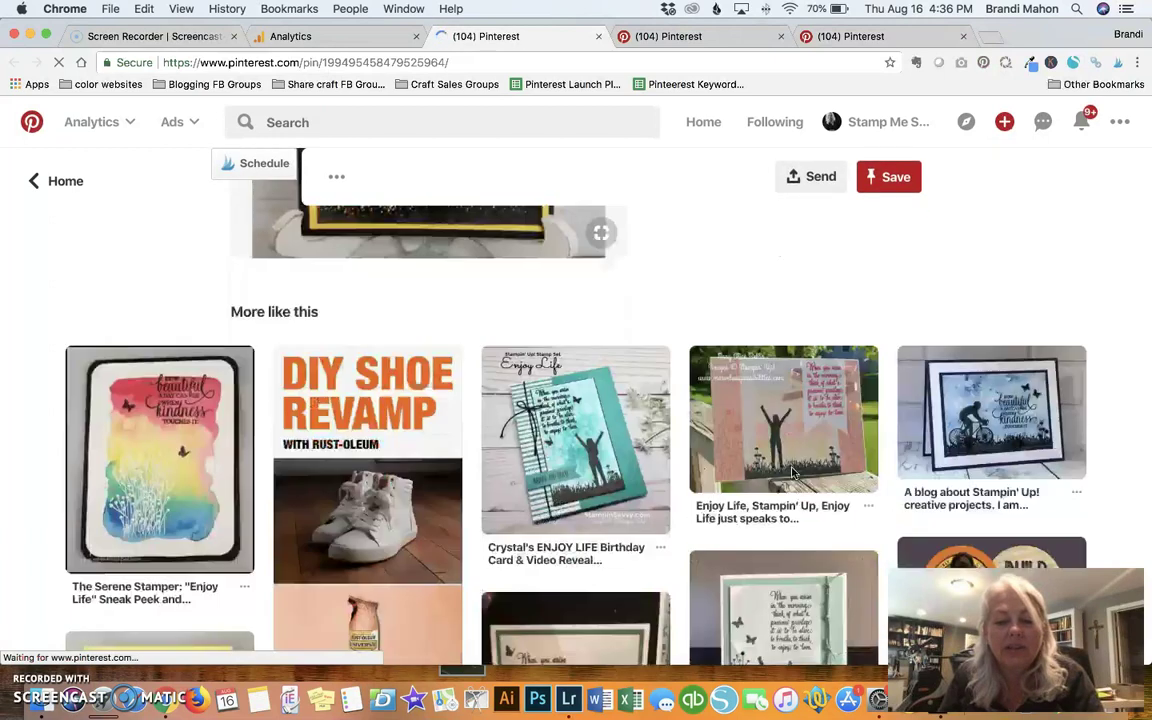
pyautogui.scroll(6, 792, 473)
pyautogui.click(700, 257)
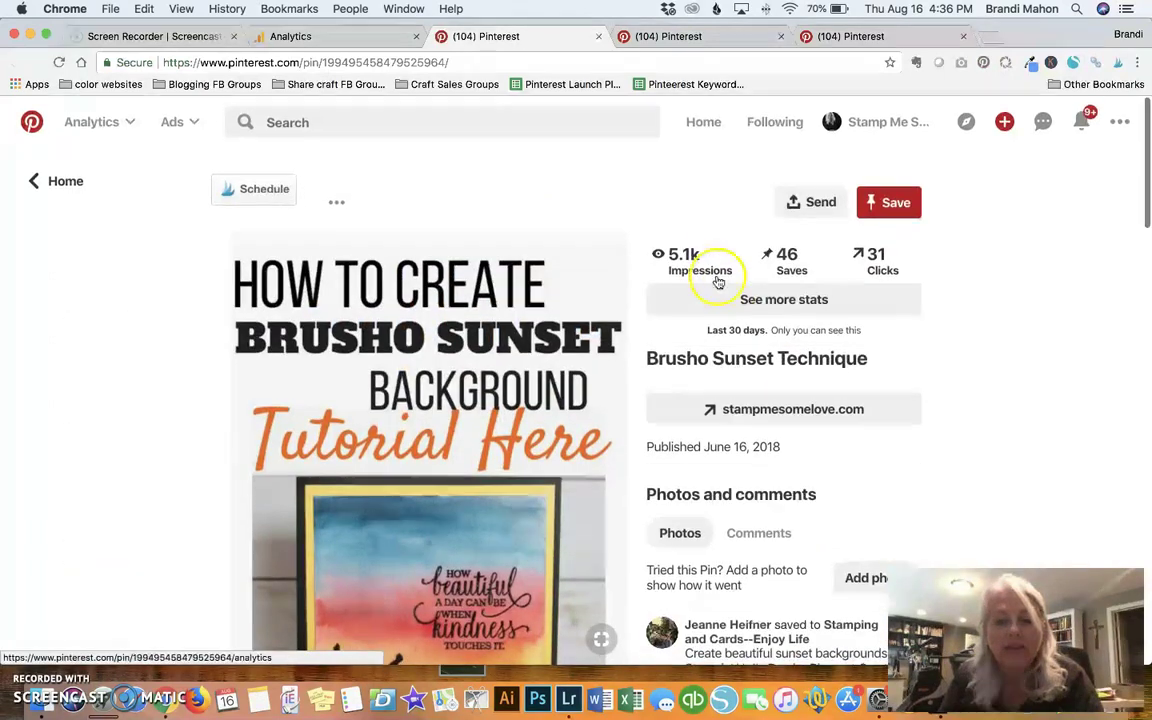
pyautogui.doubleClick(700, 257)
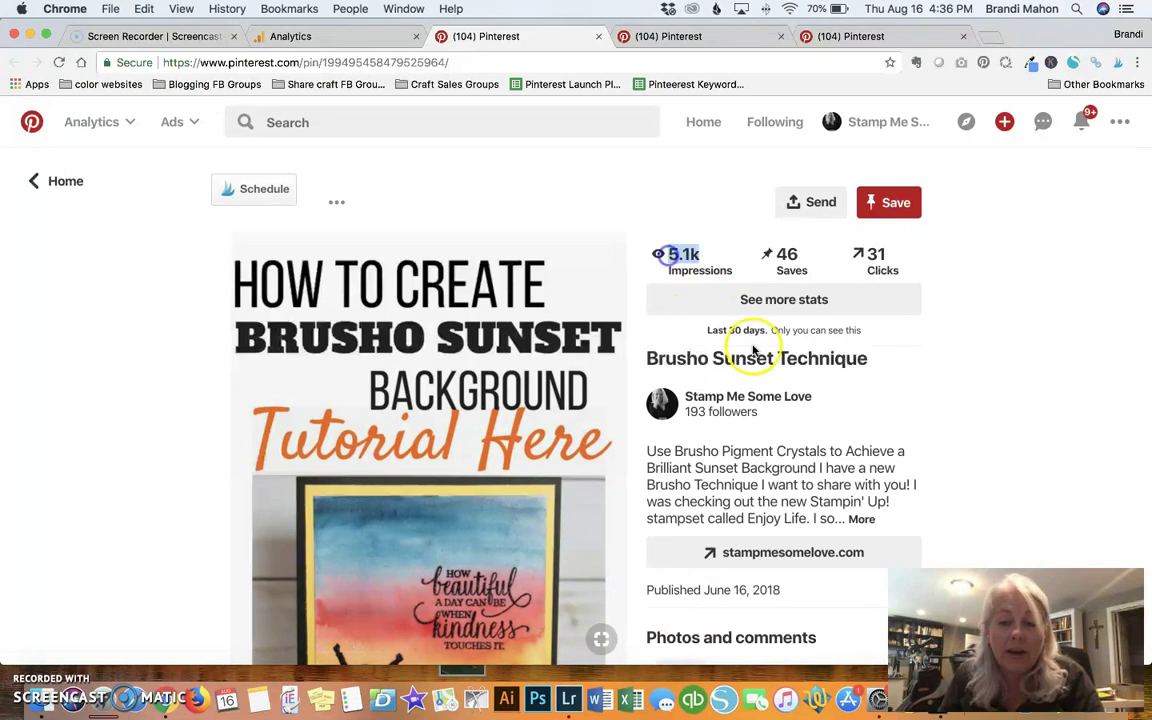
pyautogui.click(783, 592)
pyautogui.moveTo(783, 592); pyautogui.dragTo(722, 595)
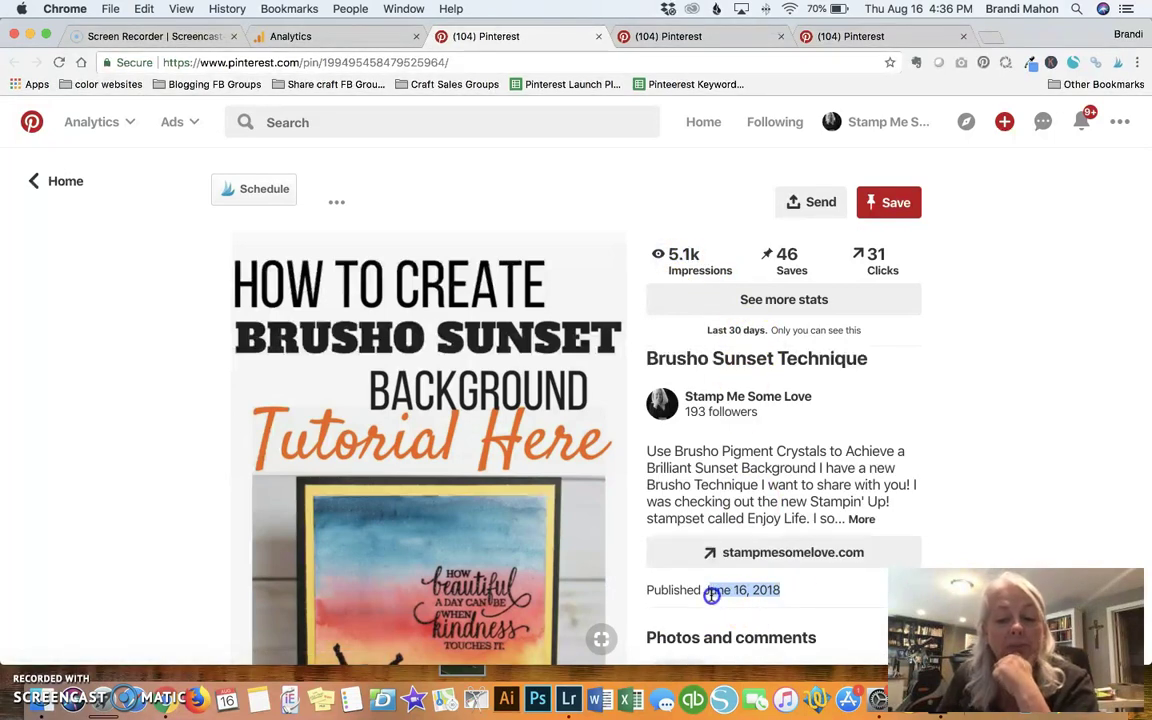
pyautogui.click(806, 601)
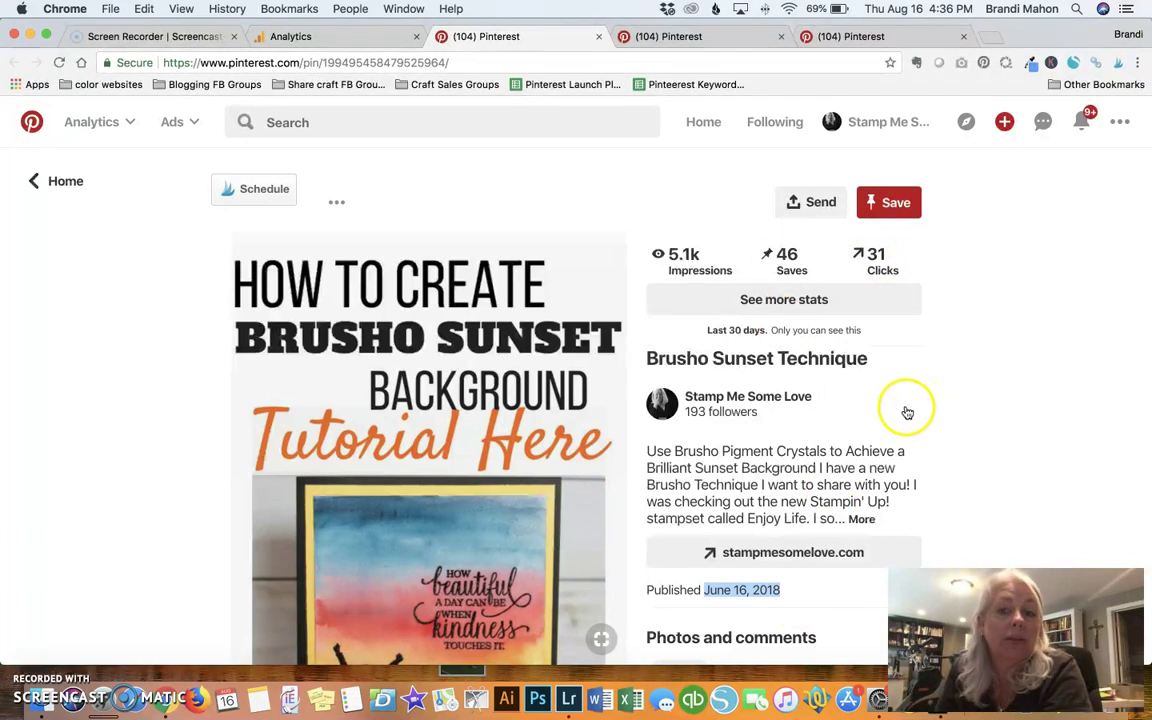
# Step: Expand the pin's full description and open the profile of the person who saved it
pyautogui.scroll(-2, 910, 410)
pyautogui.scroll(-2, 907, 408)
pyautogui.scroll(4, 905, 406)
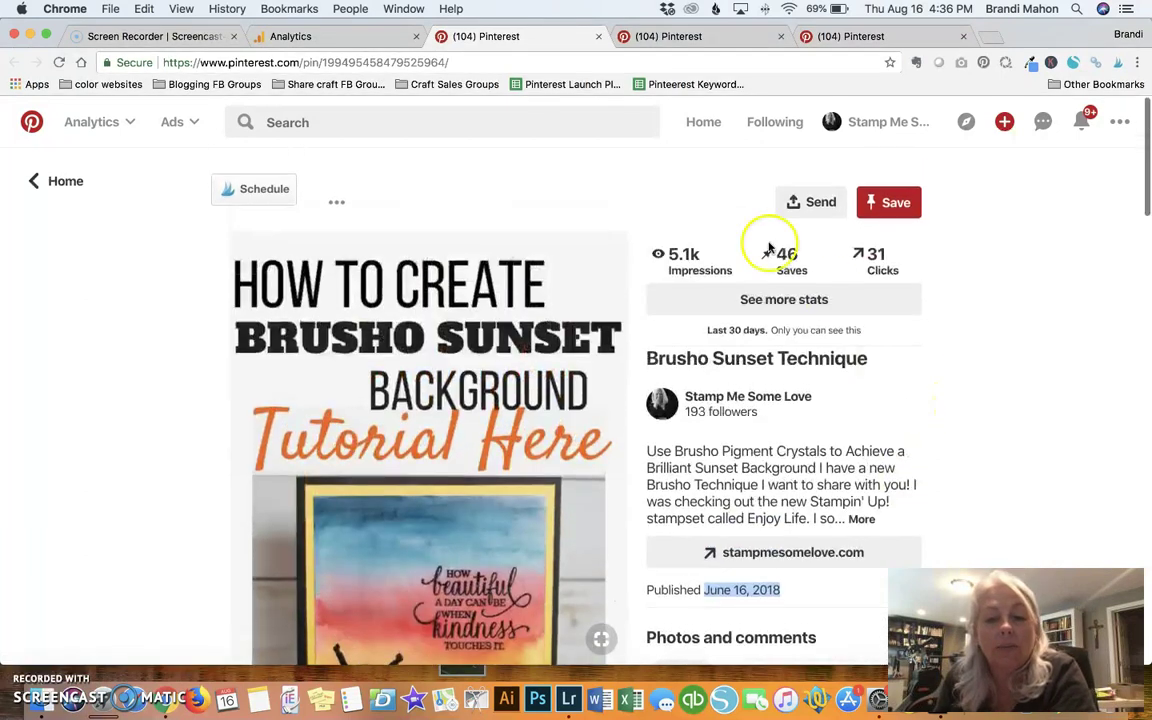
pyautogui.scroll(-6, 908, 411)
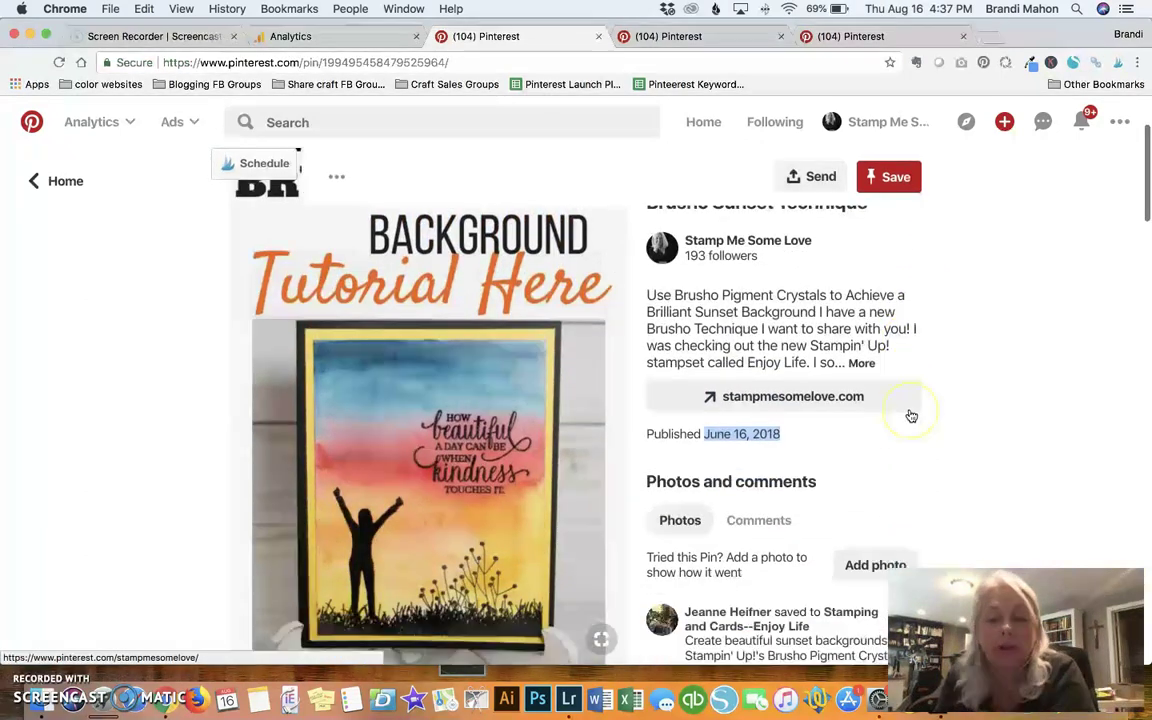
pyautogui.scroll(-2, 911, 416)
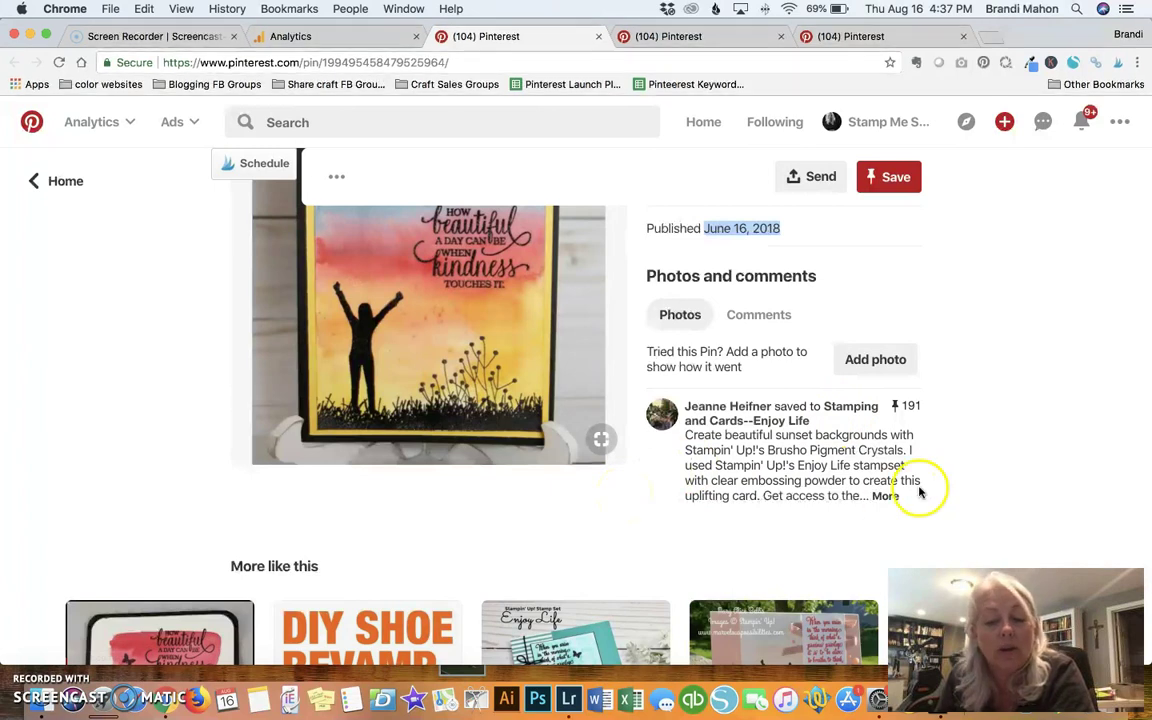
pyautogui.click(885, 496)
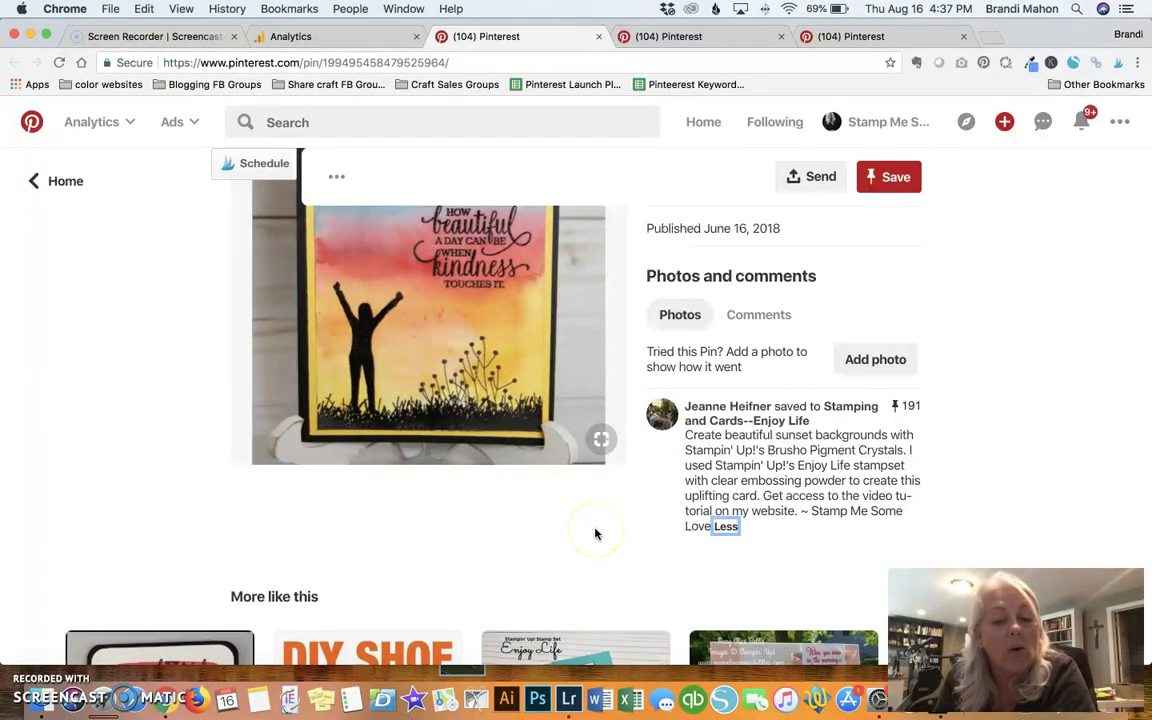
pyautogui.click(707, 406)
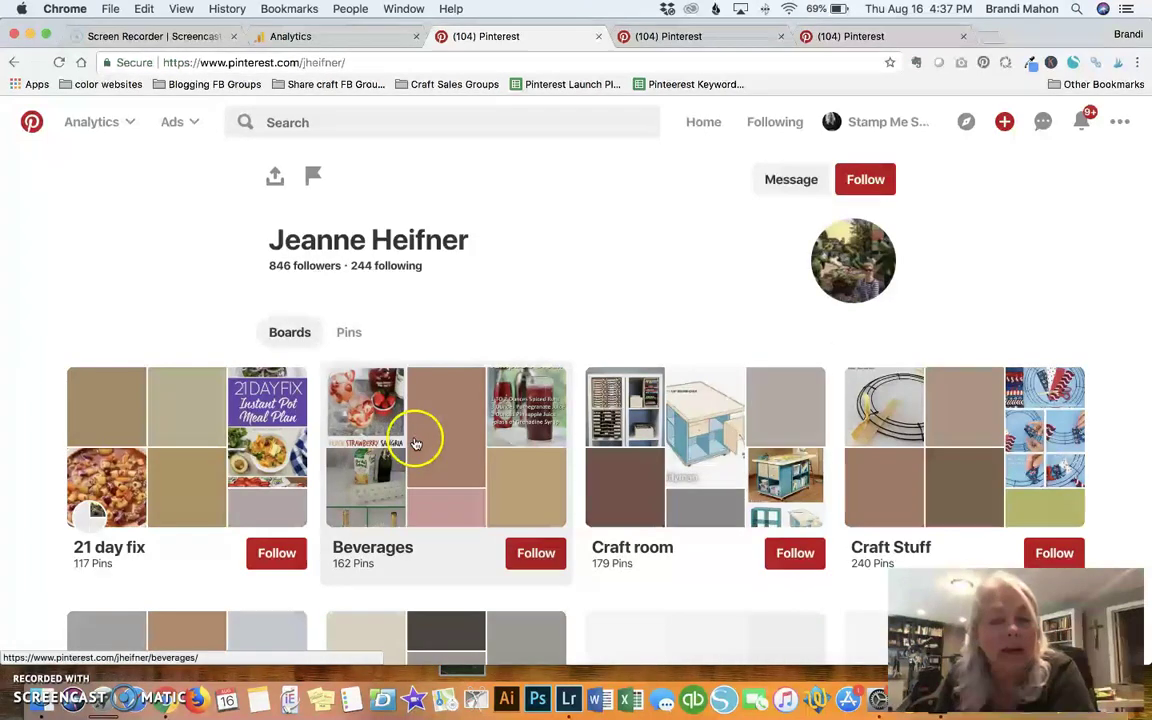
# Step: Browse the saver's boards, such as Beverages and Craft room, then return to the Brusho pin
pyautogui.scroll(-3, 415, 443)
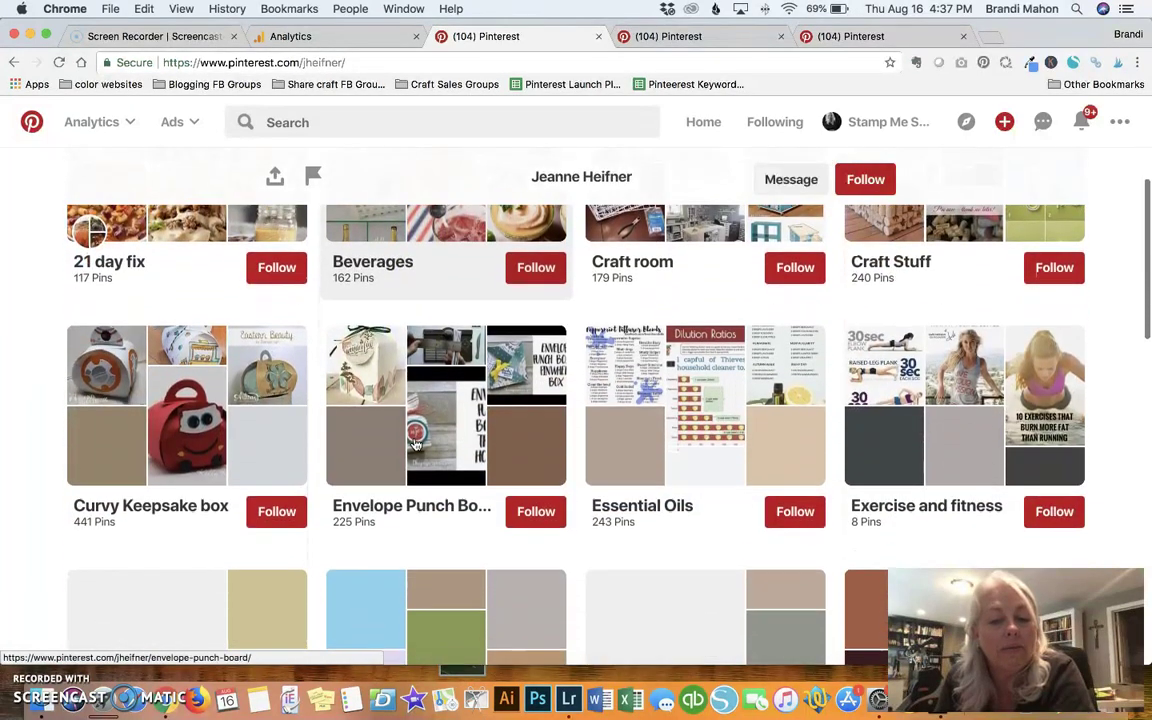
pyautogui.scroll(-2, 415, 443)
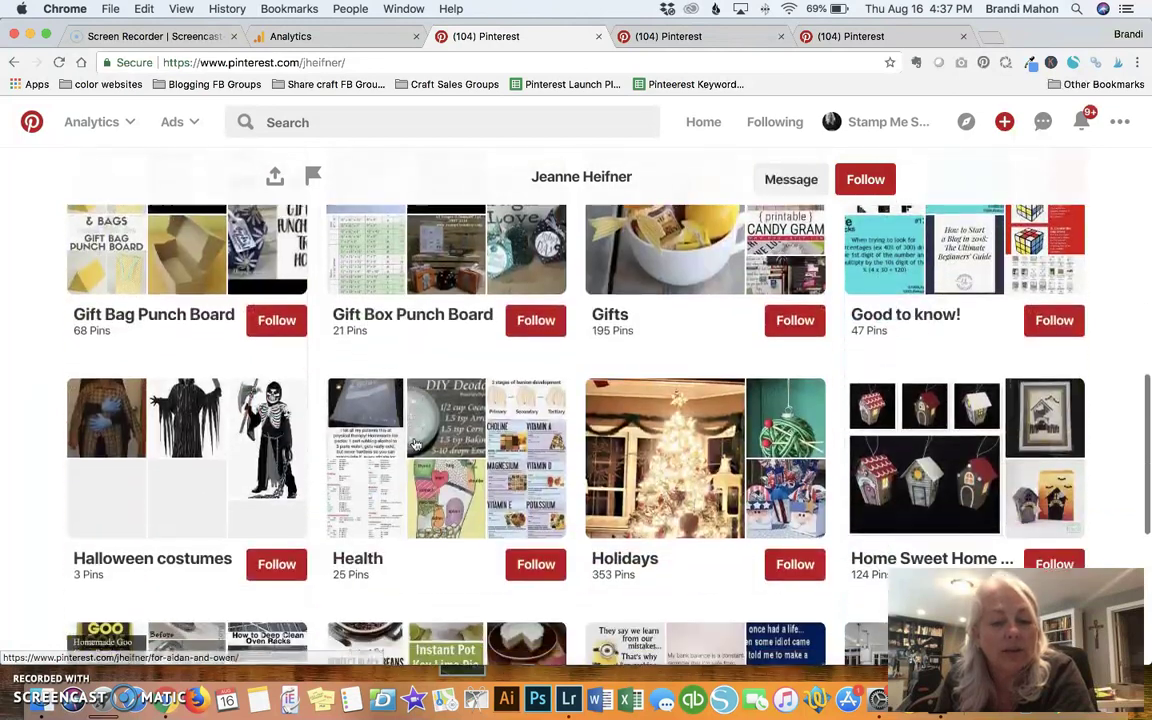
pyautogui.scroll(-1, 415, 443)
pyautogui.scroll(-2, 416, 444)
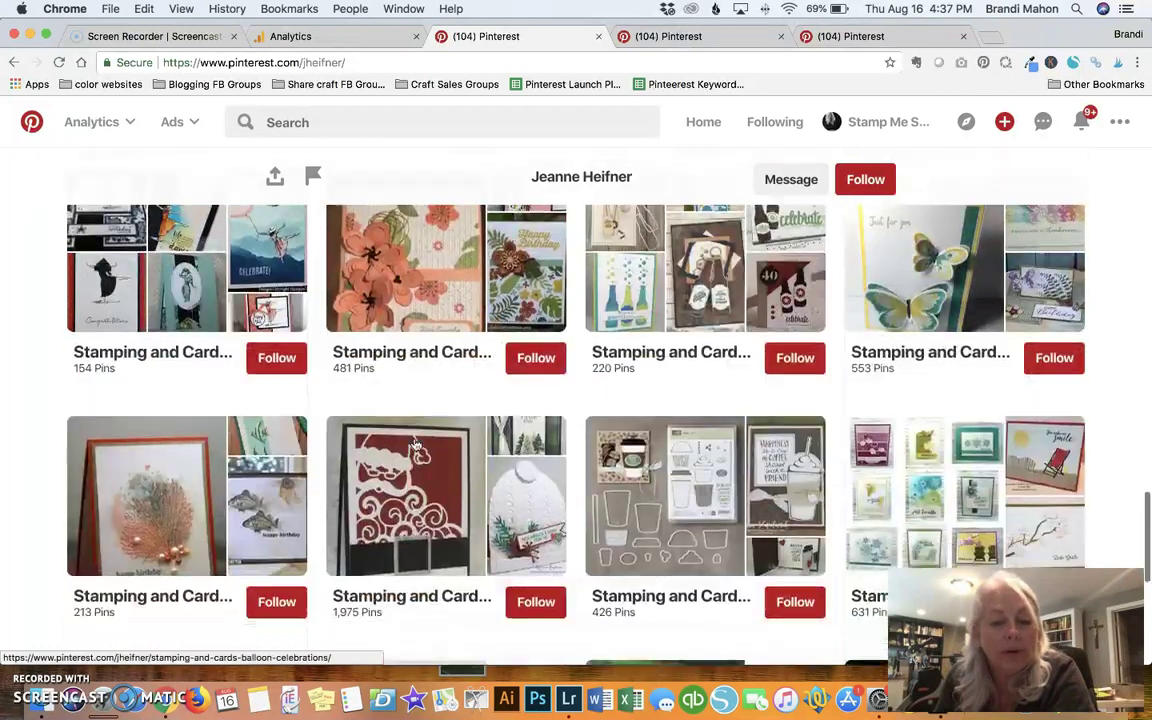
pyautogui.scroll(-1, 416, 444)
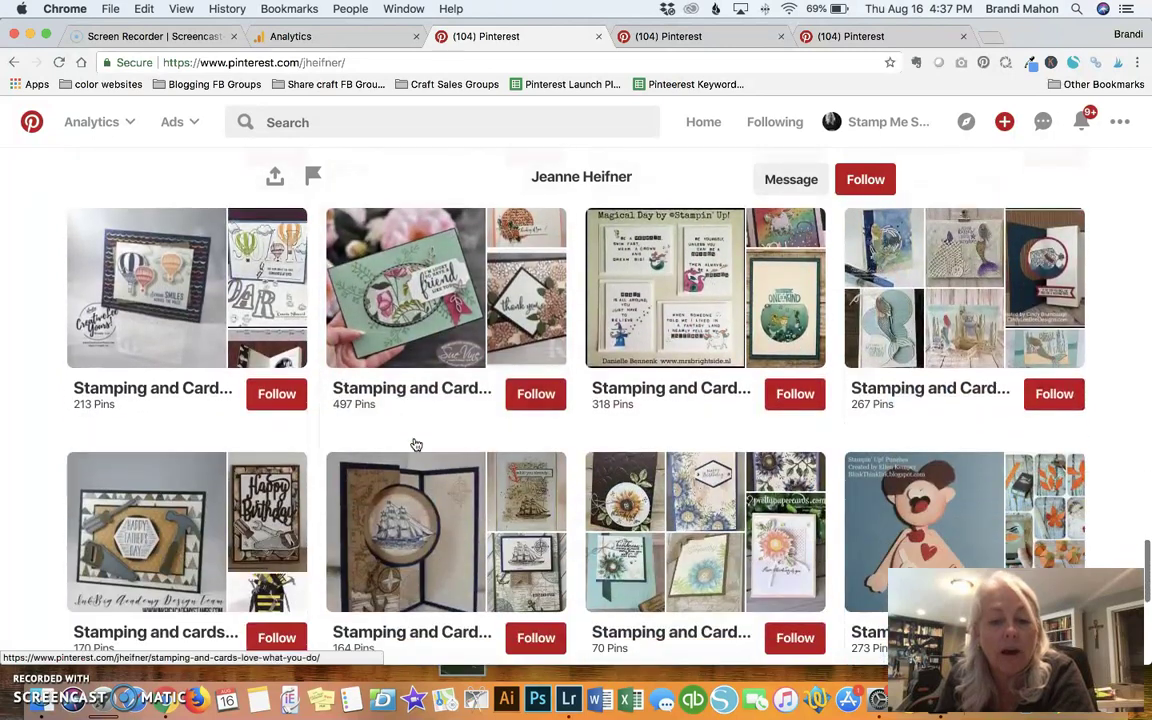
pyautogui.scroll(-2, 416, 444)
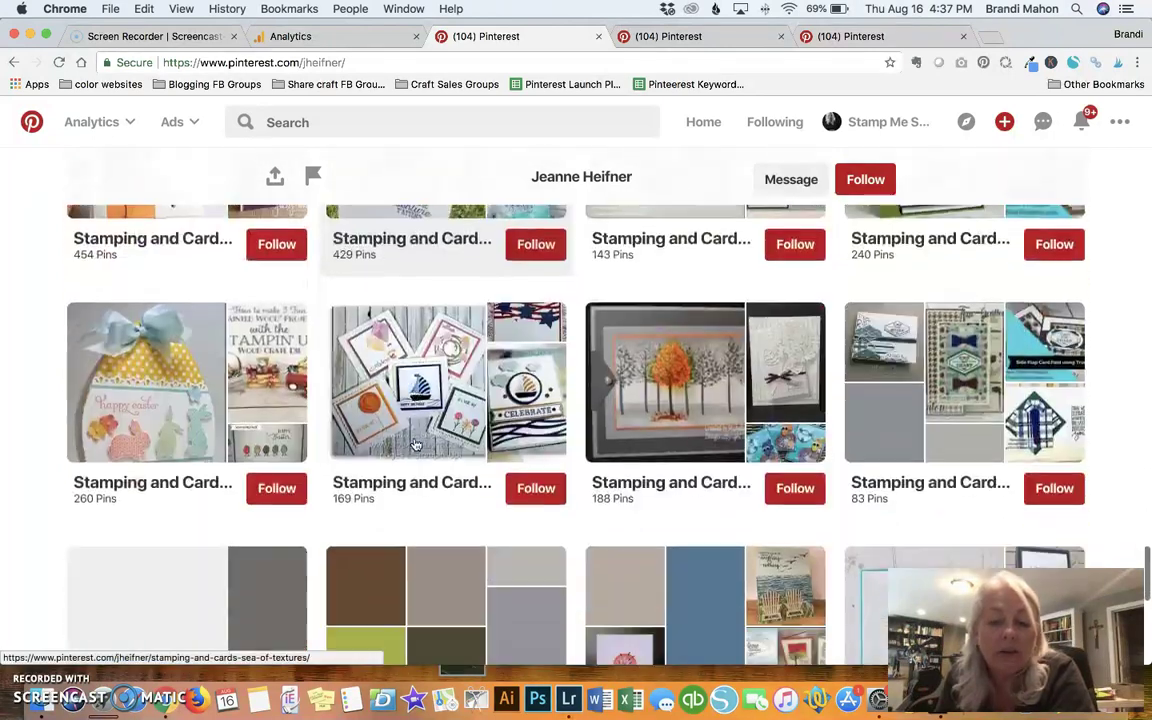
pyautogui.scroll(10, 416, 444)
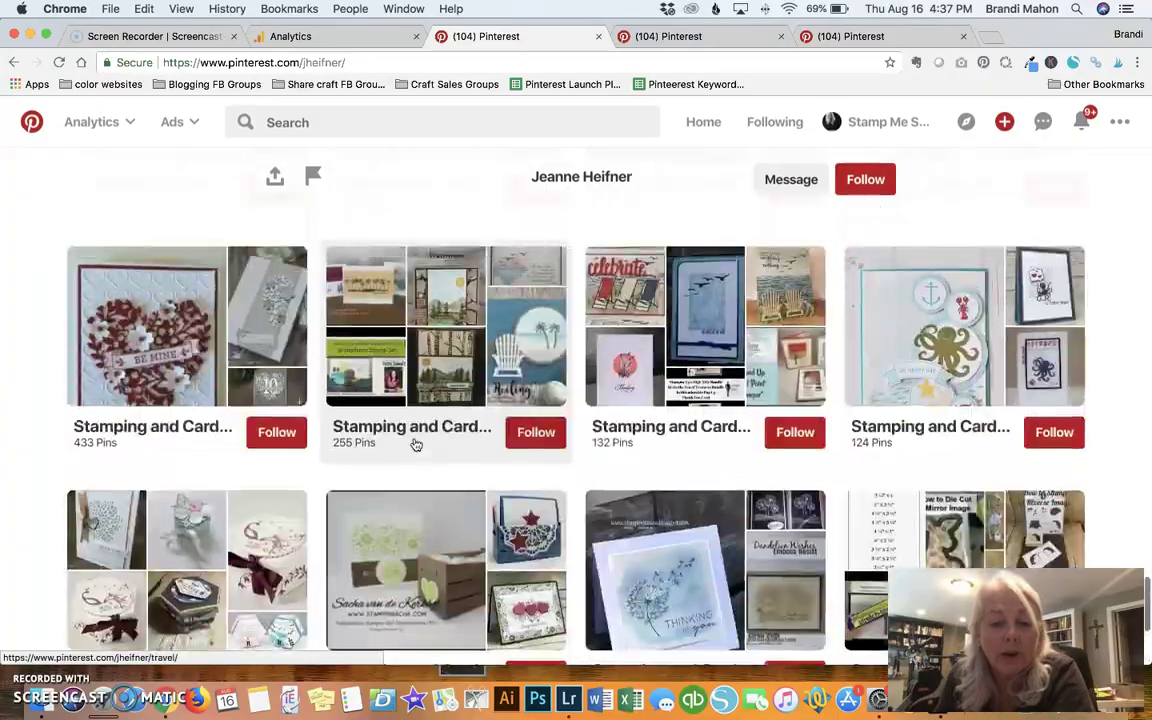
pyautogui.scroll(8, 416, 444)
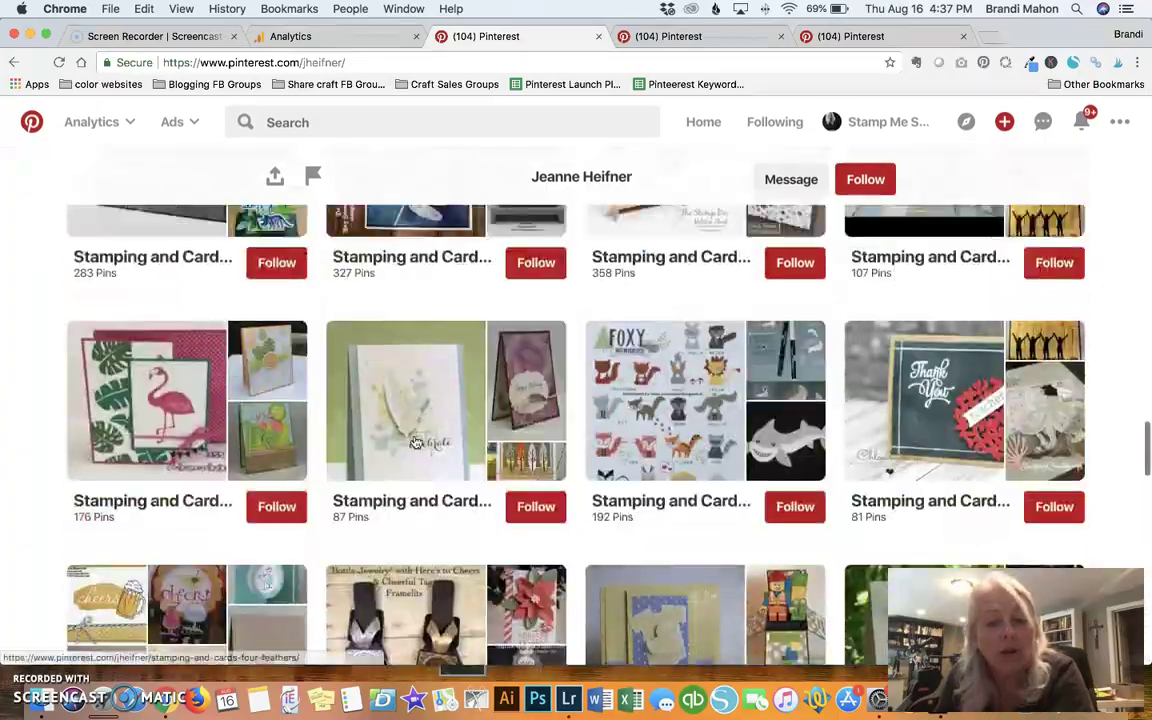
pyautogui.scroll(10, 416, 444)
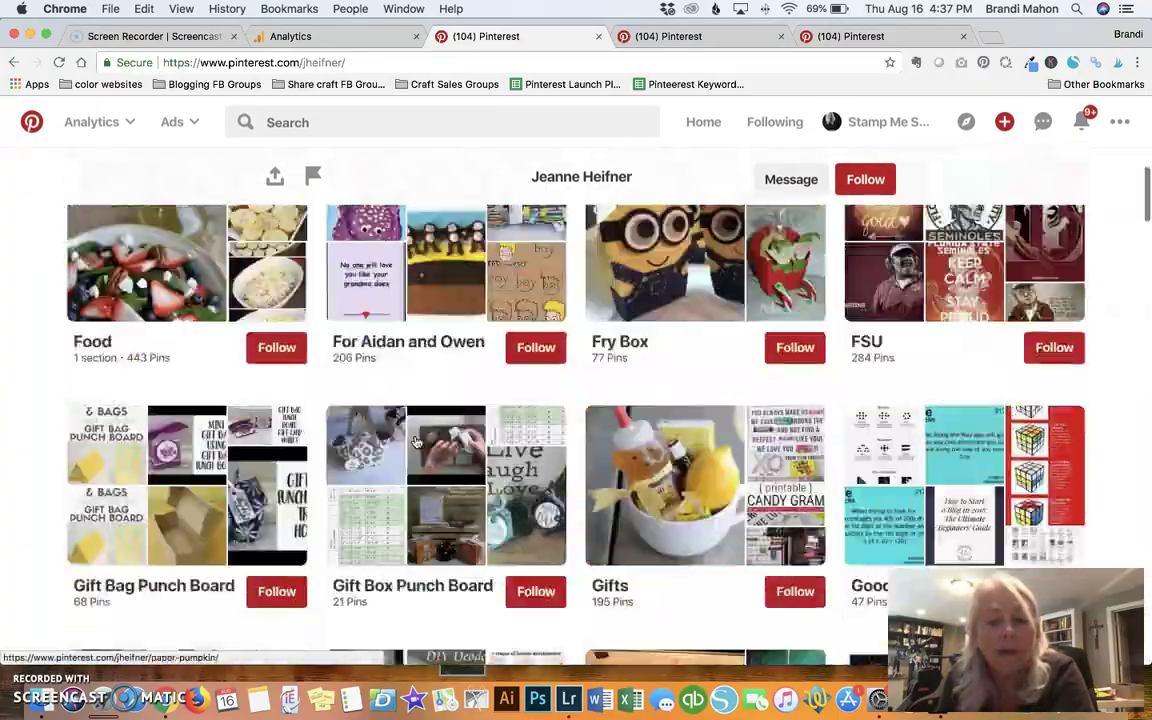
pyautogui.click(184, 180)
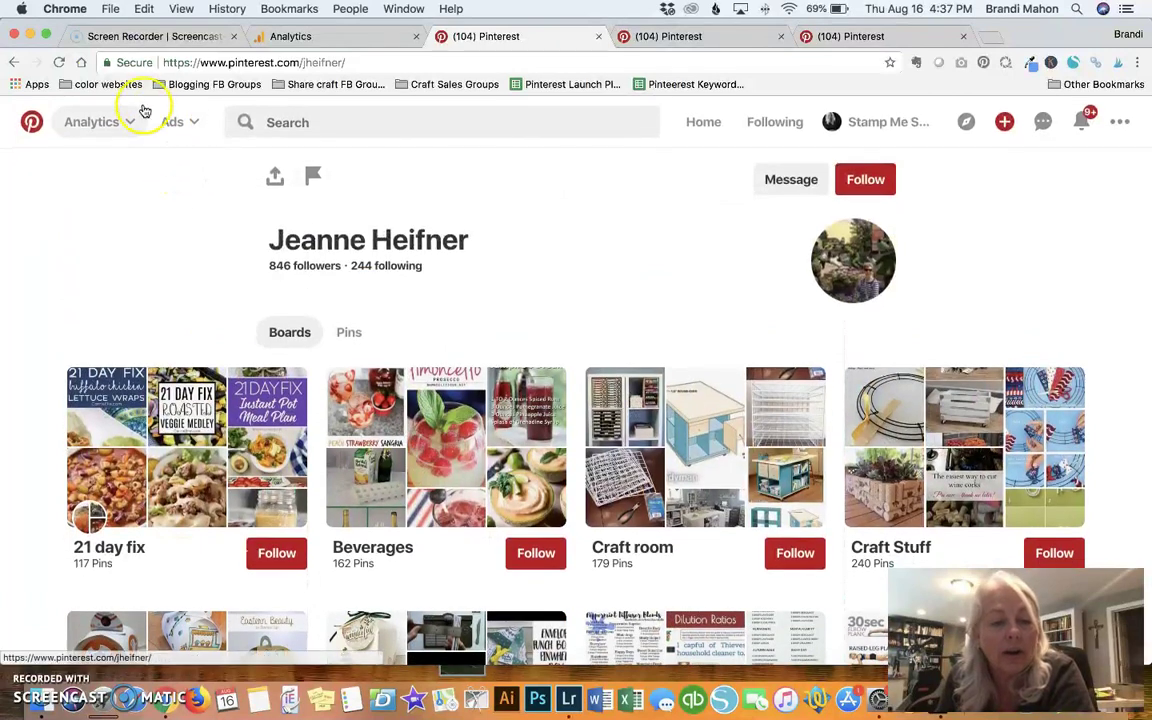
pyautogui.click(14, 62)
pyautogui.click(79, 219)
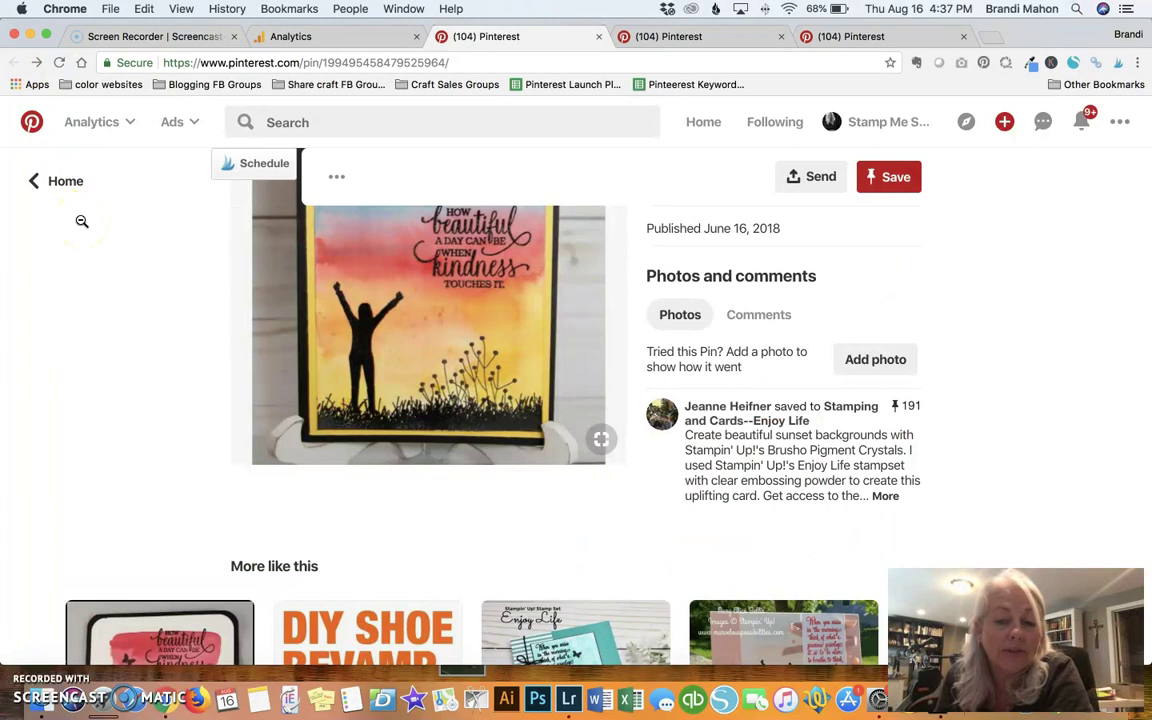
pyautogui.click(100, 260)
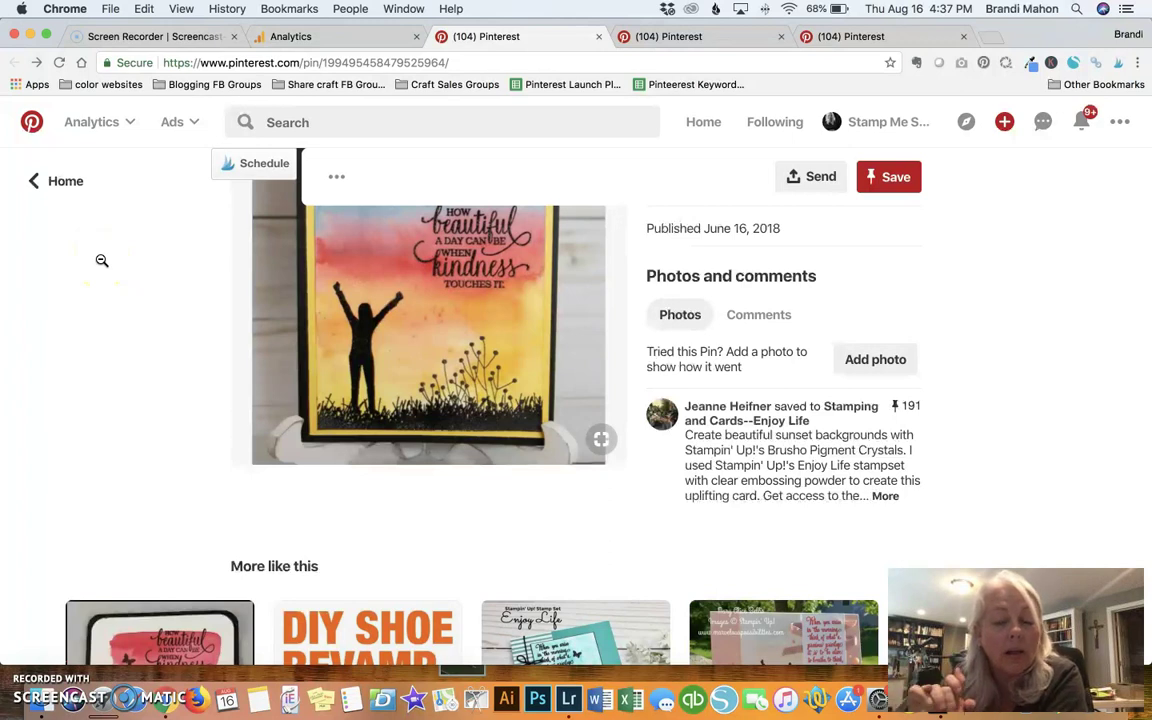
pyautogui.click(117, 259)
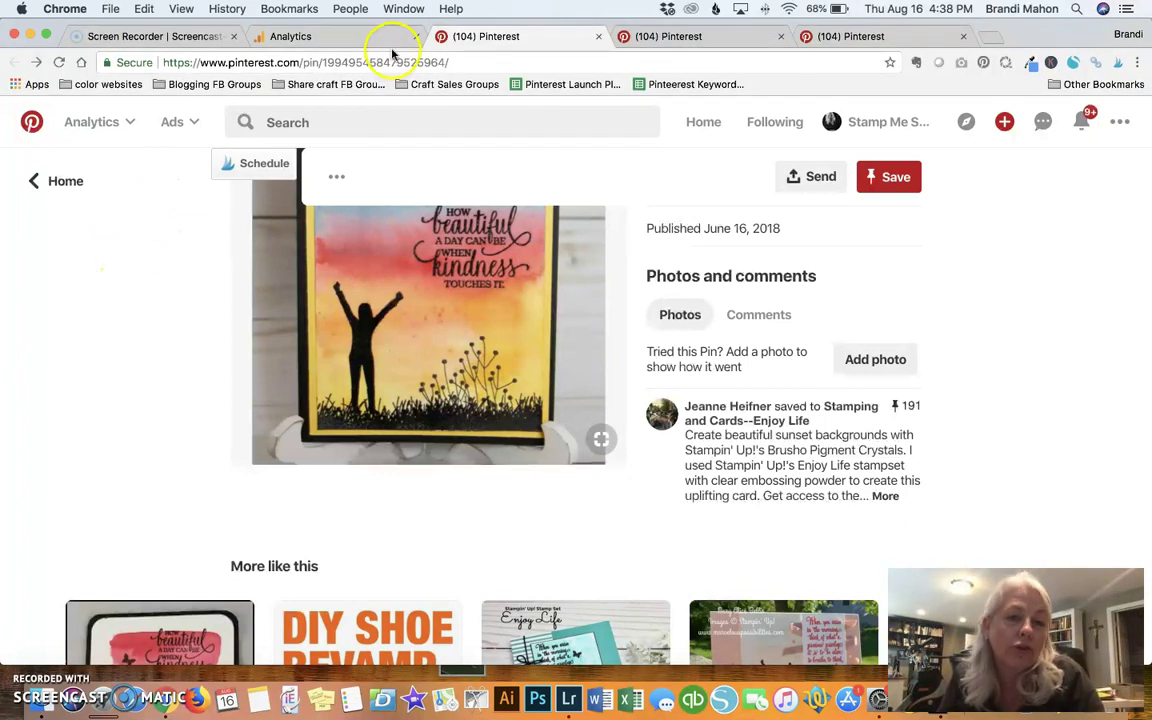
pyautogui.click(320, 40)
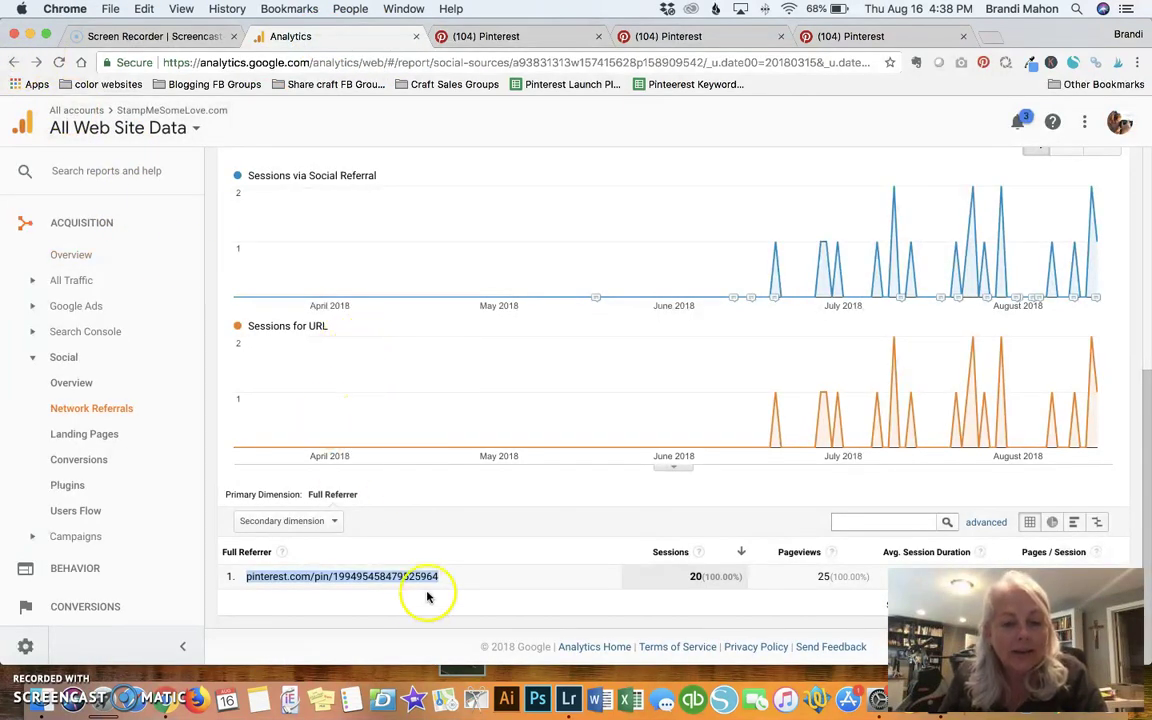
# Step: Go back to the brusho post's ten Pinterest referrers, led by pinterest.com/ with 36 sessions
pyautogui.click(13, 62)
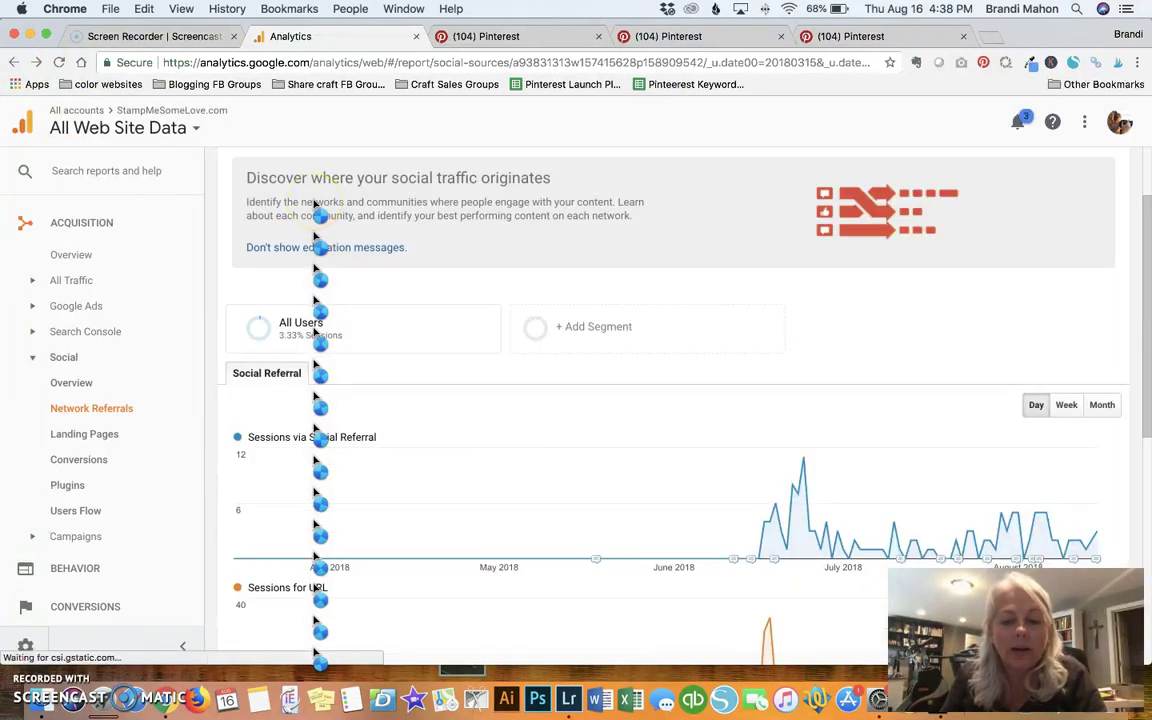
pyautogui.scroll(-10, 495, 370)
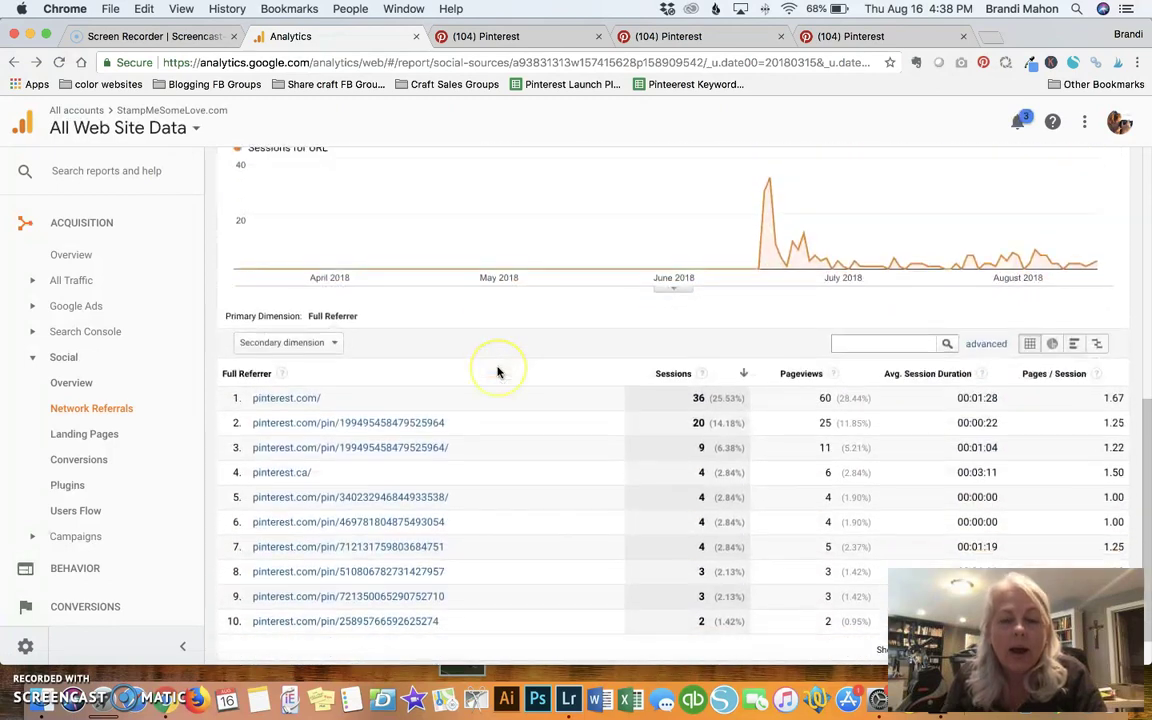
pyautogui.scroll(-1, 497, 372)
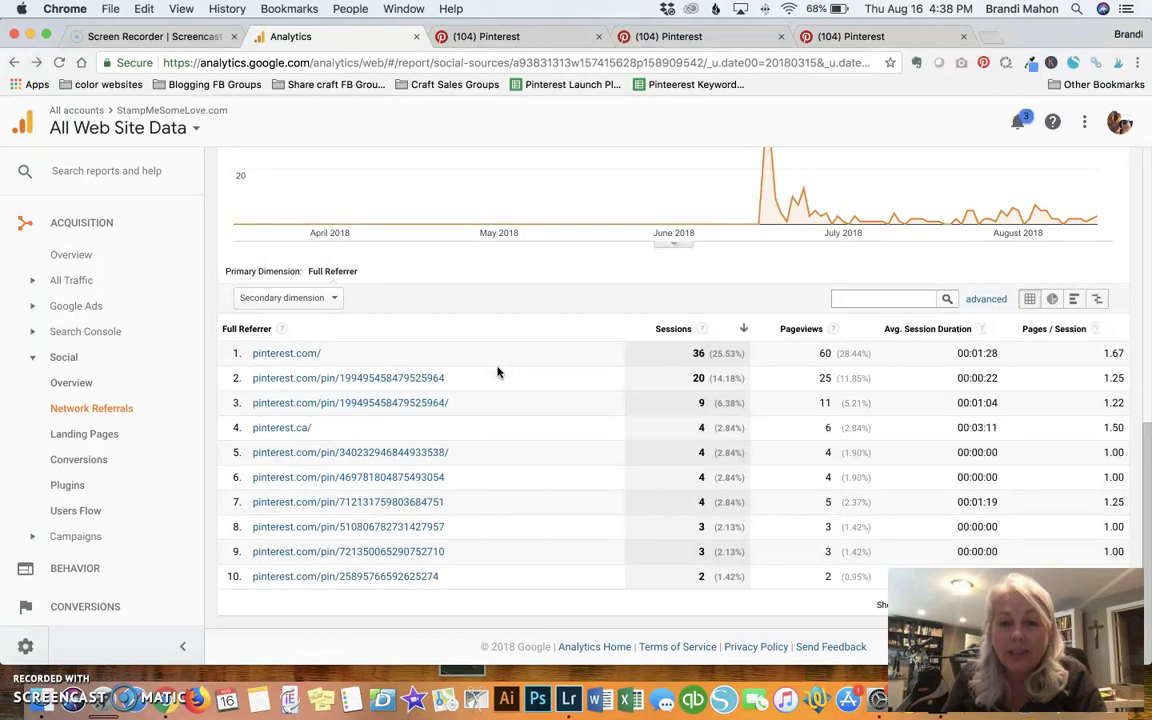
pyautogui.click(555, 287)
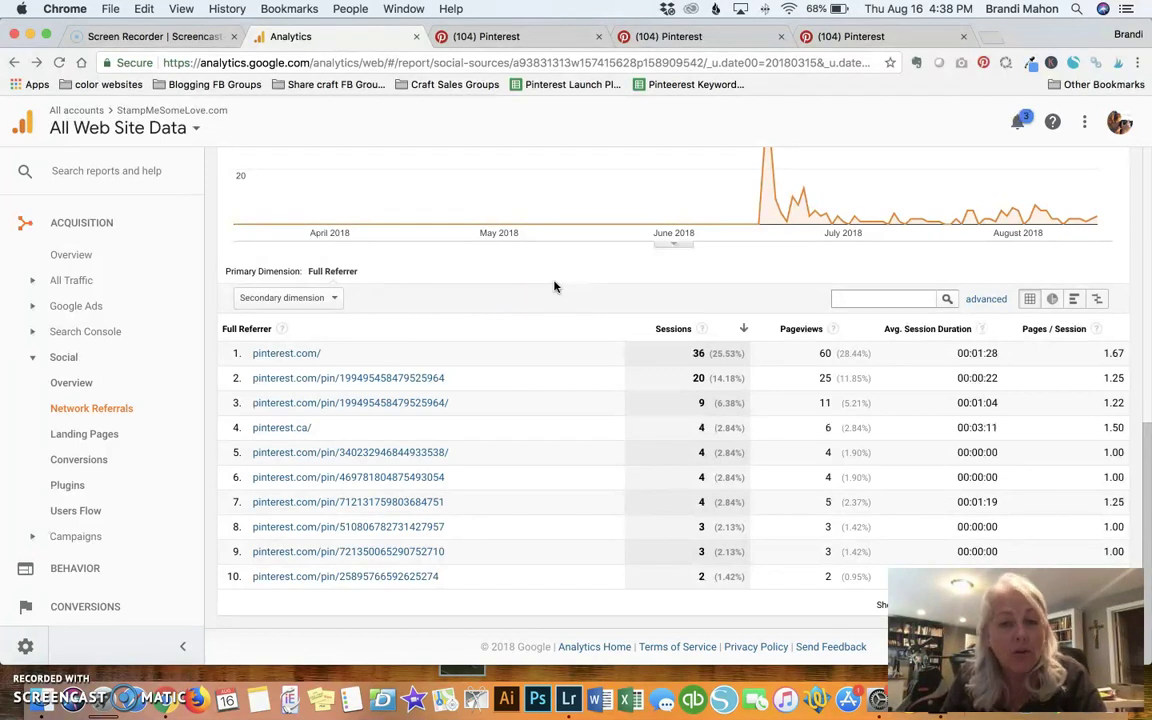
pyautogui.click(553, 290)
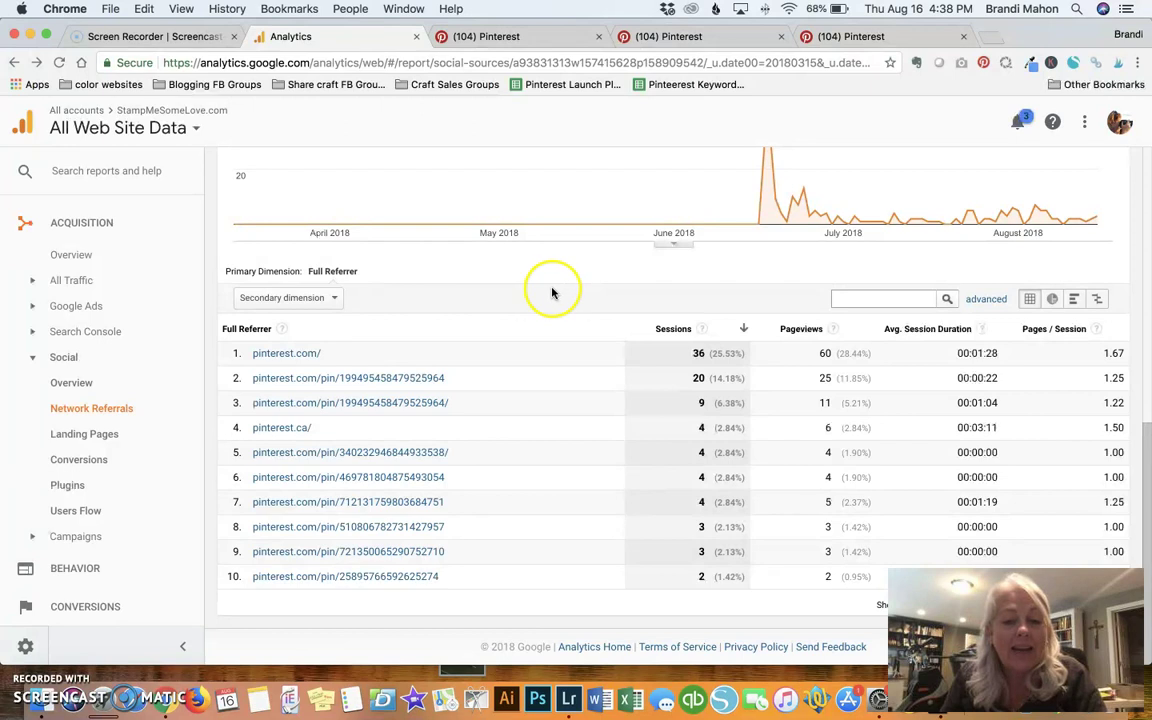